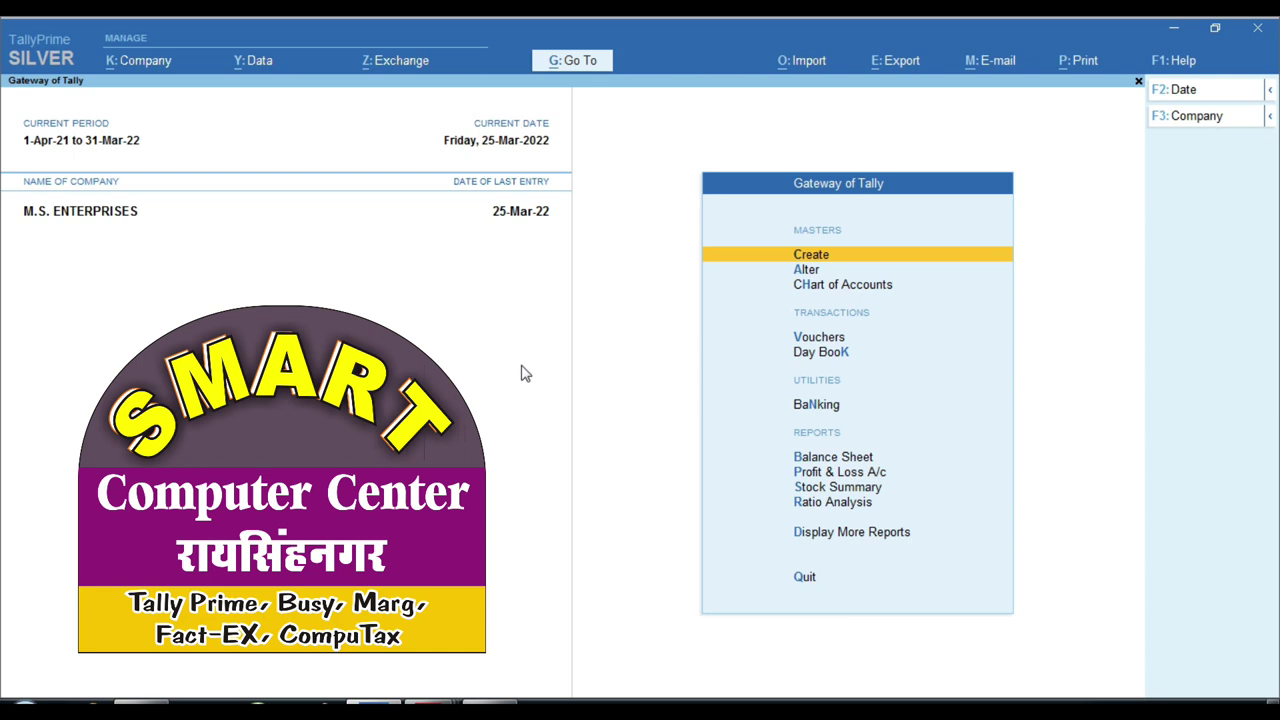
- Open accounting voucher creation for M.S. ENTERPRISES with a Payment voucher
key("Down")
key("Down")
key("Down")
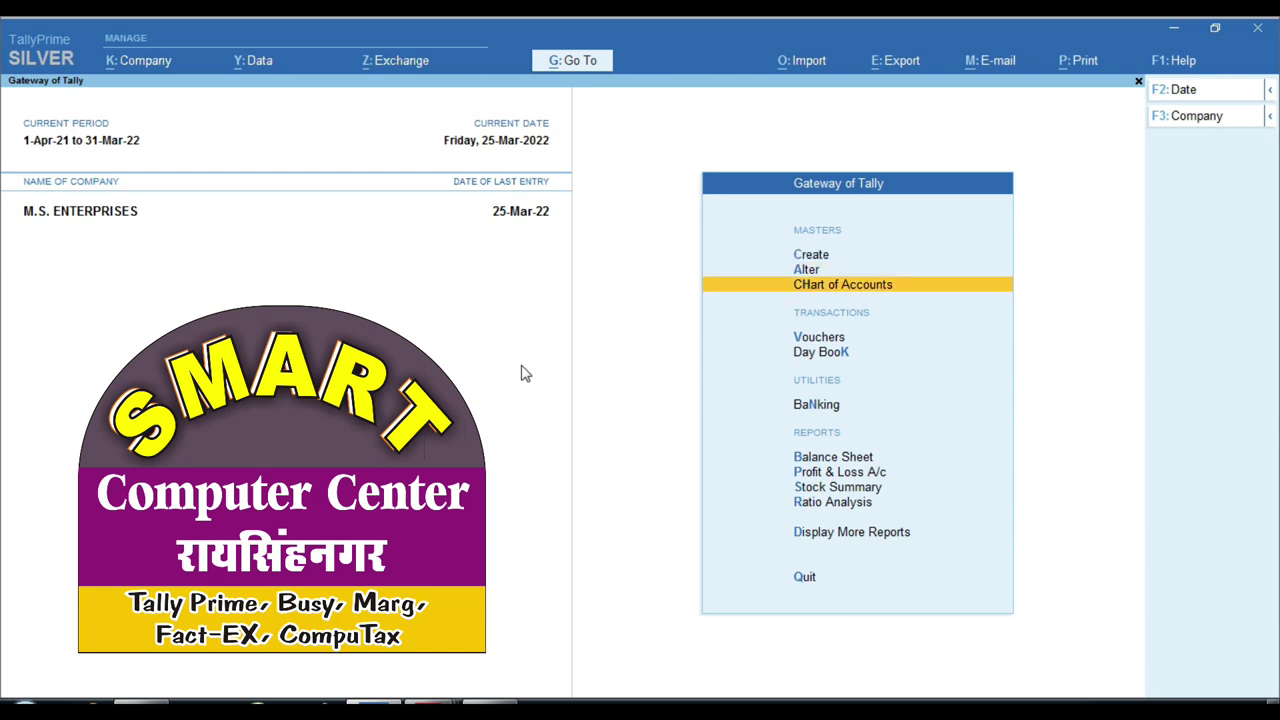
key("Return")
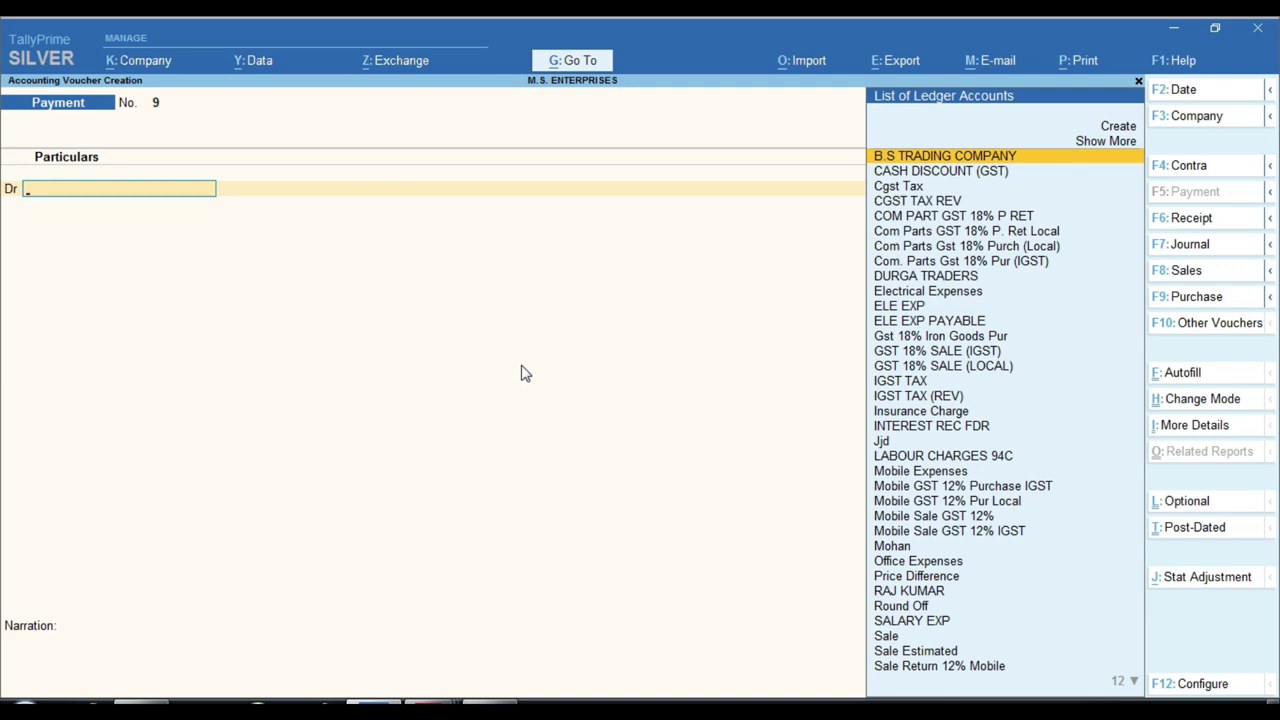
- Examine the available voucher modes for the Payment voucher and keep Double Entry
key("ctrl")
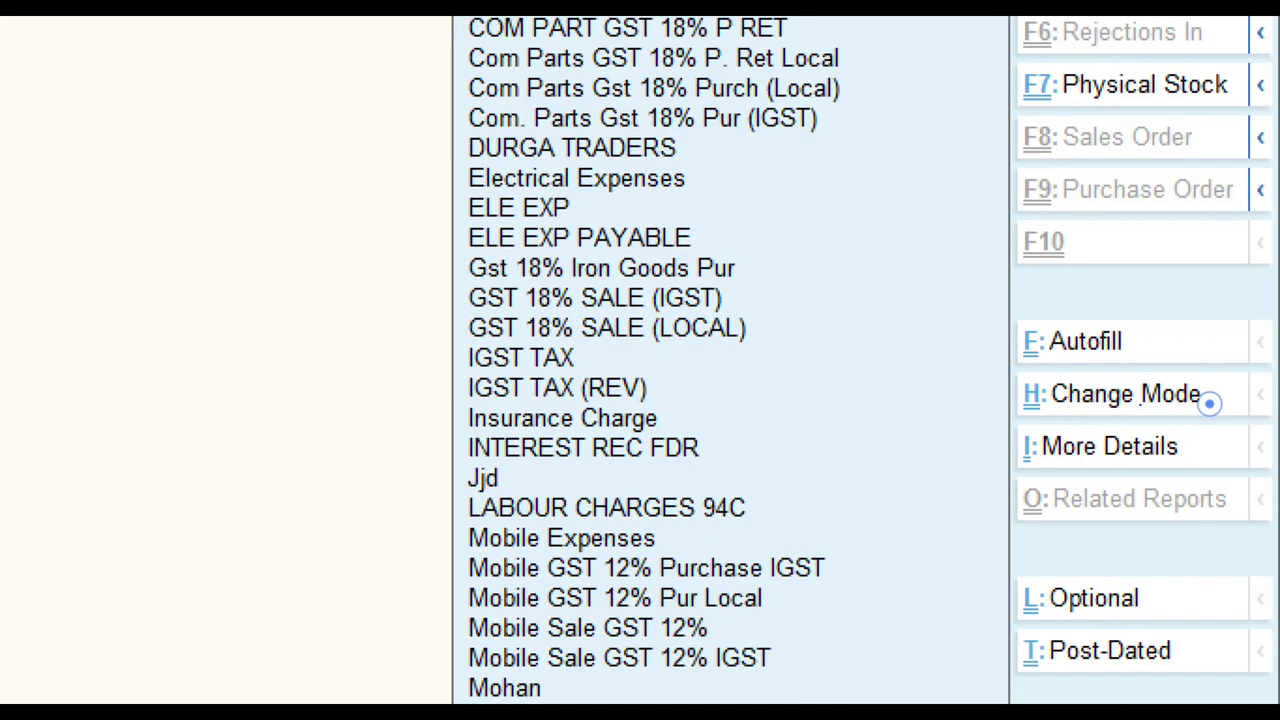
left_click(1025, 390)
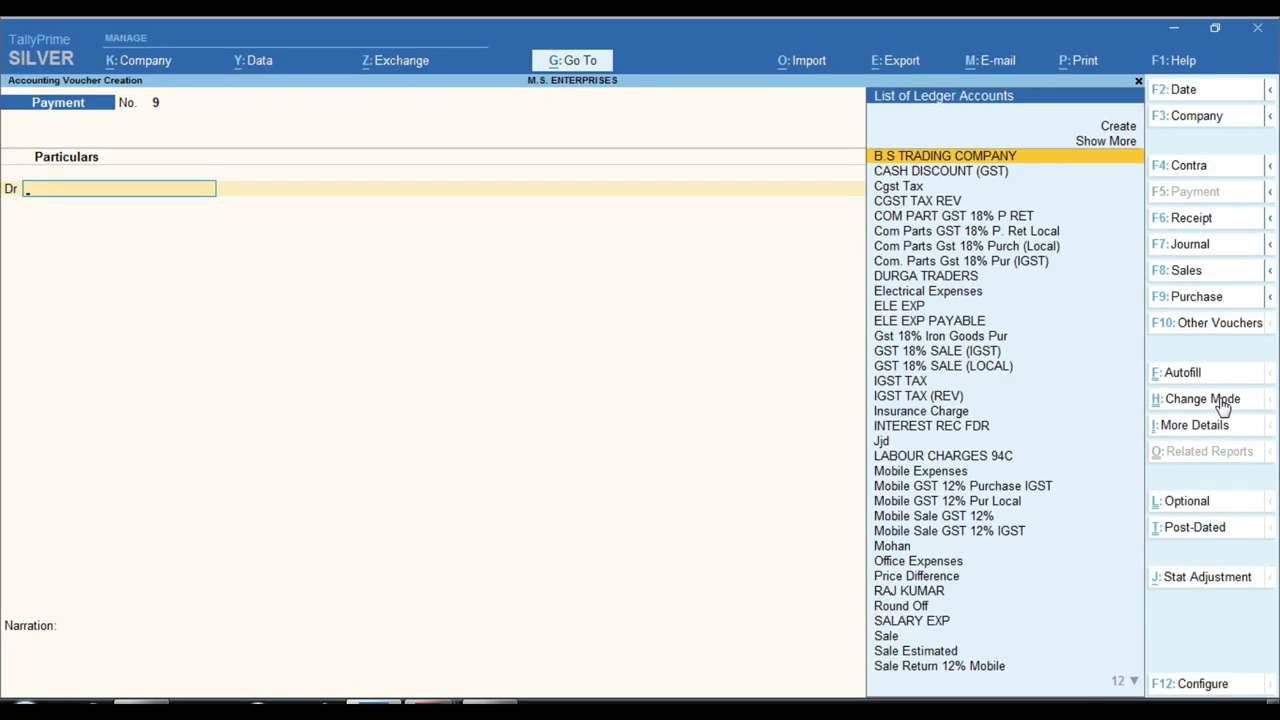
left_click(1166, 400)
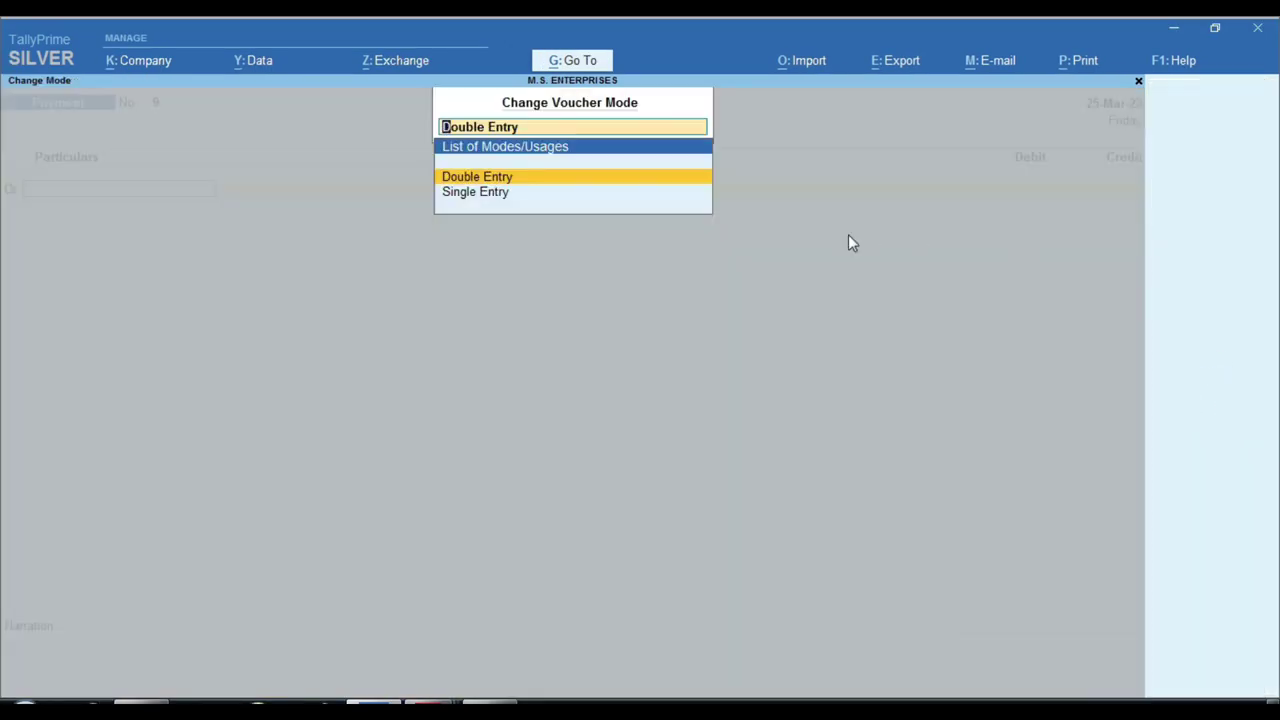
key("ctrl")
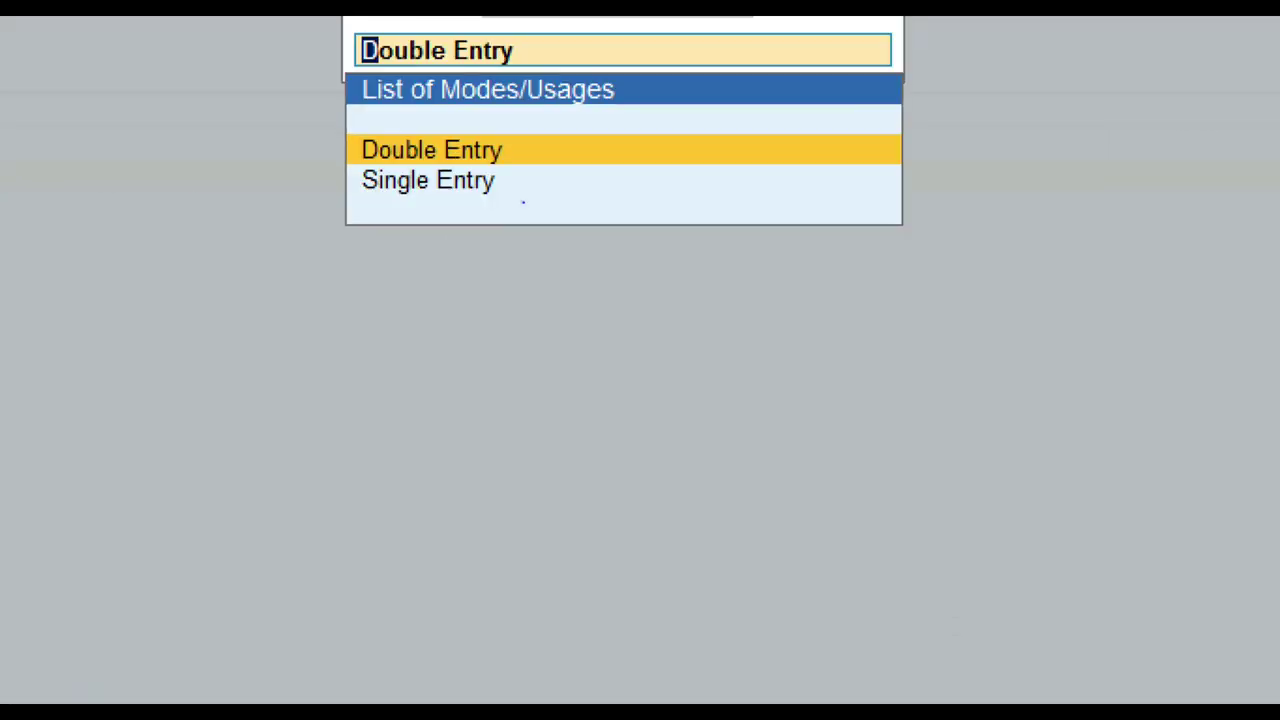
mouse_move(297, 115)
left_mouse_down()
mouse_move(611, 251)
mouse_move(610, 226)
left_mouse_up()
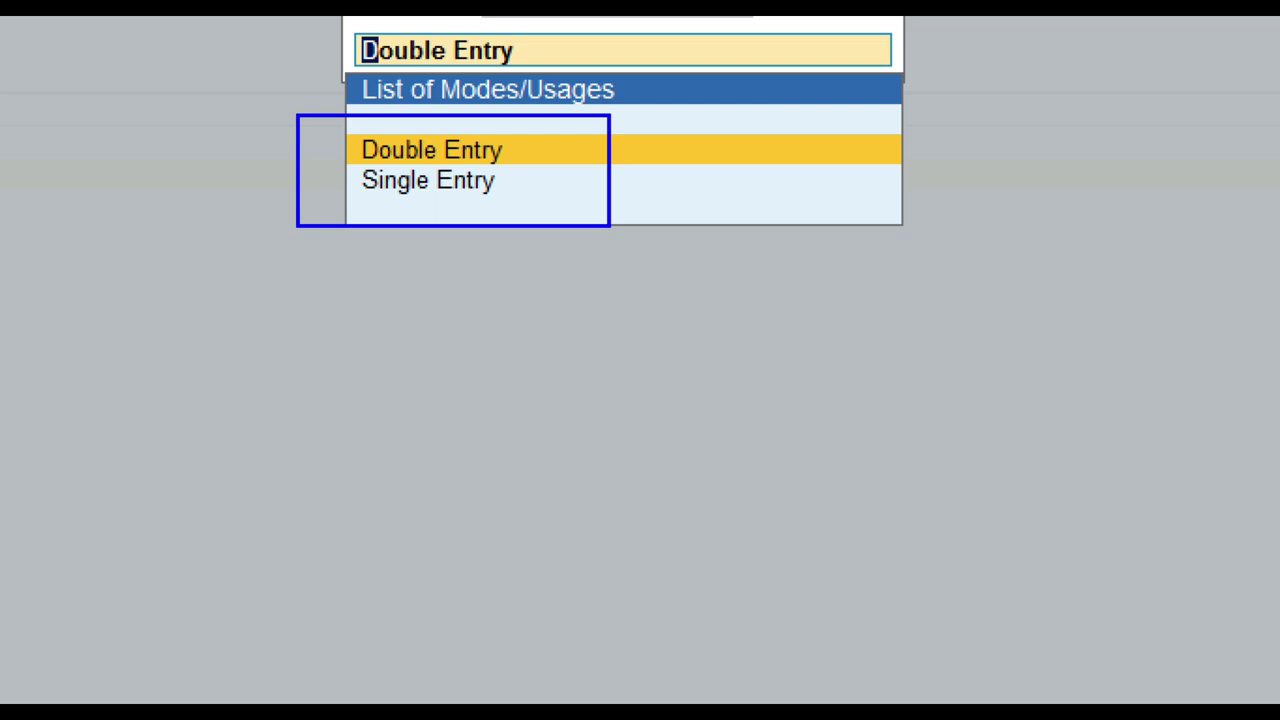
key("Return")
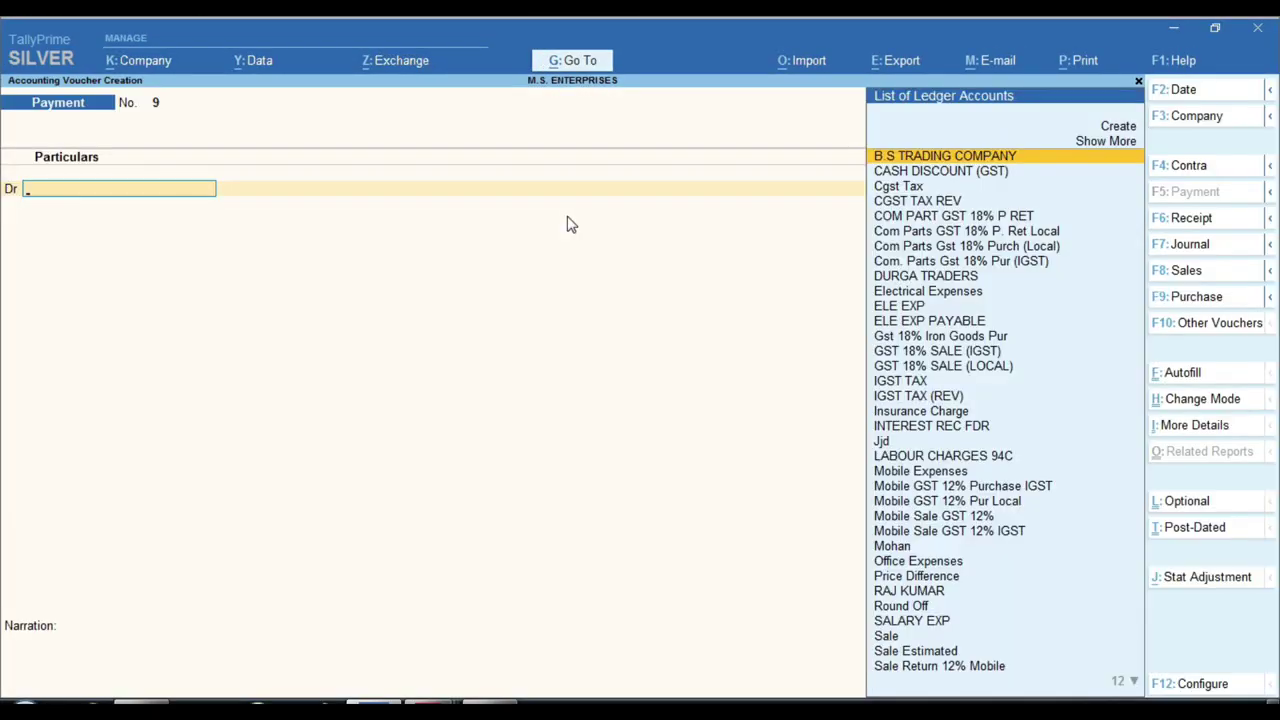
- Switch to the Sales voucher type, examine its available voucher modes and keep Accounting Invoice
key("F10")
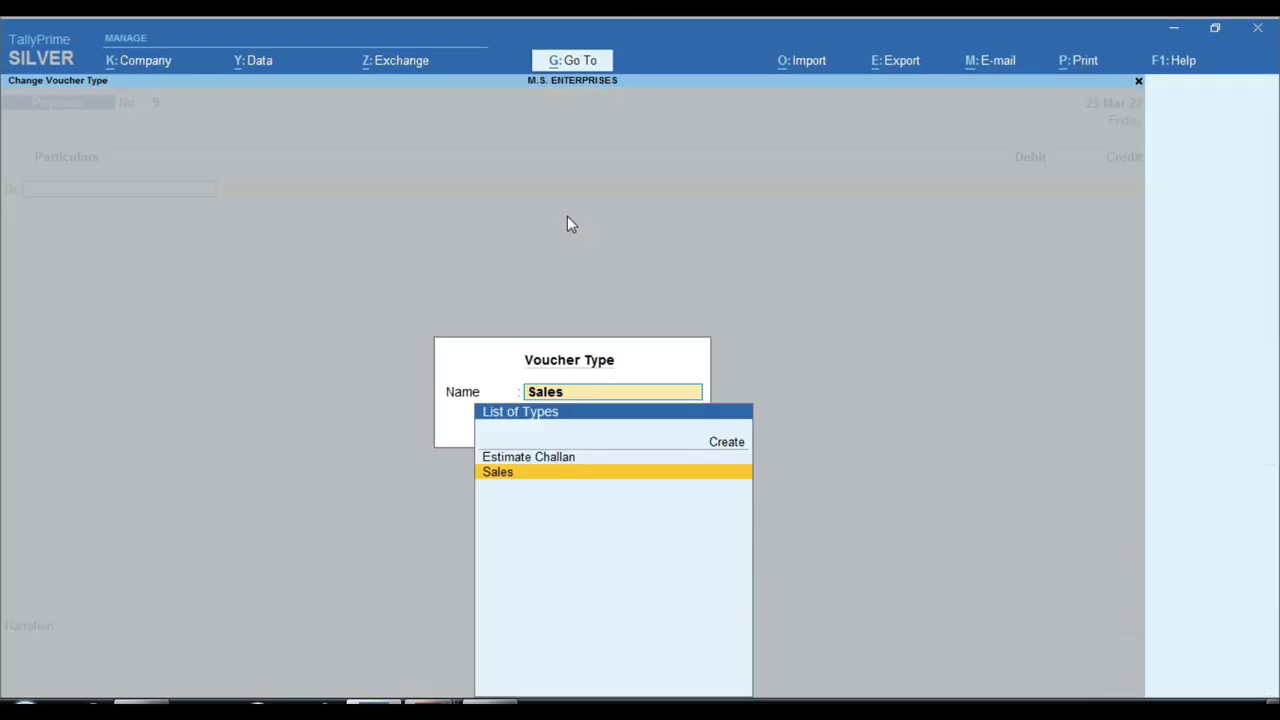
key("Return")
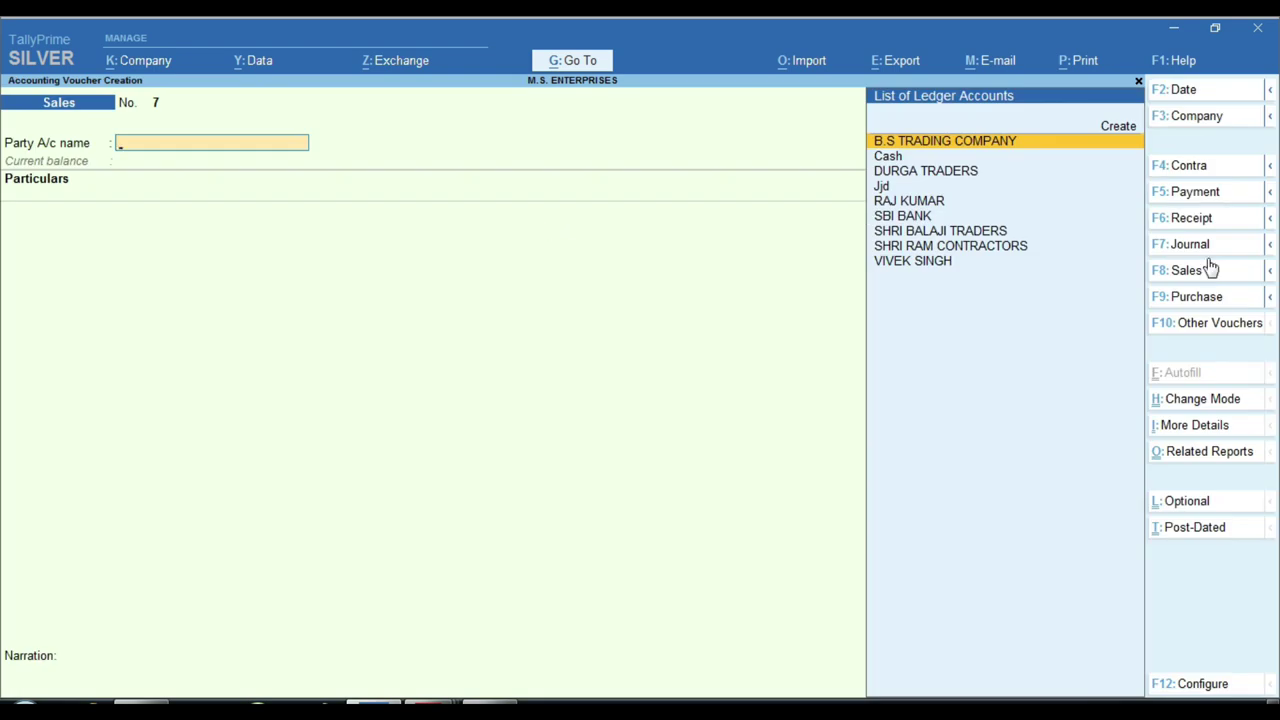
left_click(1240, 405)
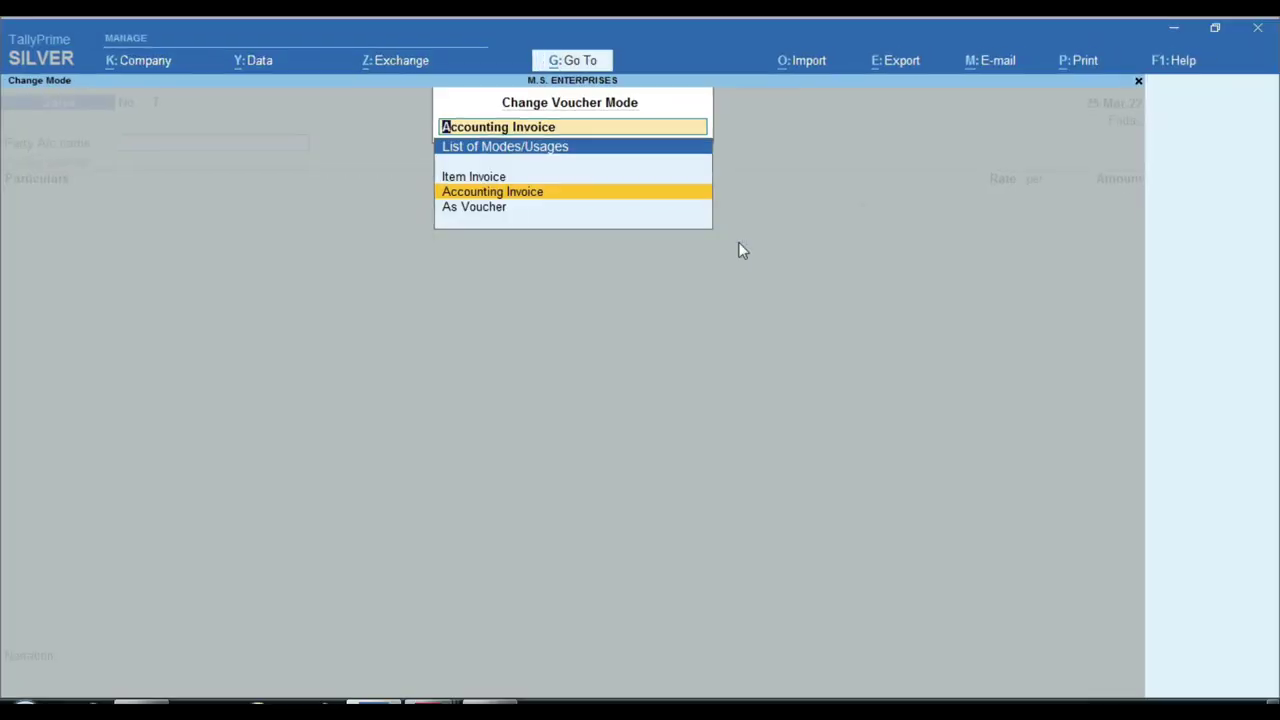
key("Return")
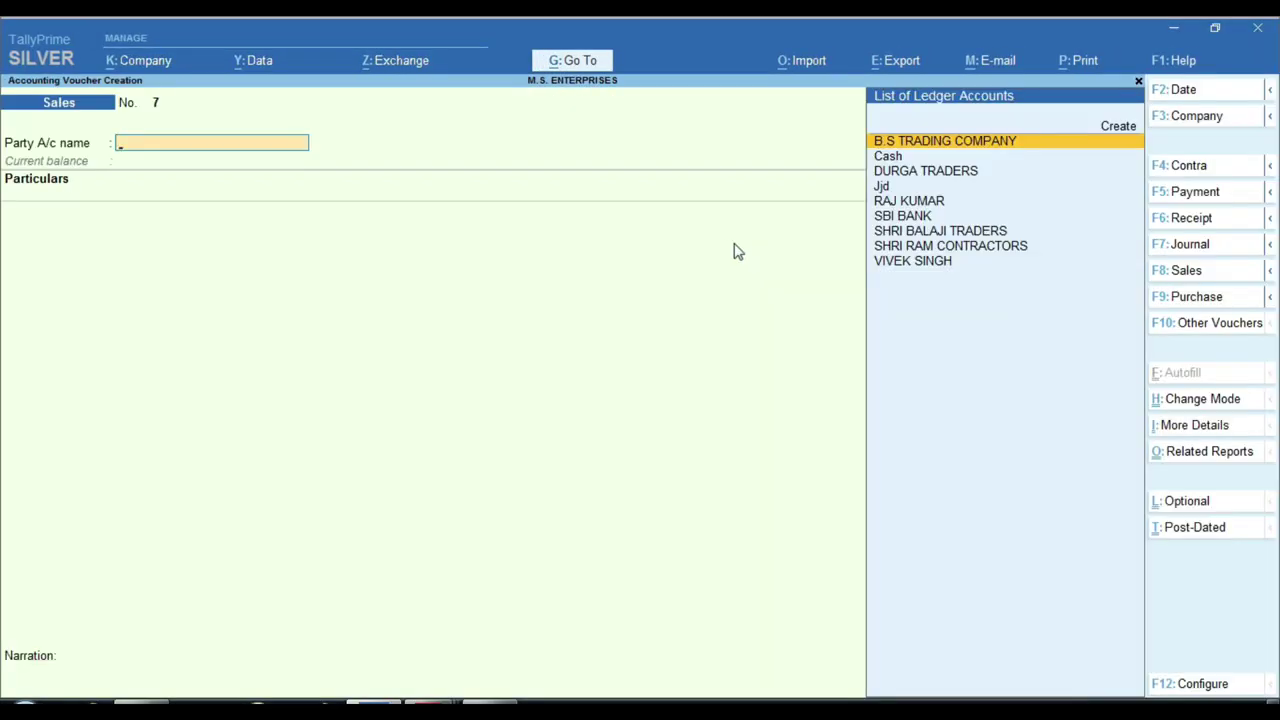
- Change the voucher type from Sales to Debit Note
left_click(1200, 323)
key("Up")
key("Up")
key("Up")
key("Up")
key("Up")
key("Up")
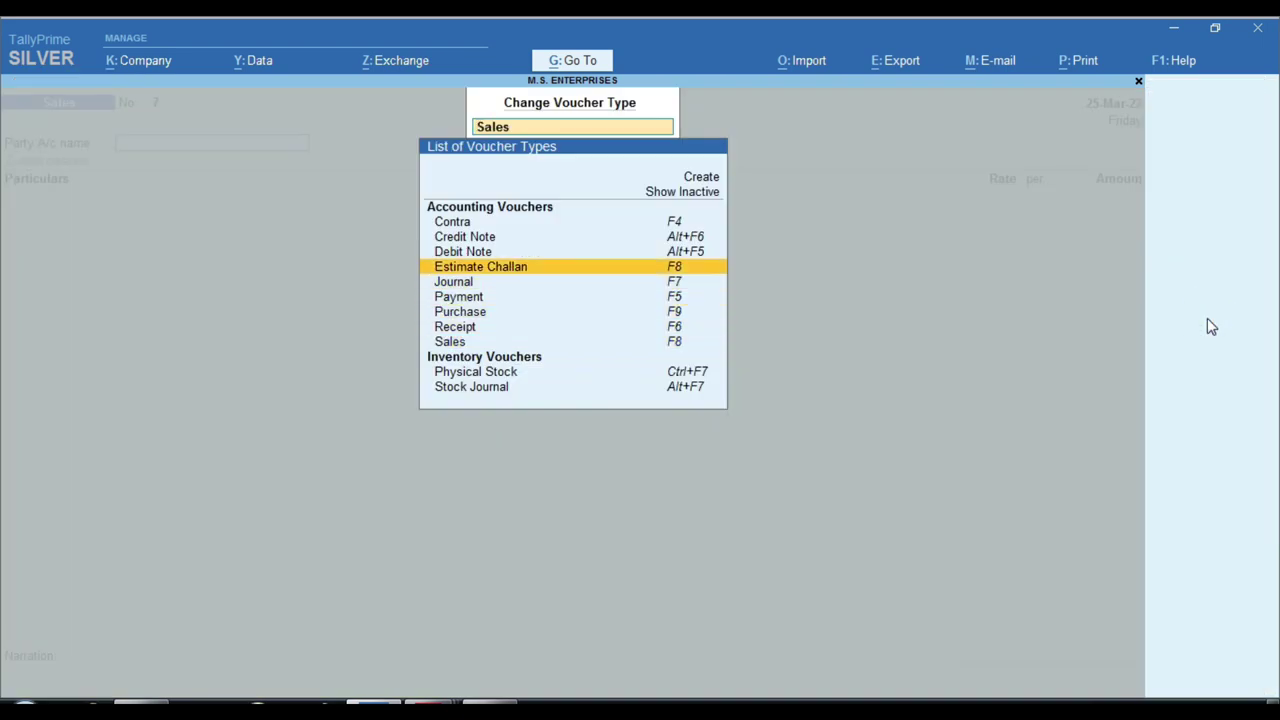
key("Return")
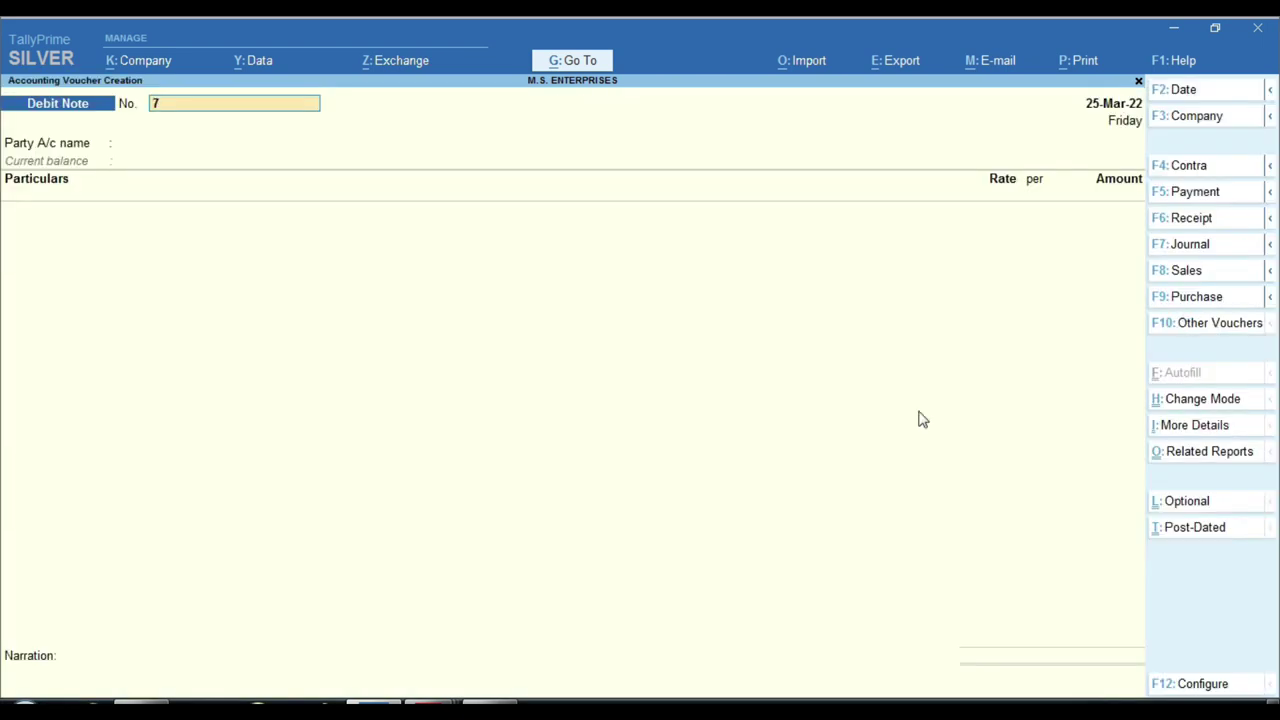
- Examine the voucher modes offered for the Debit Note, including Item Invoice and Use for Interest Accounting, and keep Accounting Invoice
left_click(1227, 399)
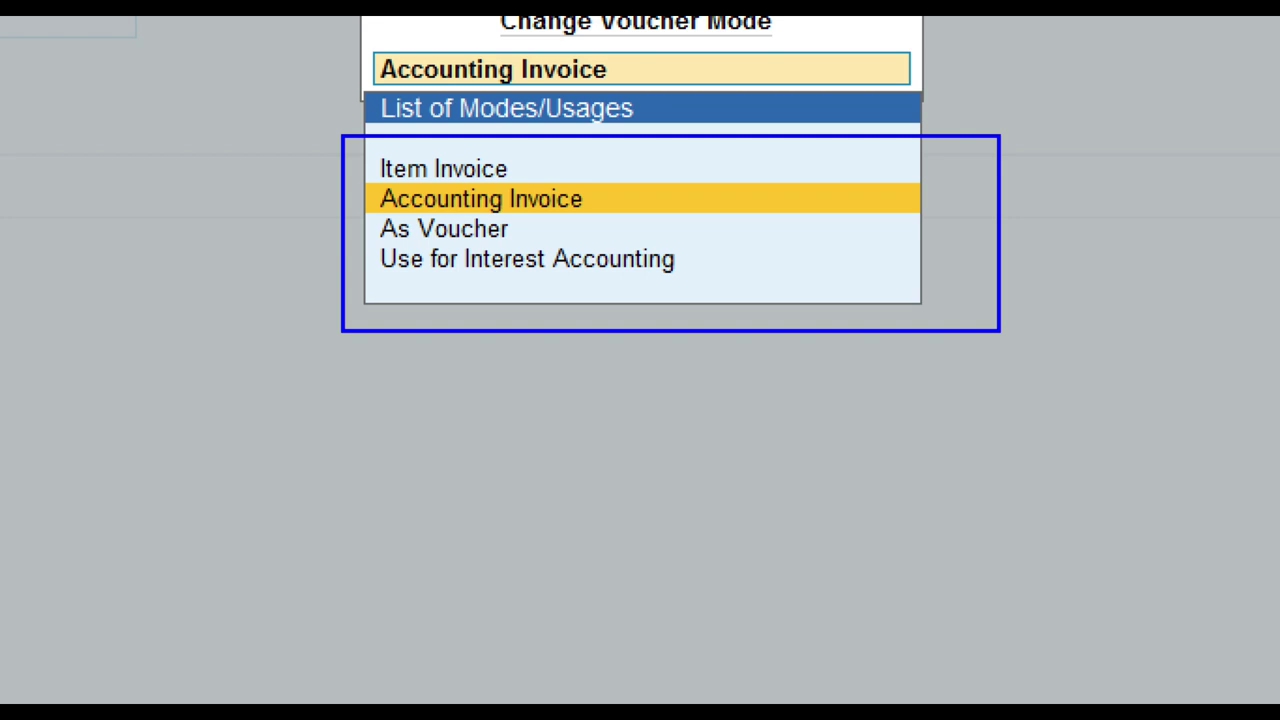
left_click(516, 172)
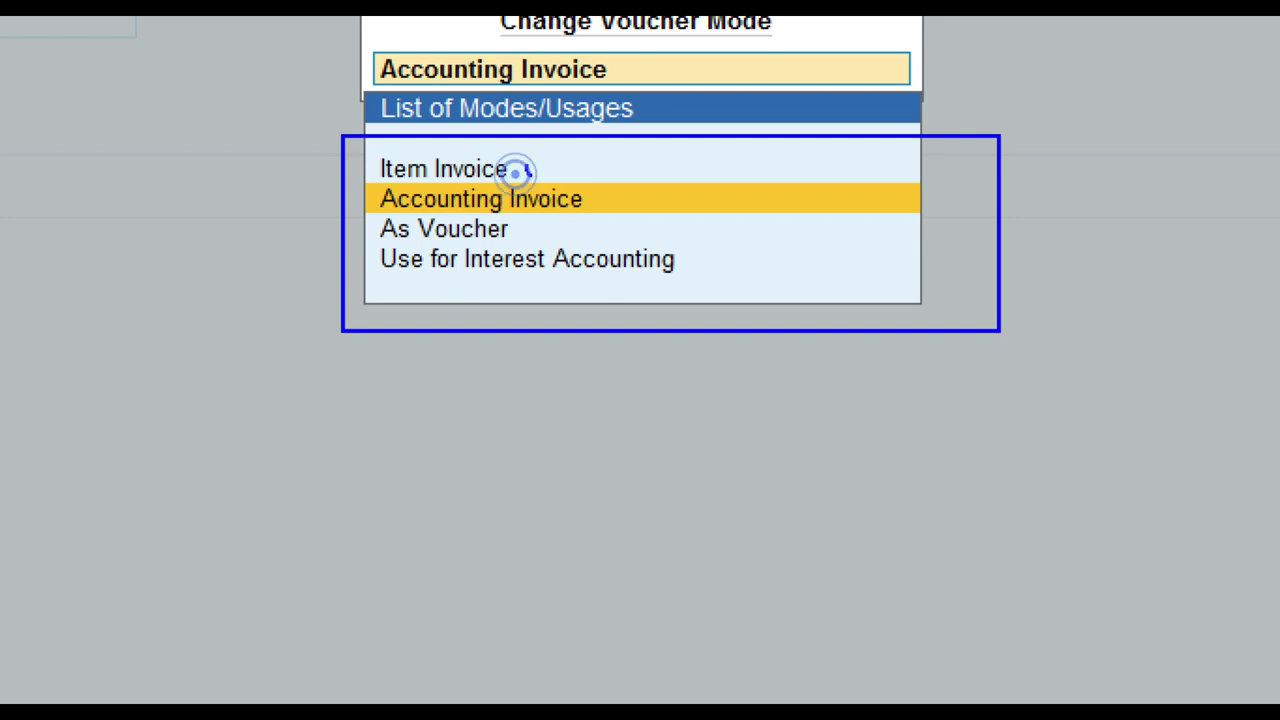
left_click_drag(524, 168, 595, 150)
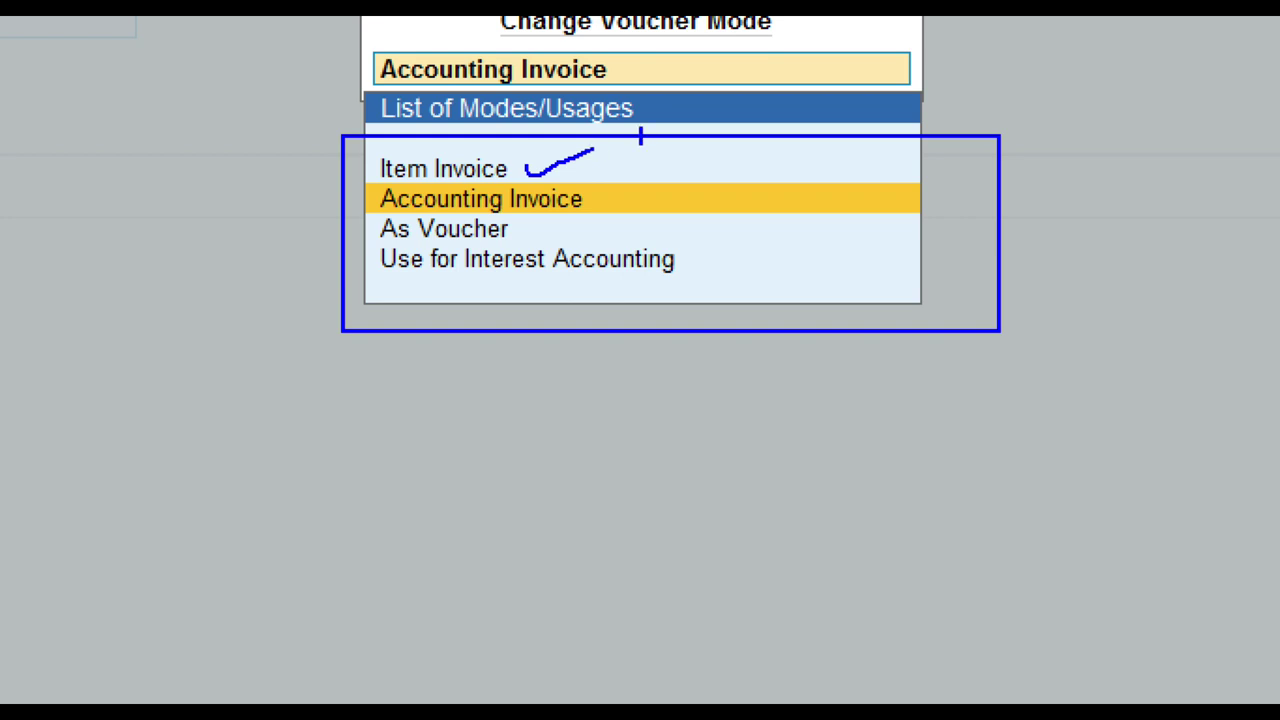
left_click_drag(657, 181, 738, 166)
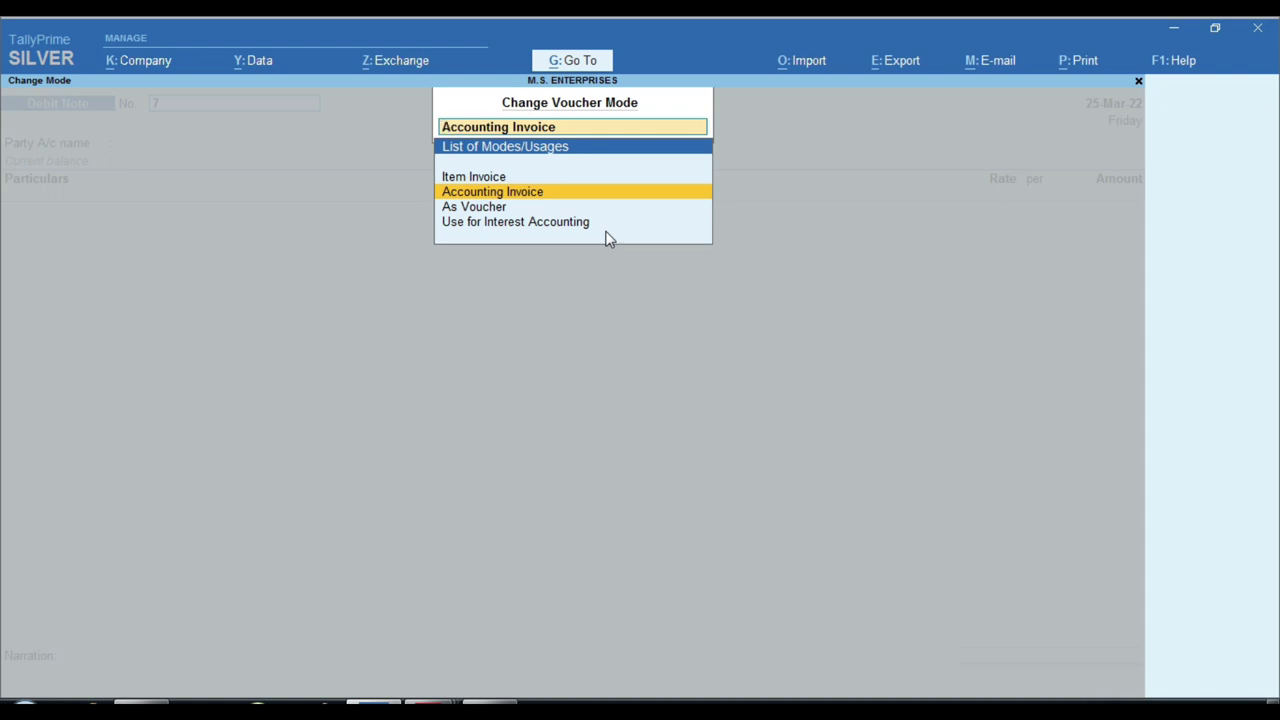
key("BackSpace")
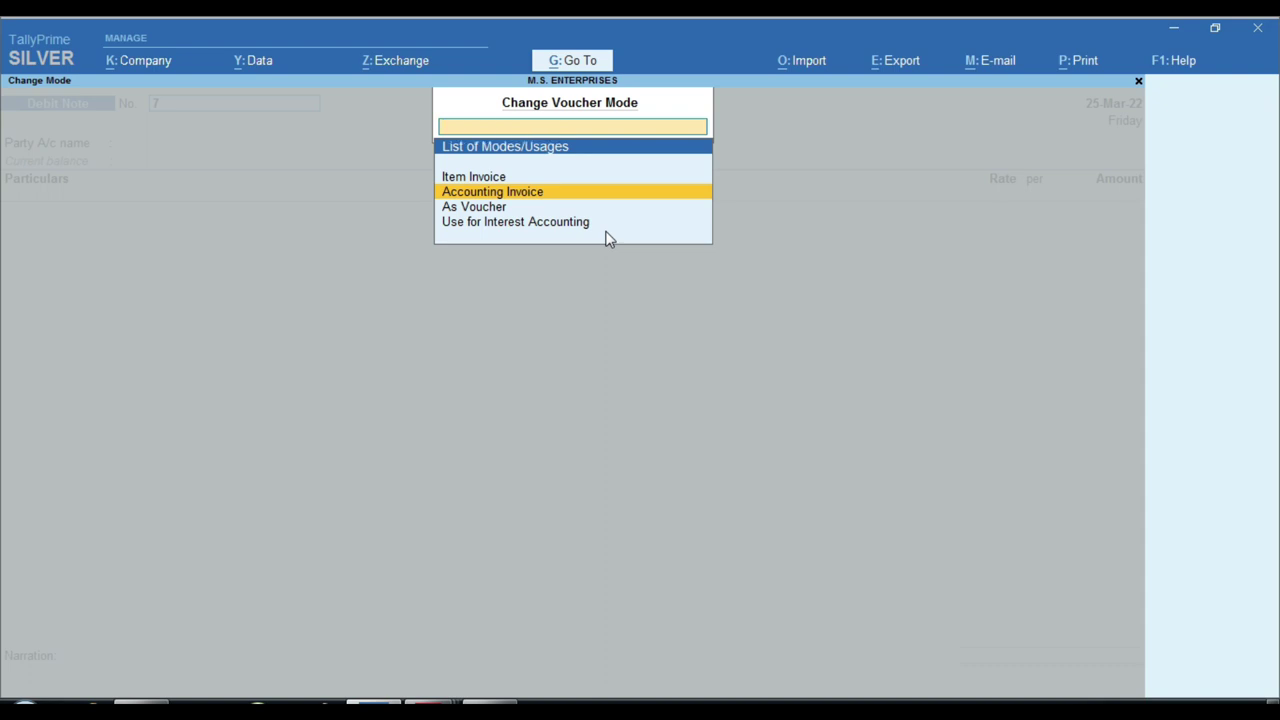
key("Return")
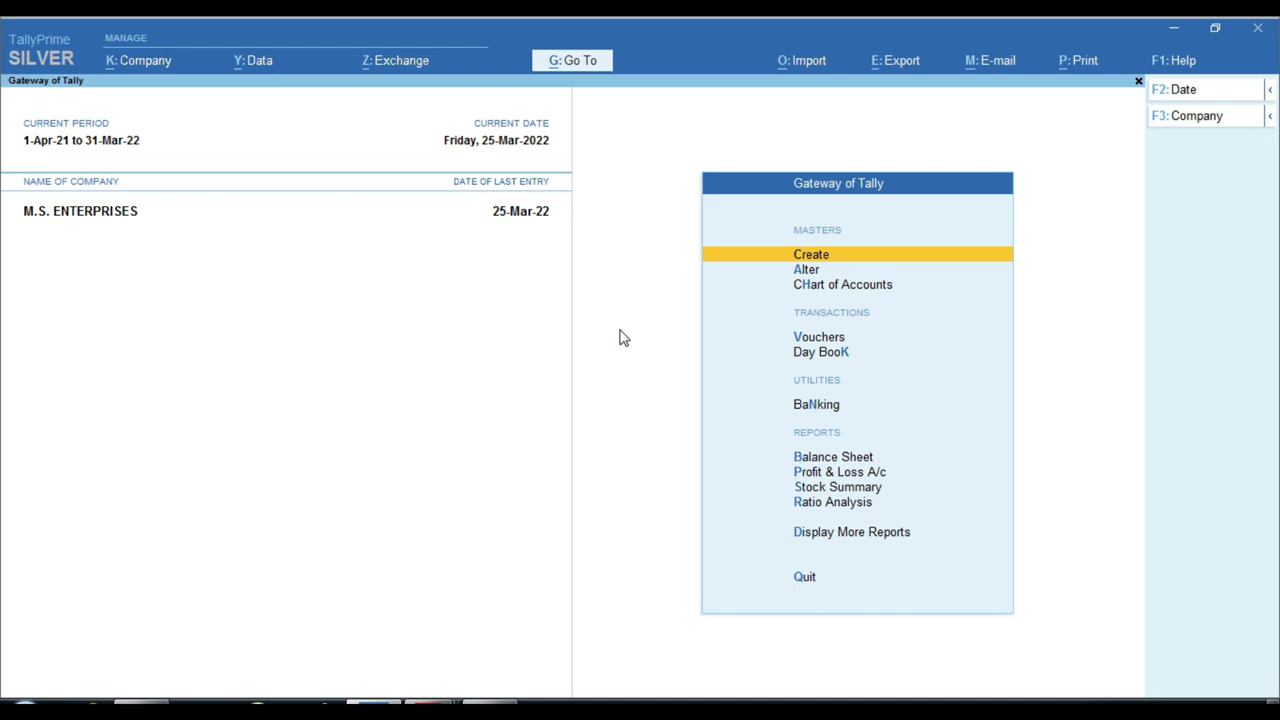
- Reopen voucher creation from the Gateway of Tally and switch to a Contra voucher
key("Down")
key("Down")
key("Down")
key("Down")
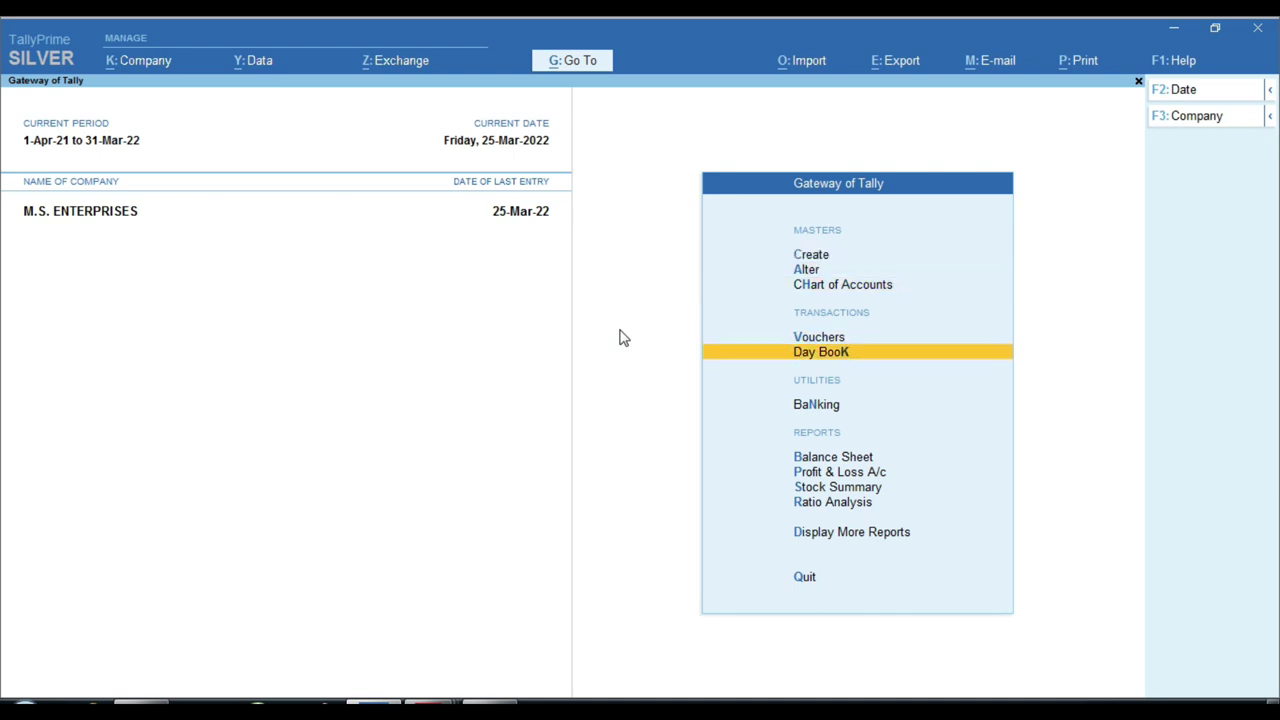
key("Up")
key("Return")
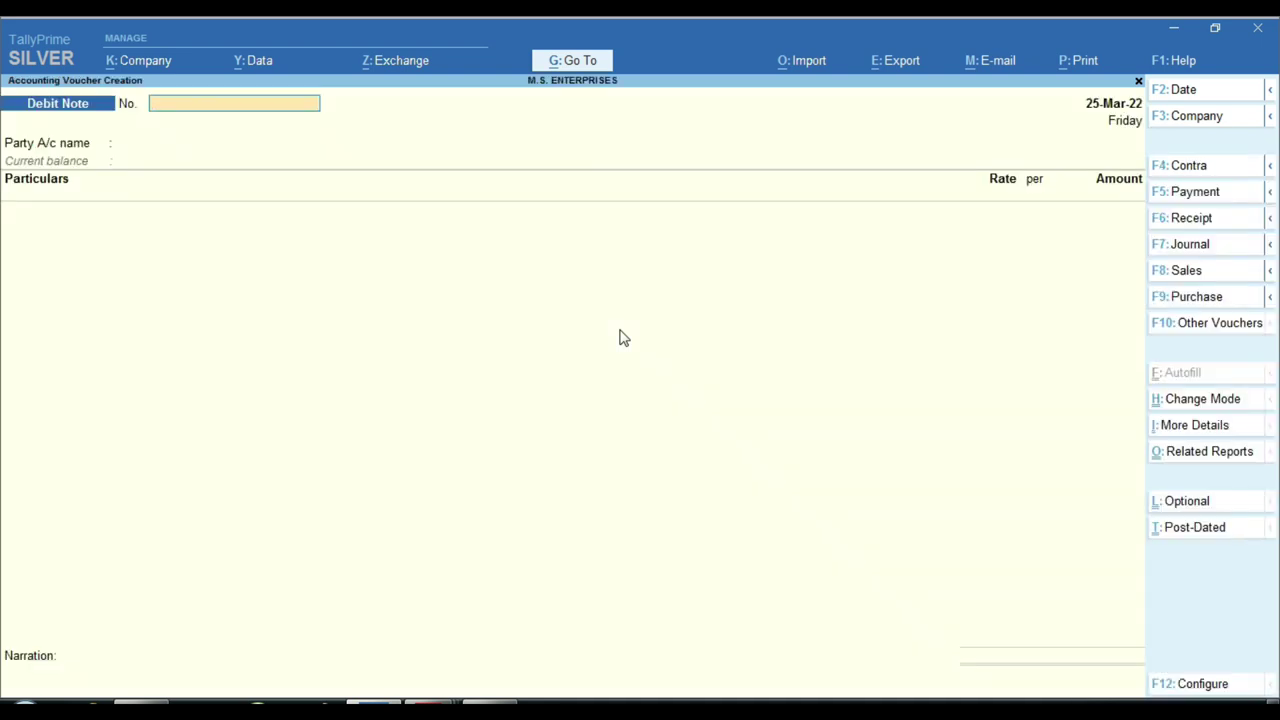
key("F4")
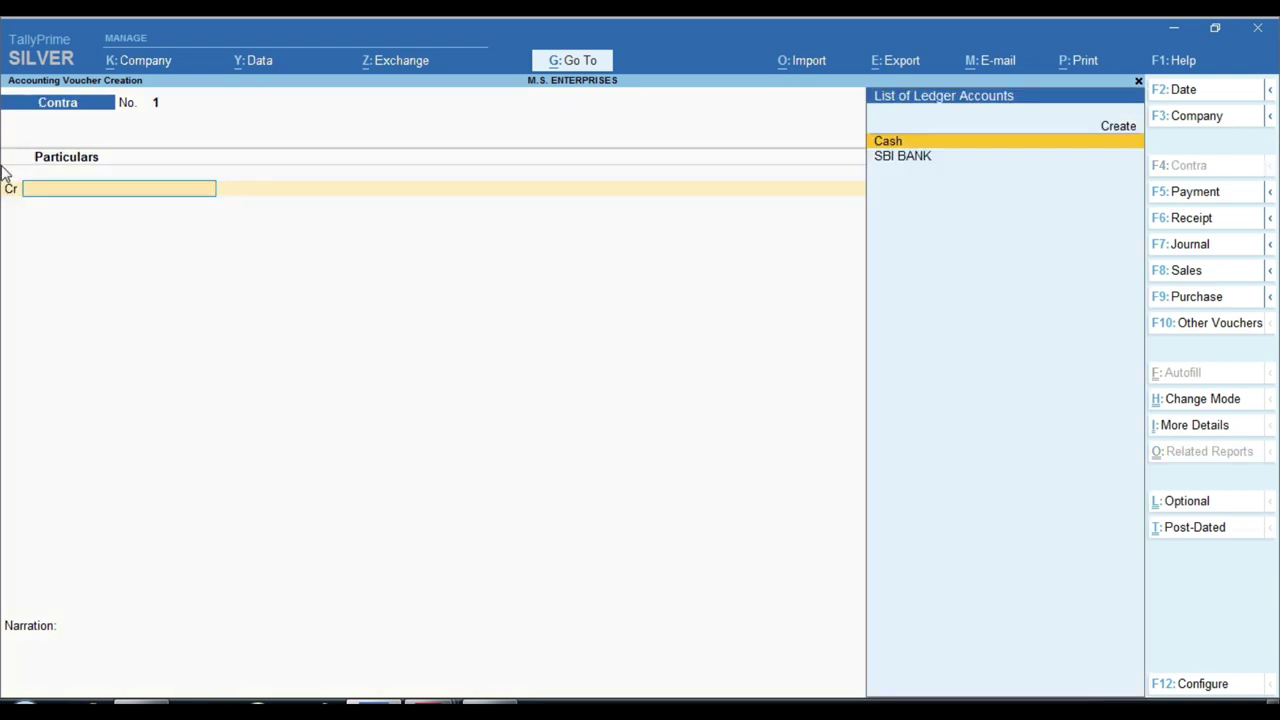
key("ctrl")
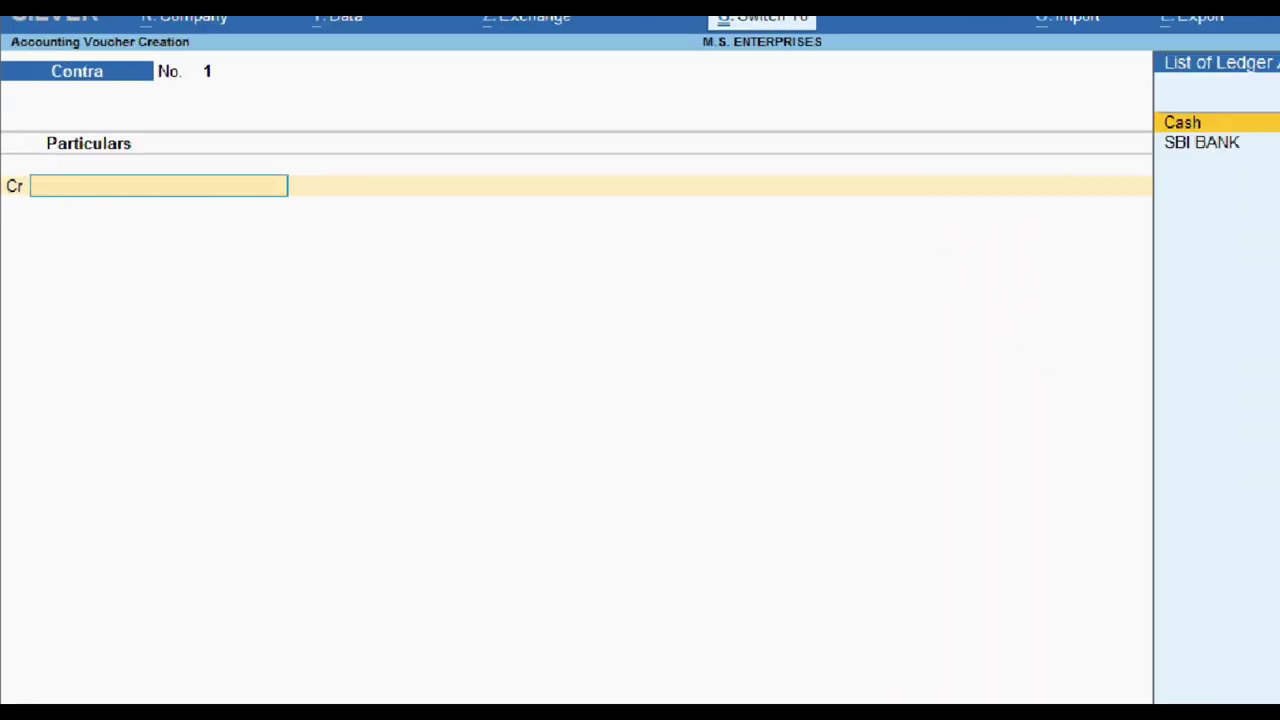
key("ctrl")
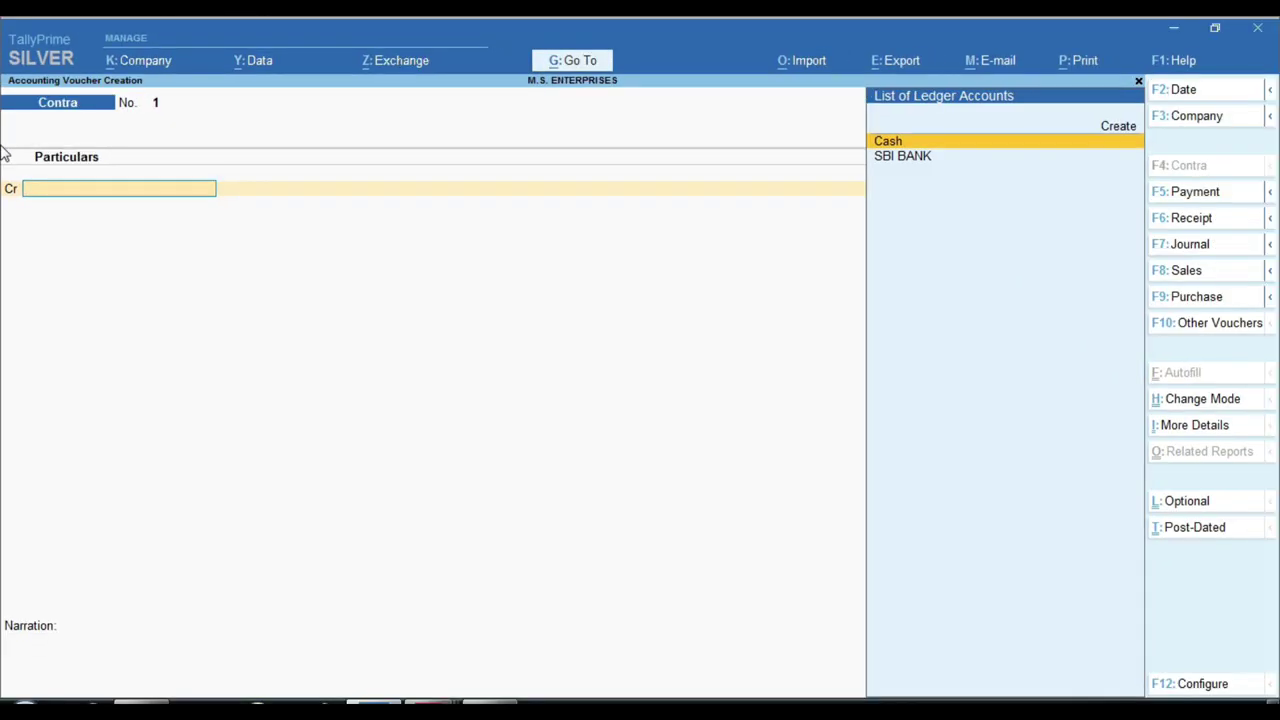
- Record a double-entry contra that credits Cash with 100 and debits SBI BANK
key("Return")
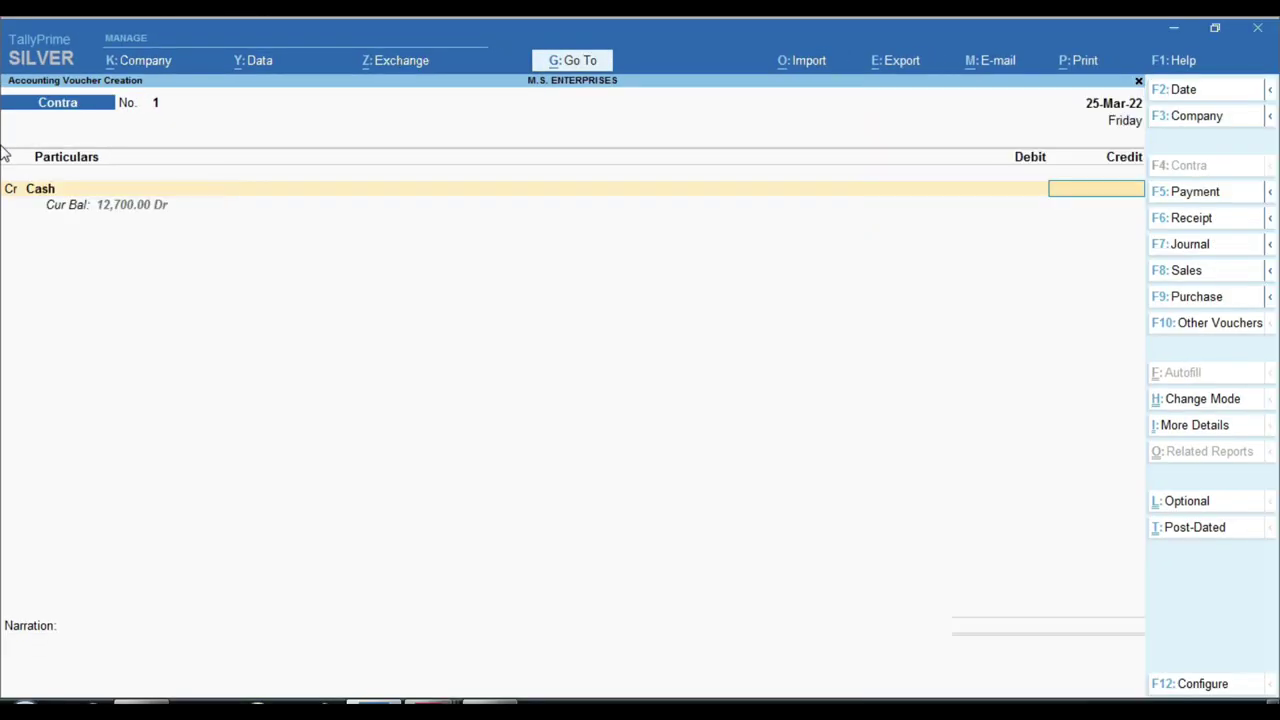
type("100")
key("Return")
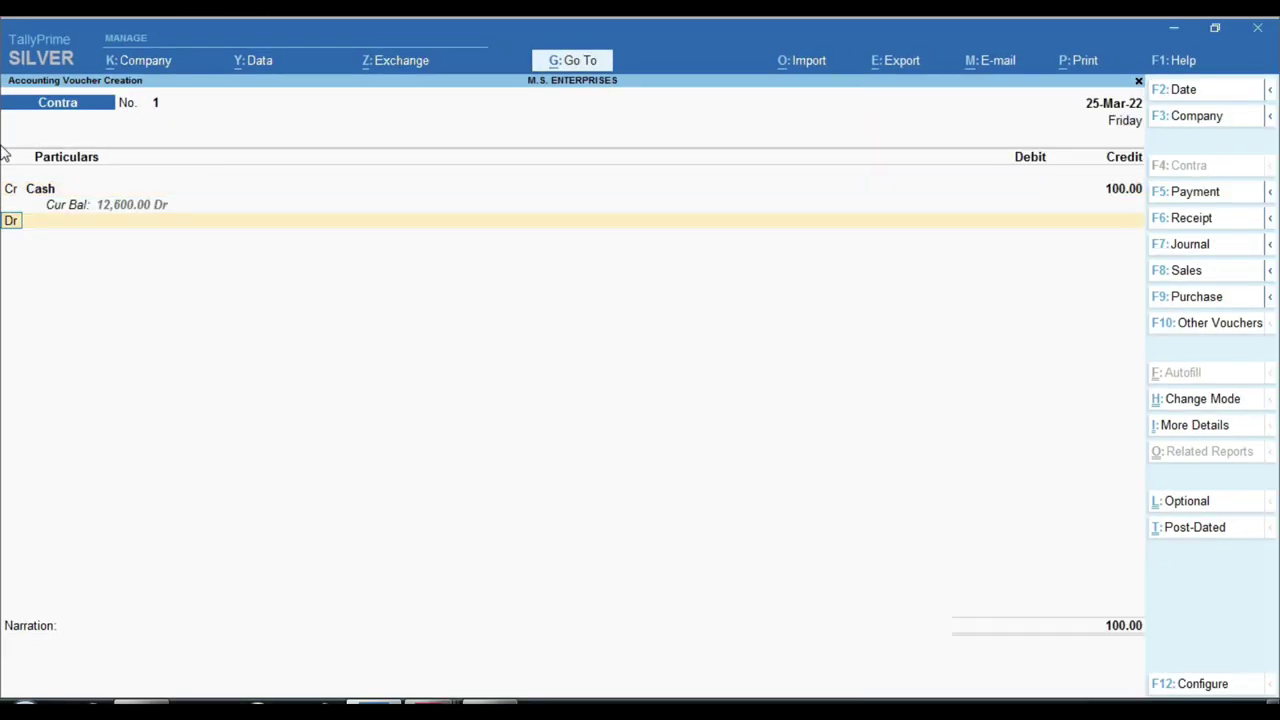
key("Return")
key("Down")
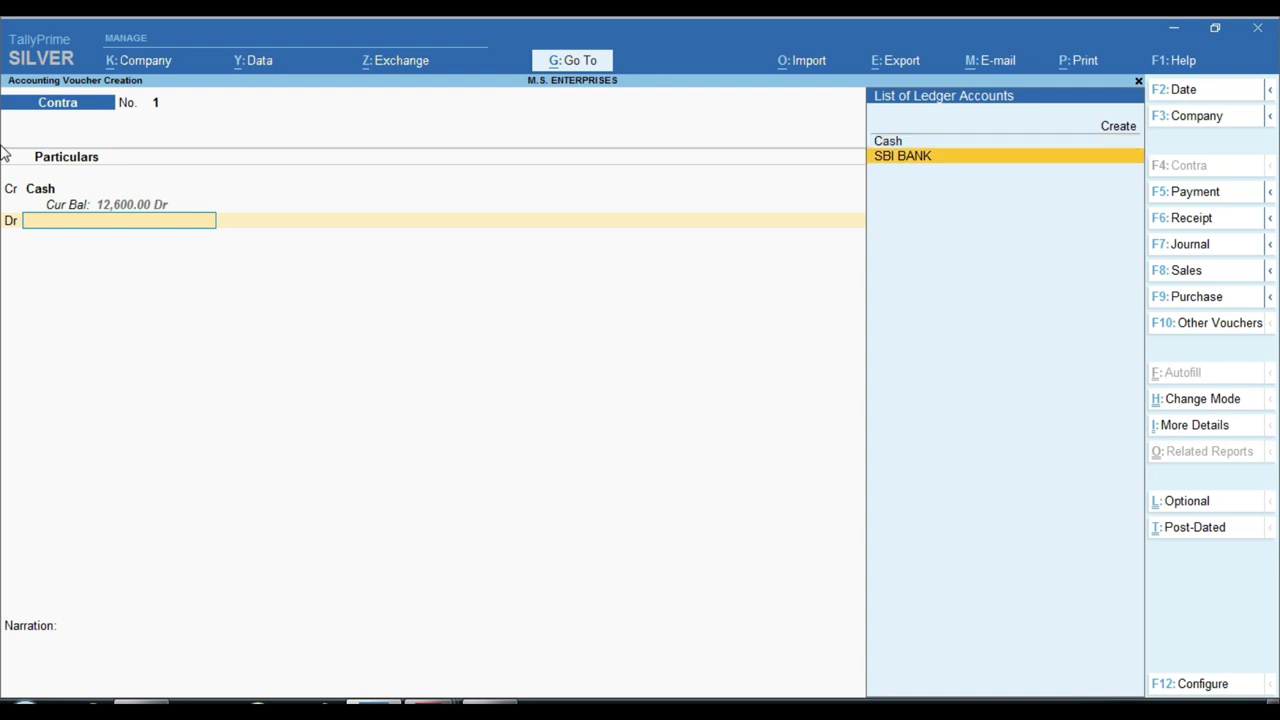
key("Return")
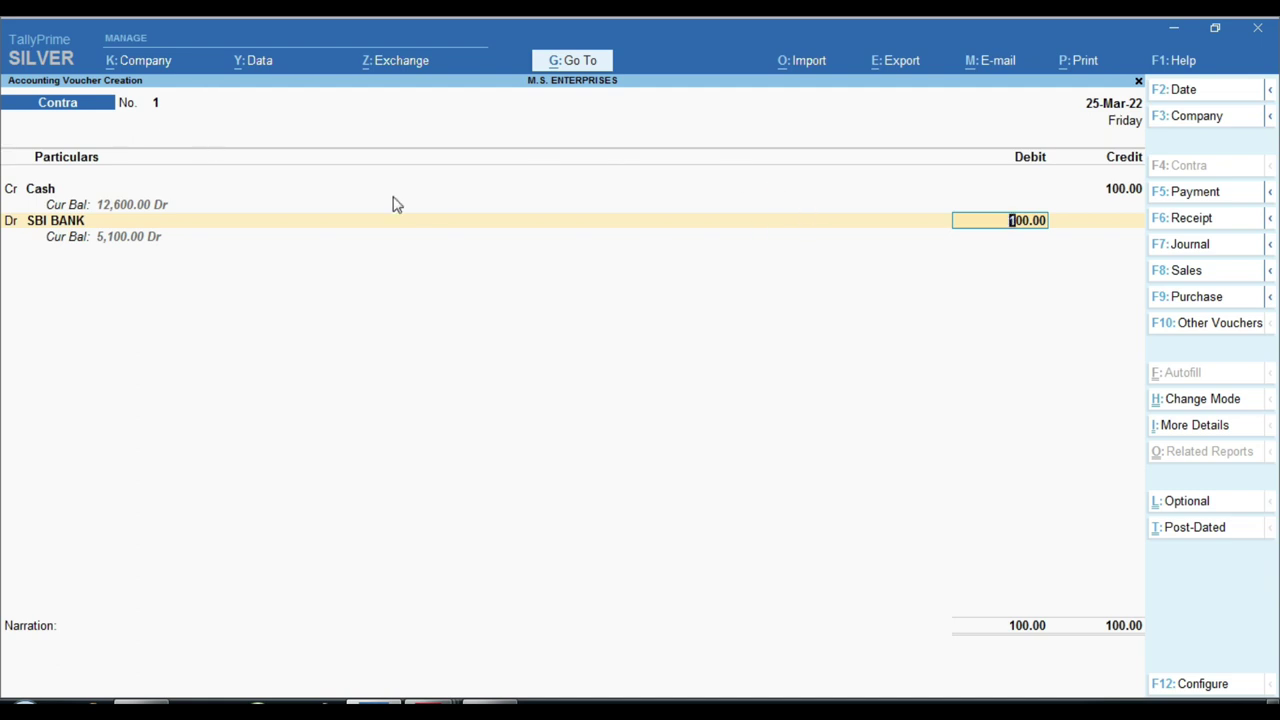
- Change the Contra voucher's mode to Single Entry
key("ctrl")
left_click(1218, 400)
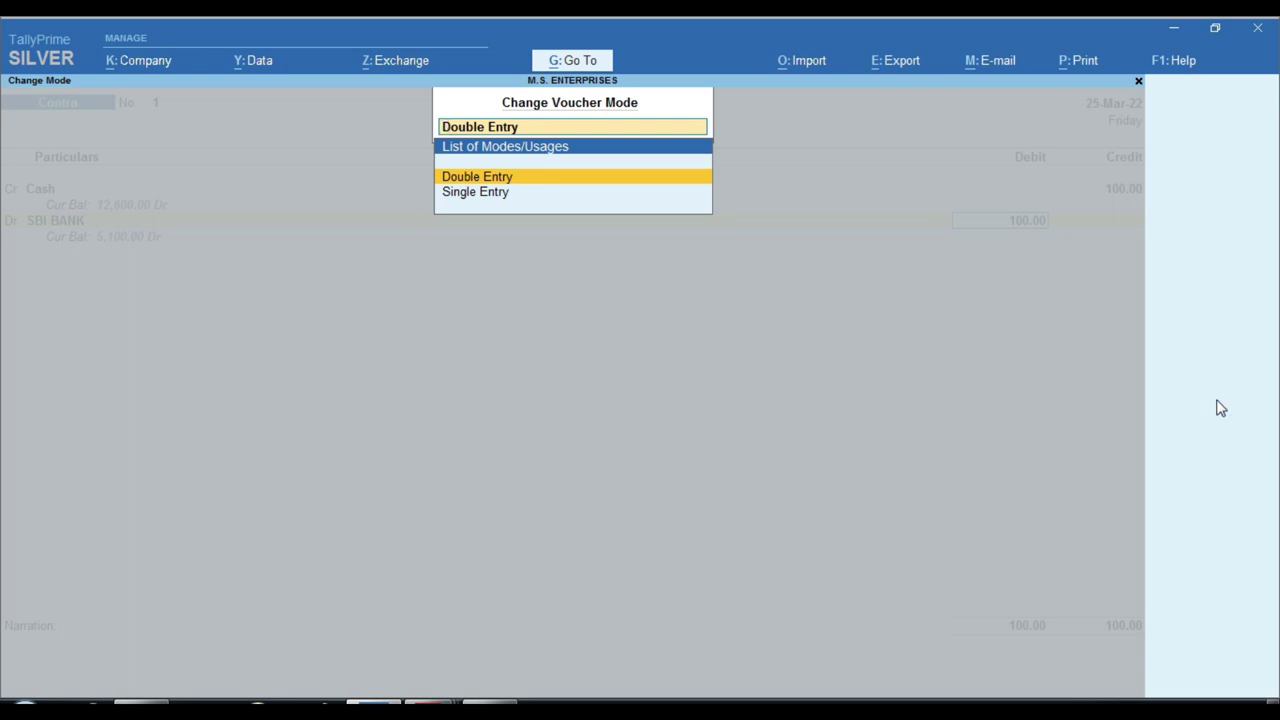
key("Down")
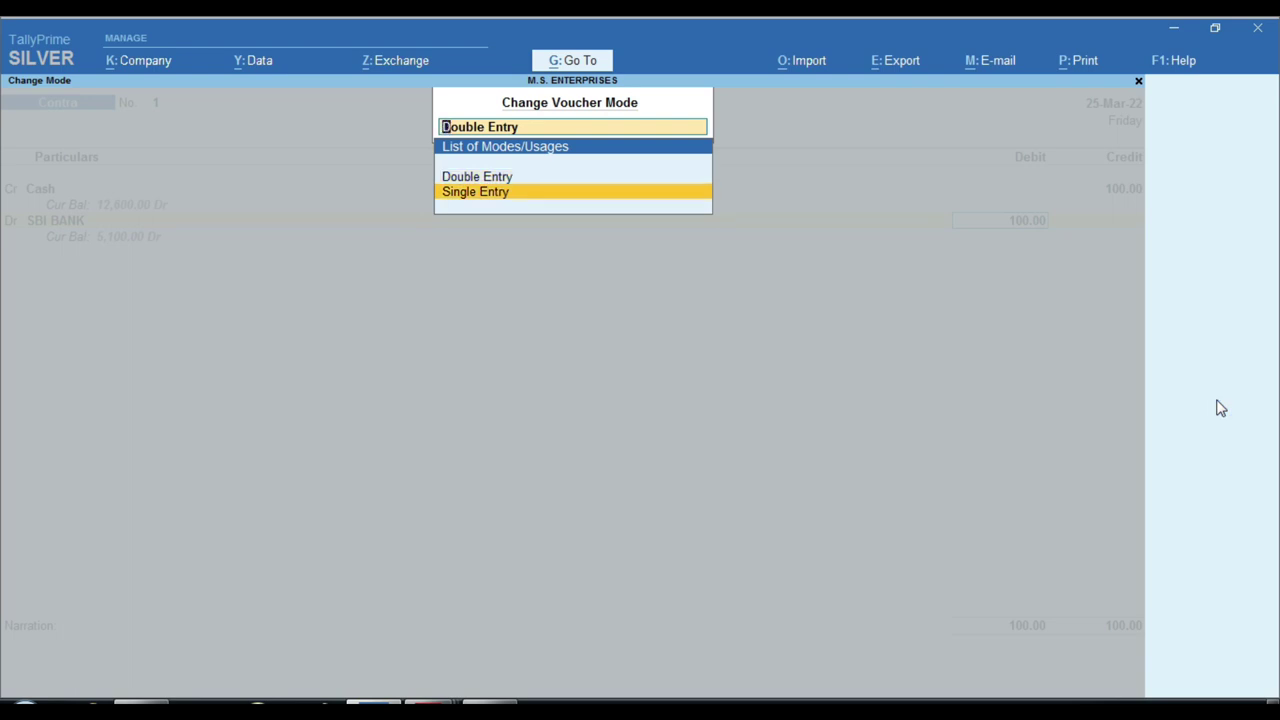
key("Return")
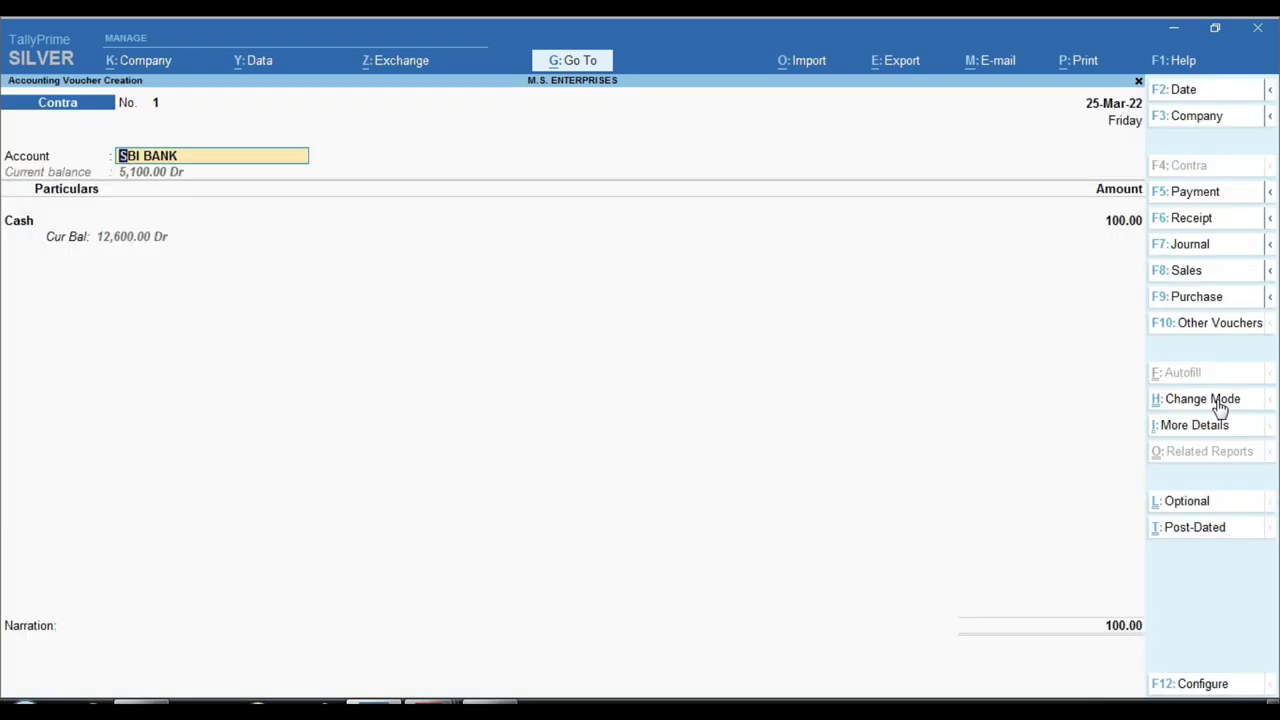
- Return the Contra voucher to Double Entry mode and accept Cash as the credit ledger
key("ctrl")
left_click(1240, 400)
key("Return")
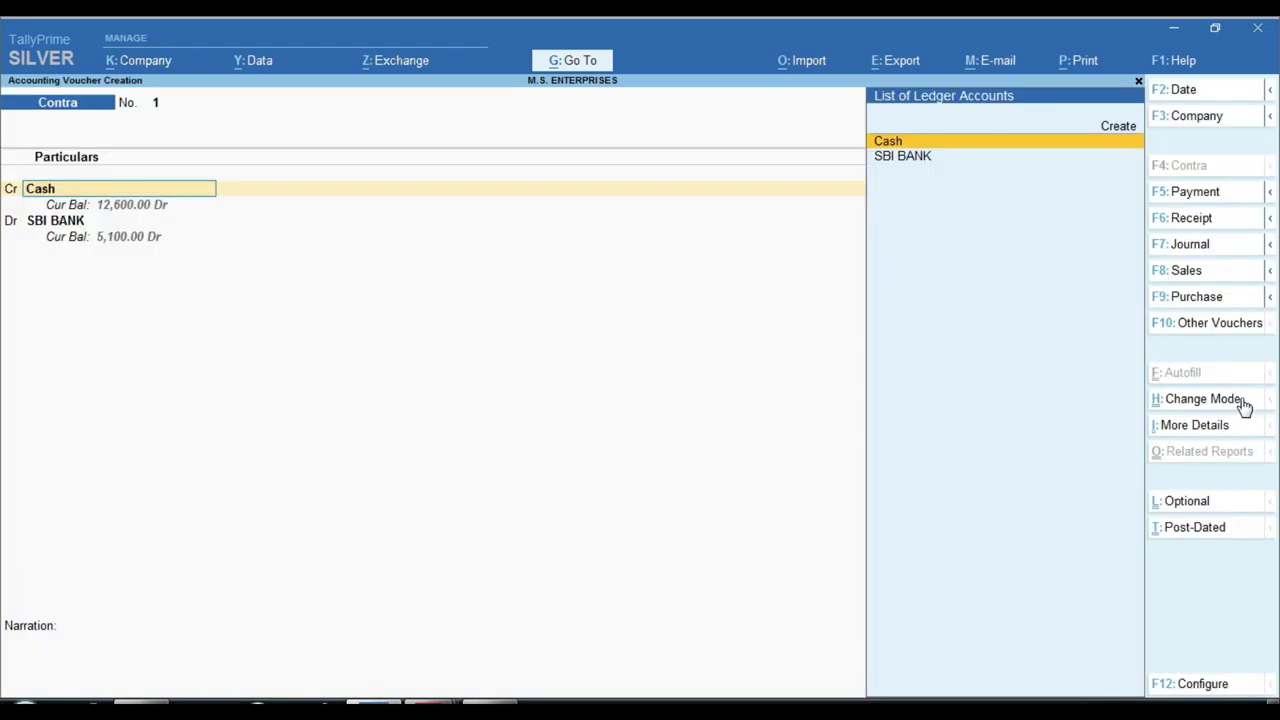
key("Return")
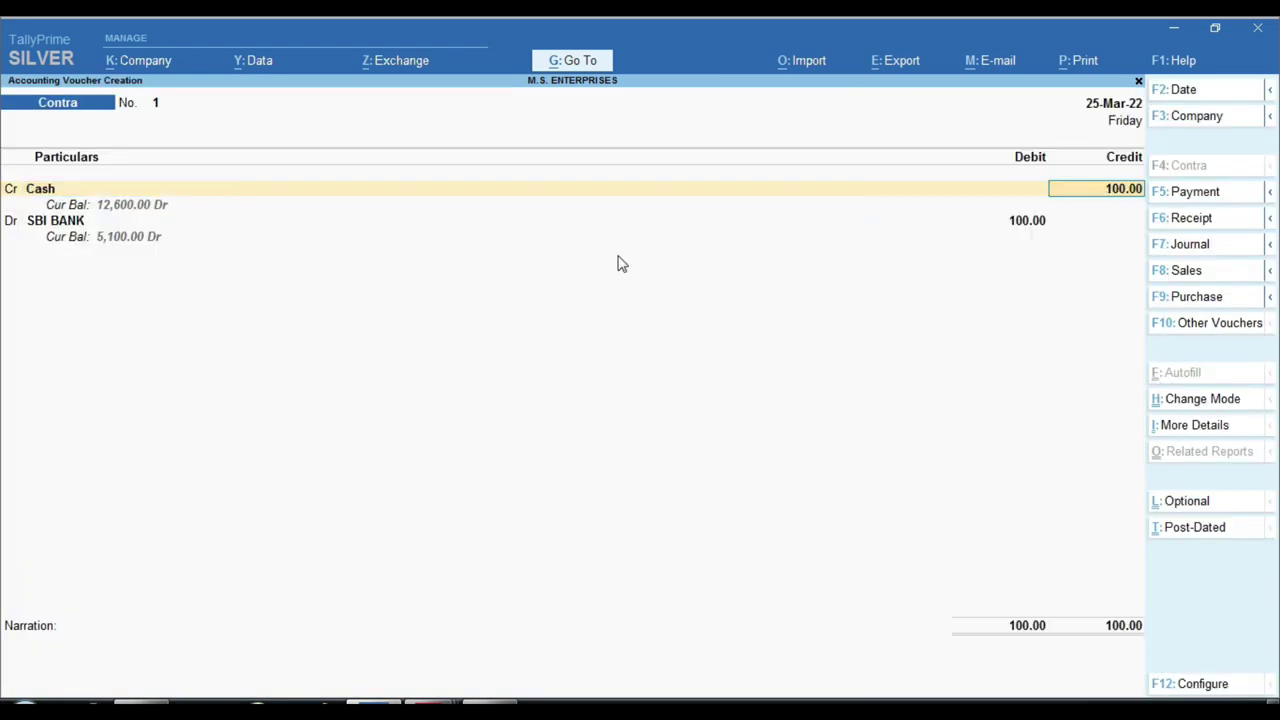
key("ctrl")
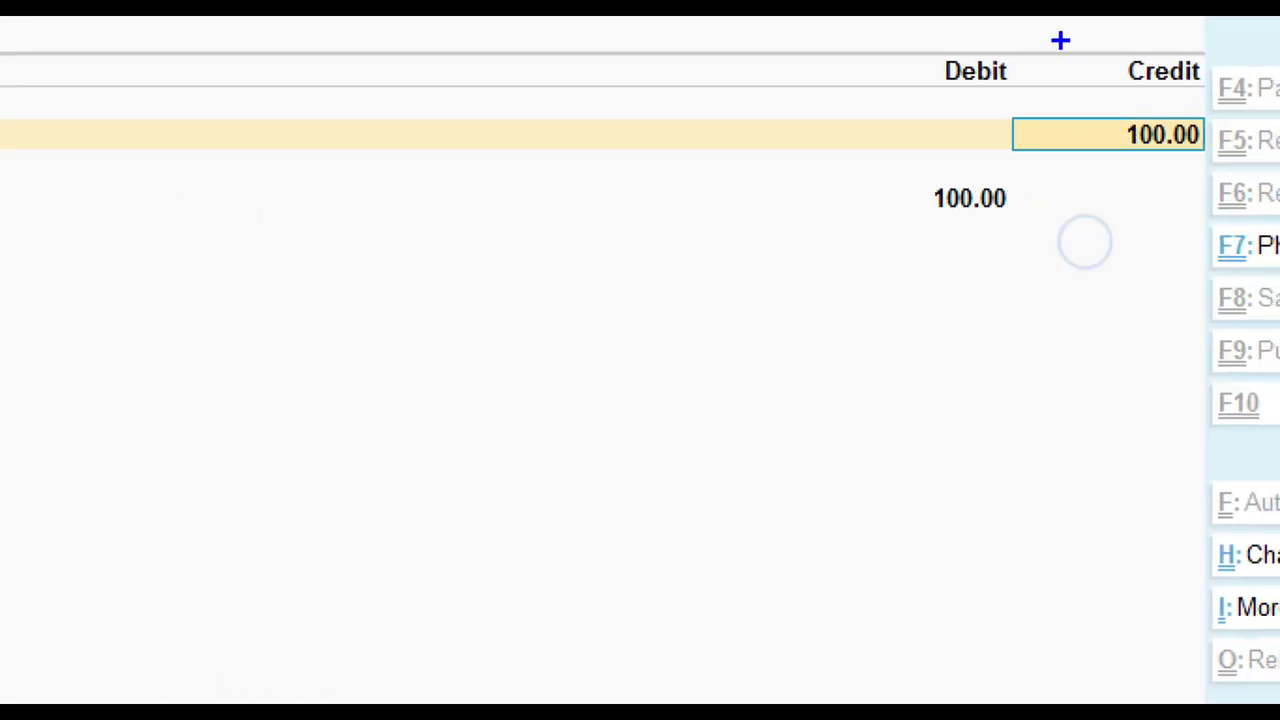
left_click_drag(1082, 55, 1232, 177)
mouse_move(887, 55)
left_mouse_down()
mouse_move(986, 148)
mouse_move(1036, 248)
left_mouse_up()
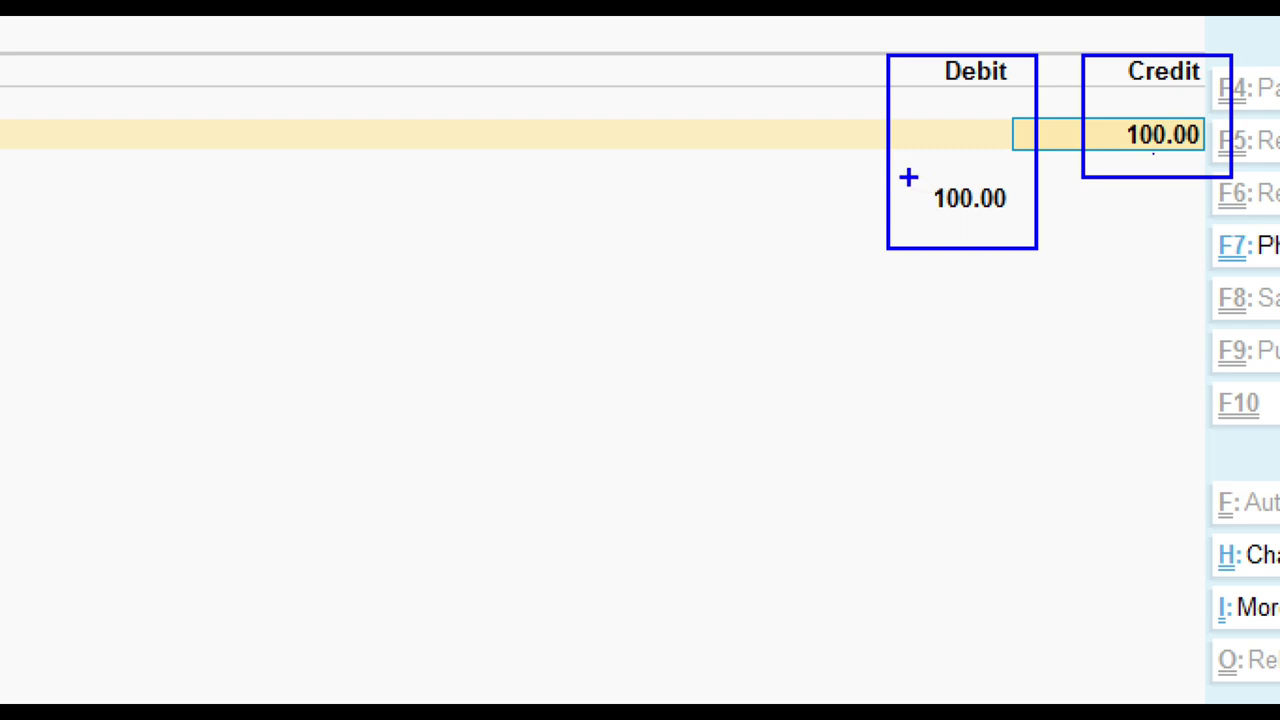
mouse_move(906, 187)
left_mouse_down()
mouse_move(1034, 221)
mouse_move(890, 232)
mouse_move(952, 255)
left_mouse_up()
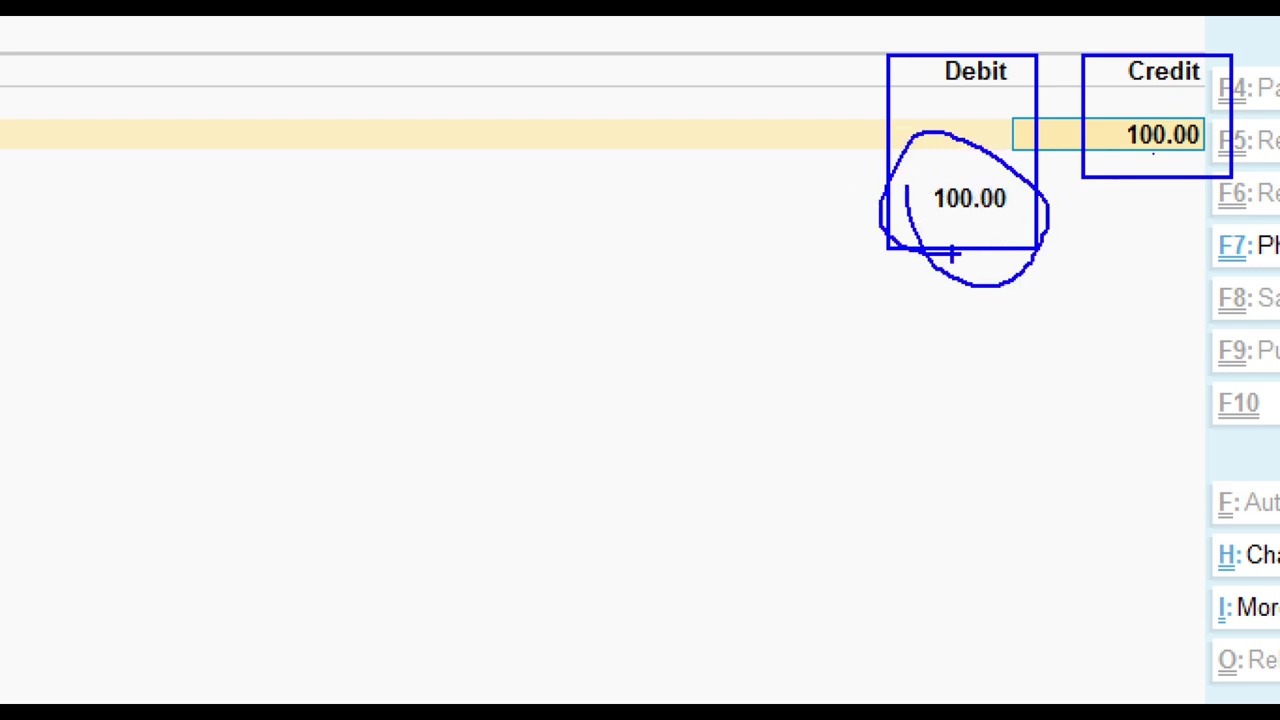
key("Escape")
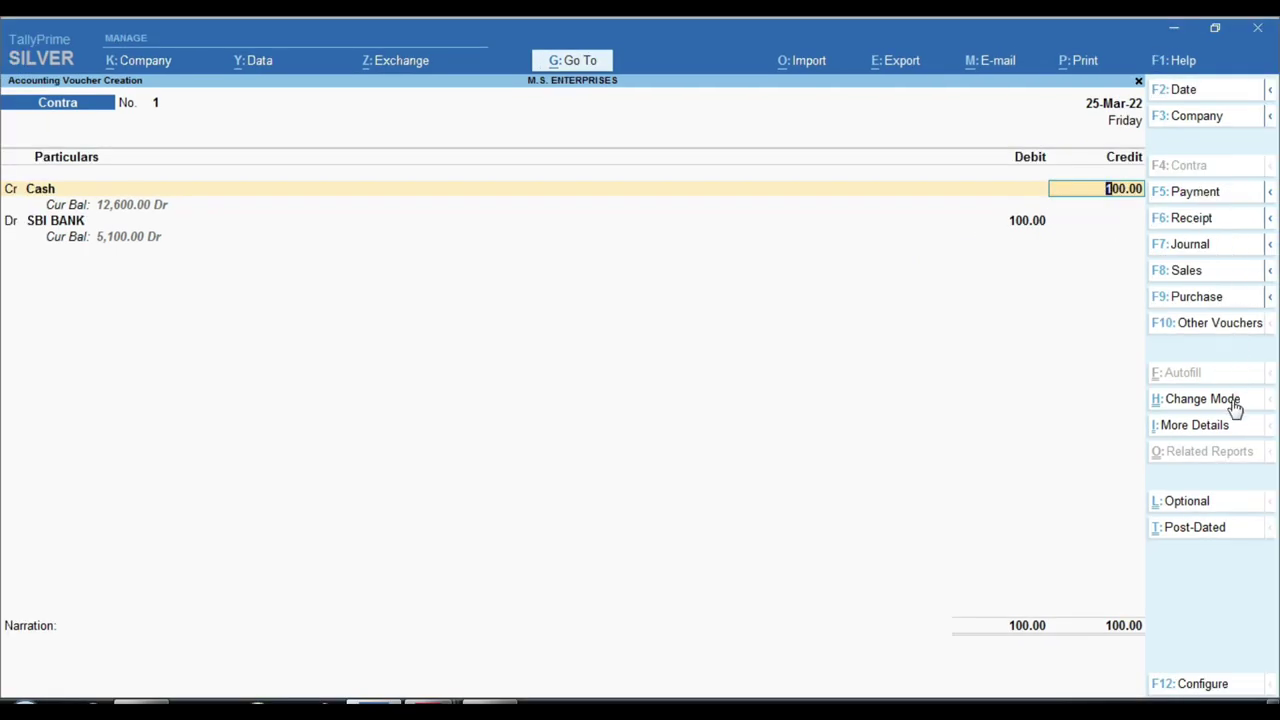
- Change the Contra voucher, with its Cash and SBI BANK entry kept, to Single Entry mode
left_click(1231, 404)
key("Down")
key("Return")
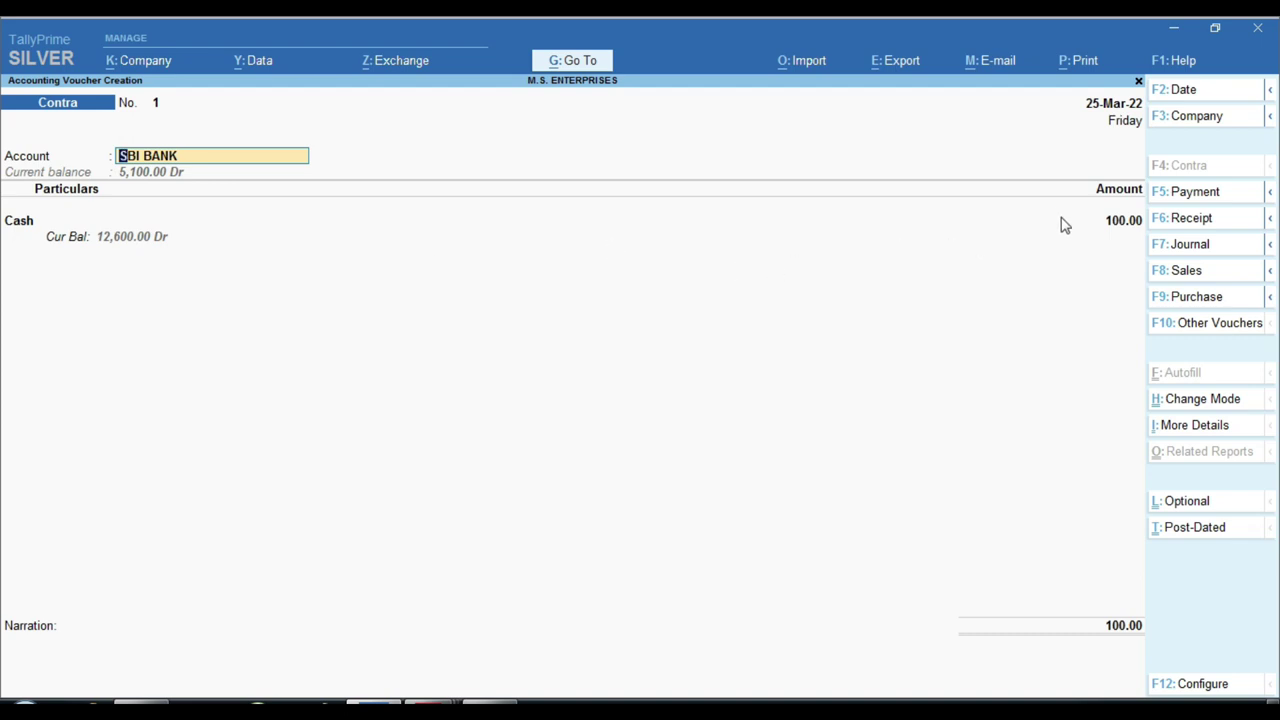
key("ctrl")
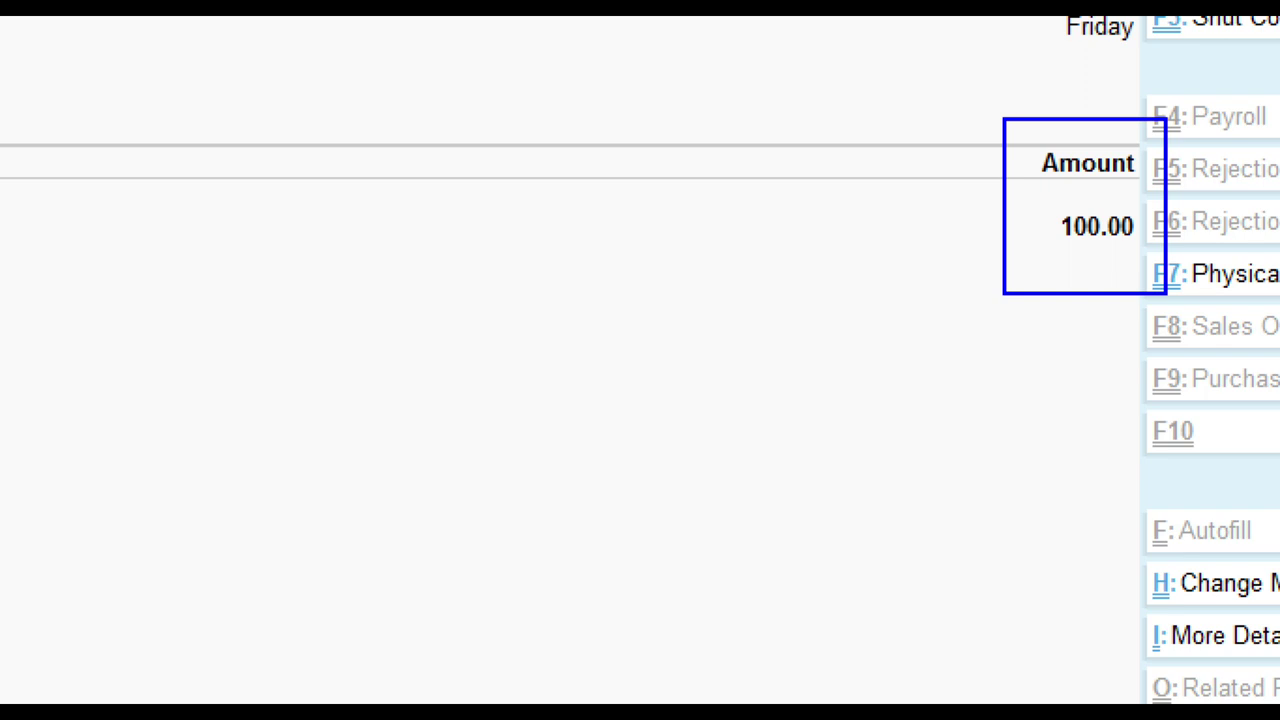
key("Return")
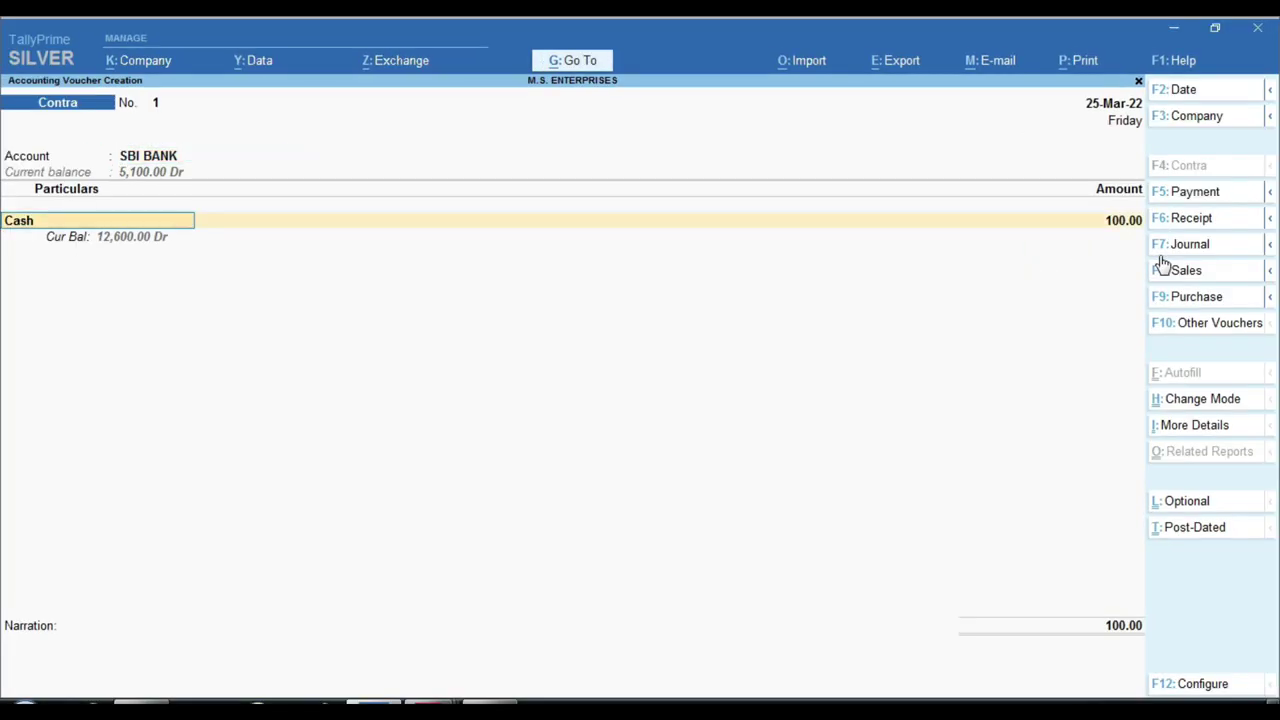
key("BackSpace")
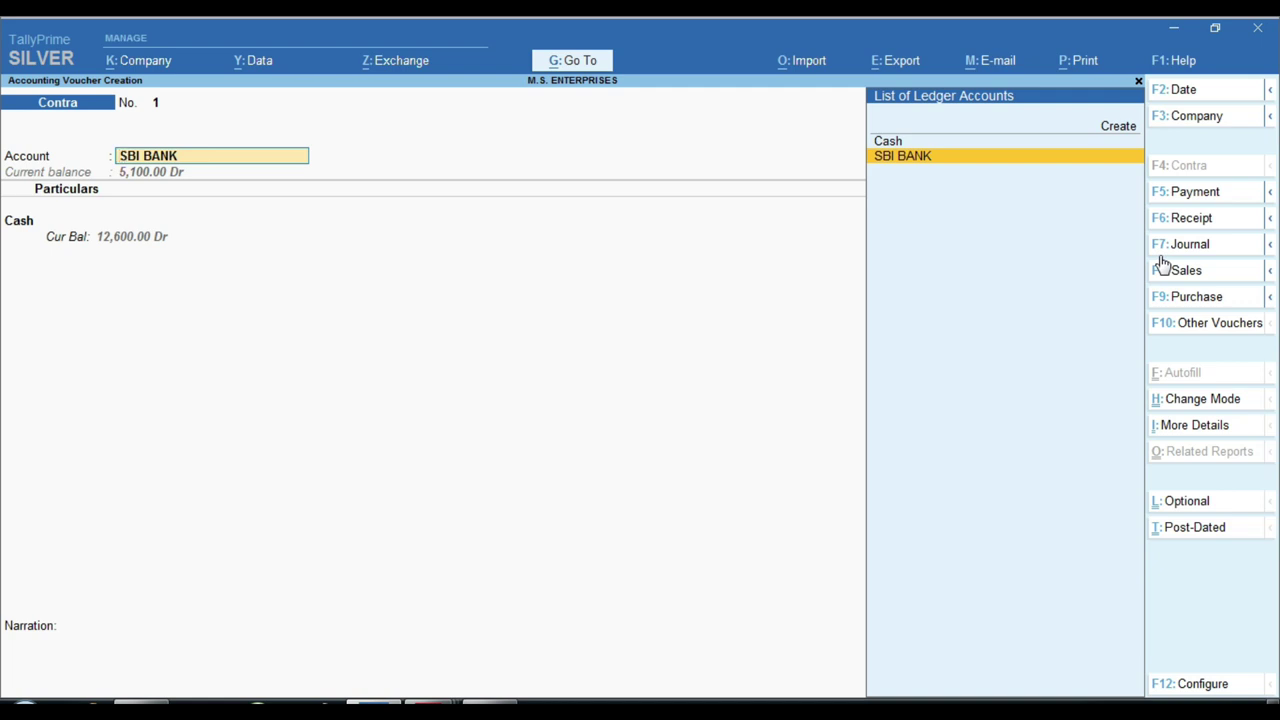
key("Return")
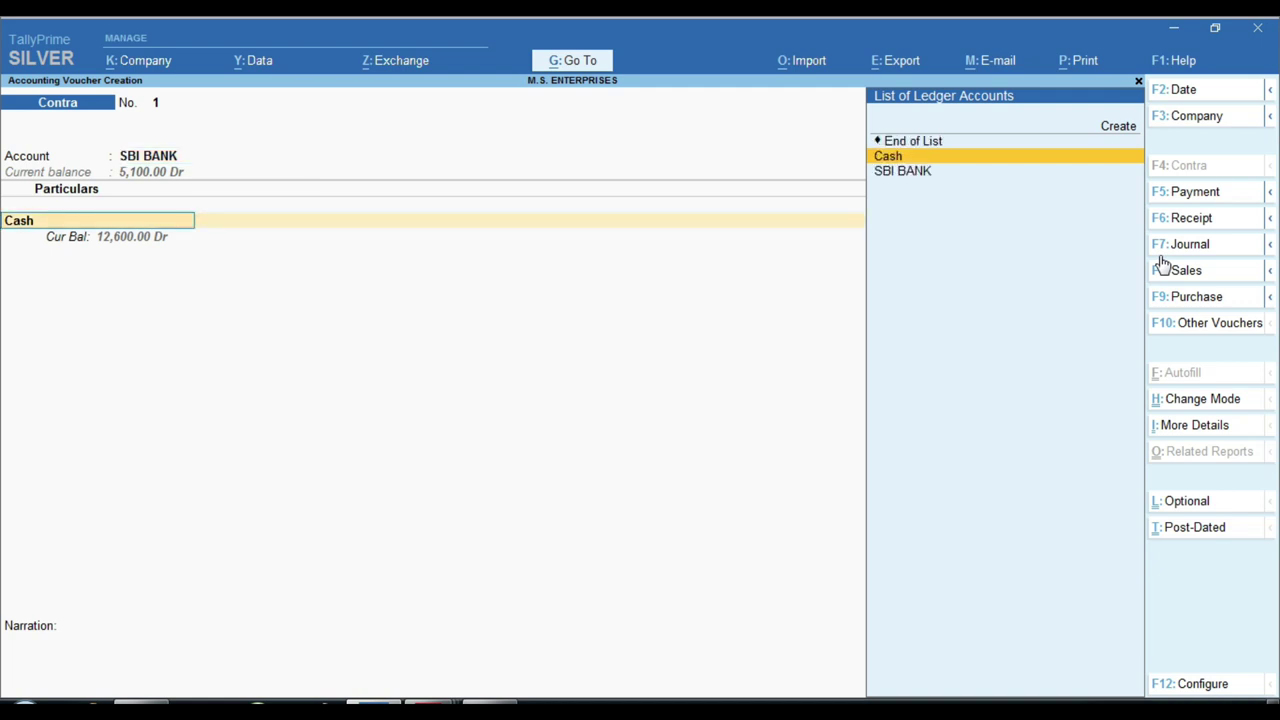
key("BackSpace")
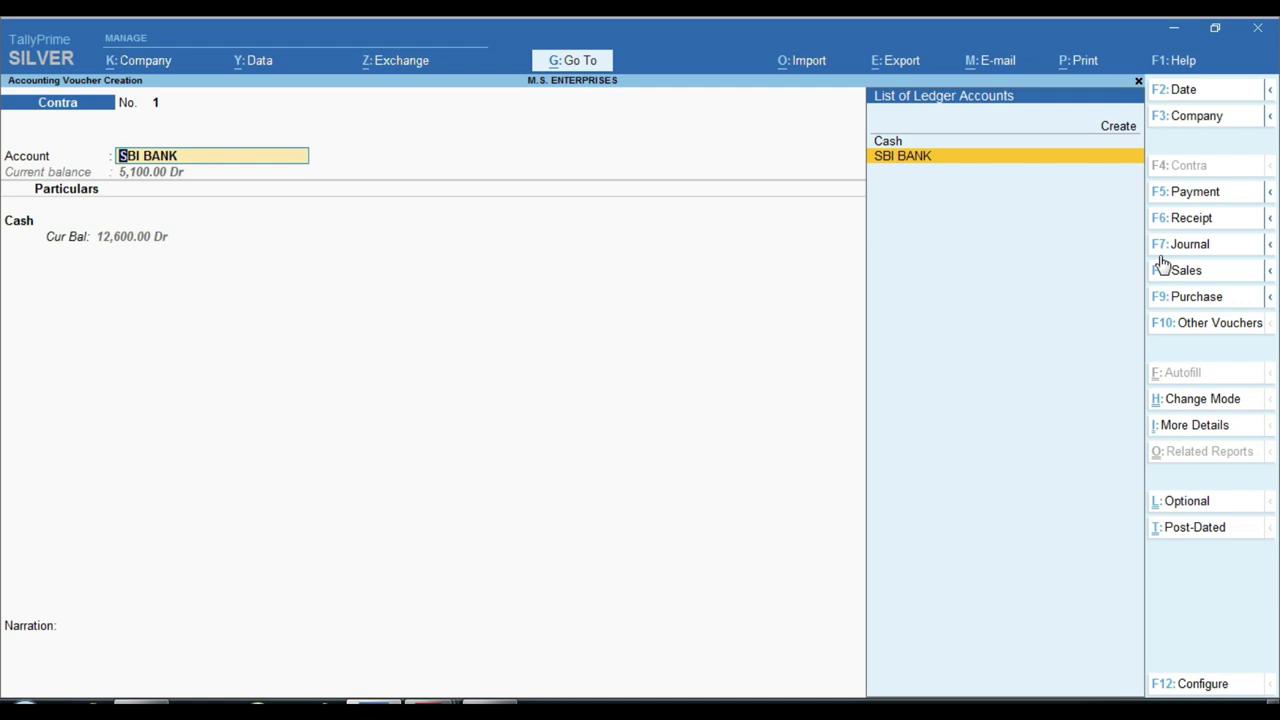
key("Return")
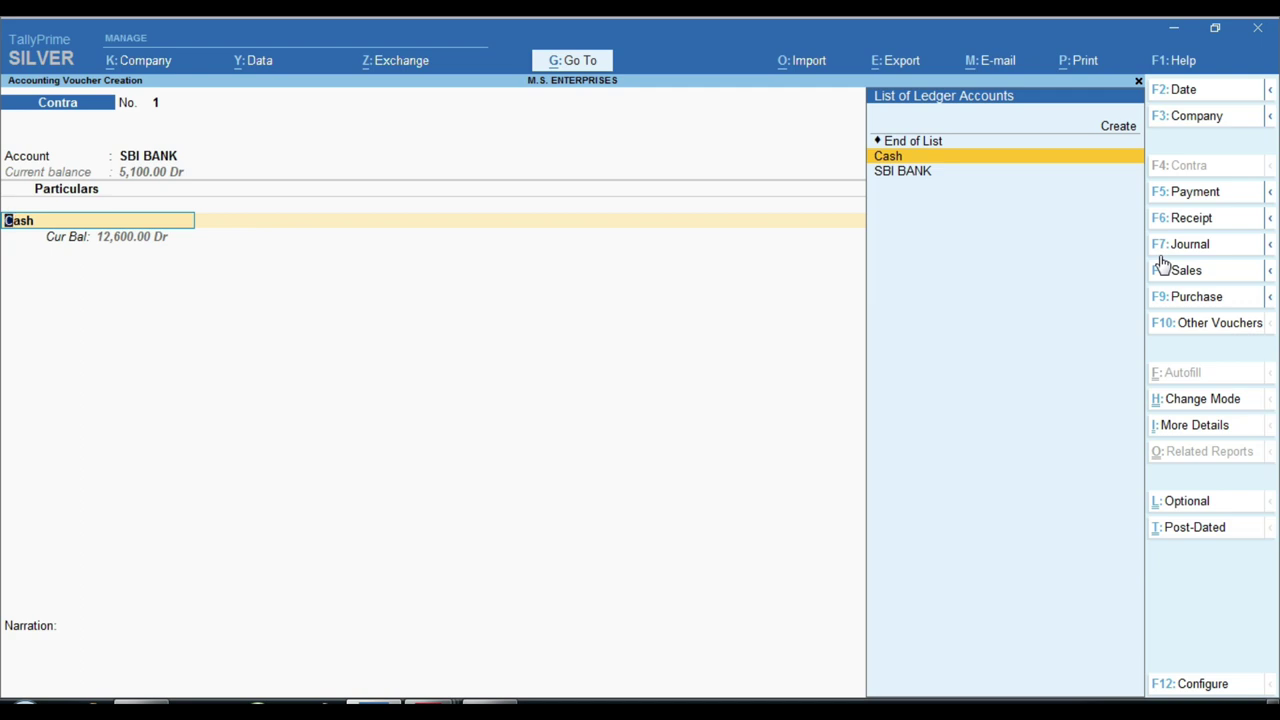
key("BackSpace")
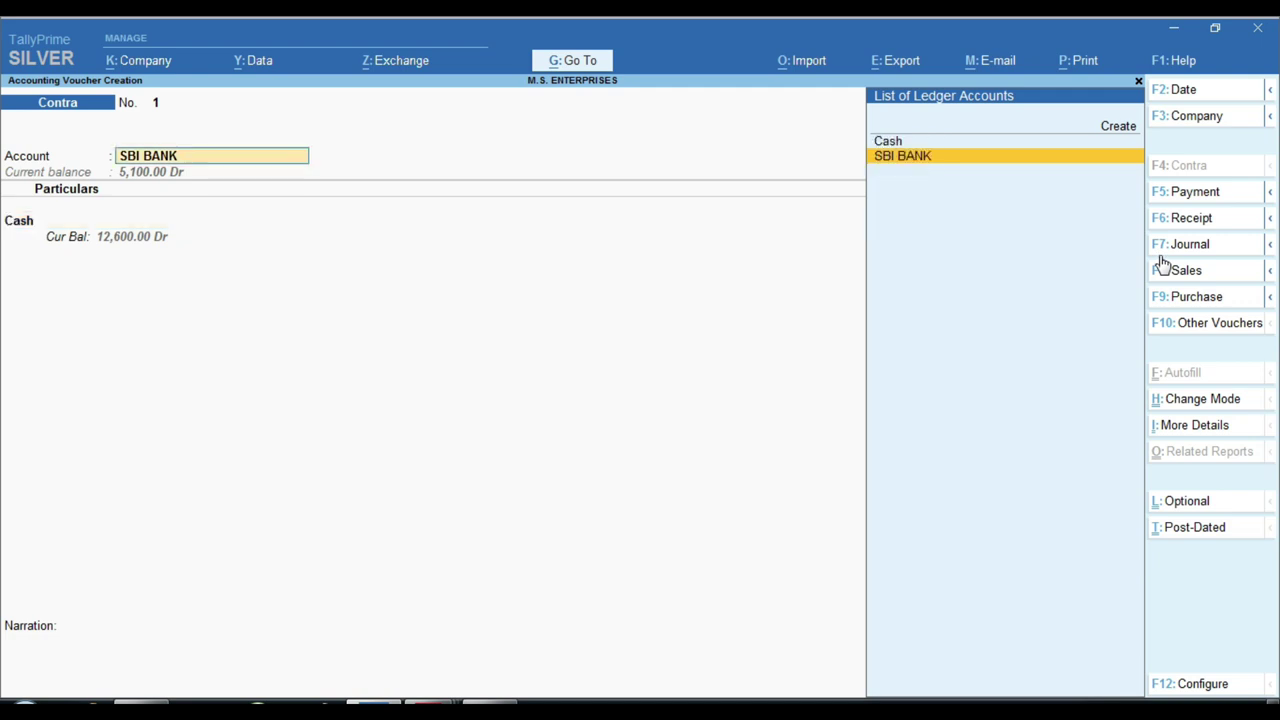
key("Up")
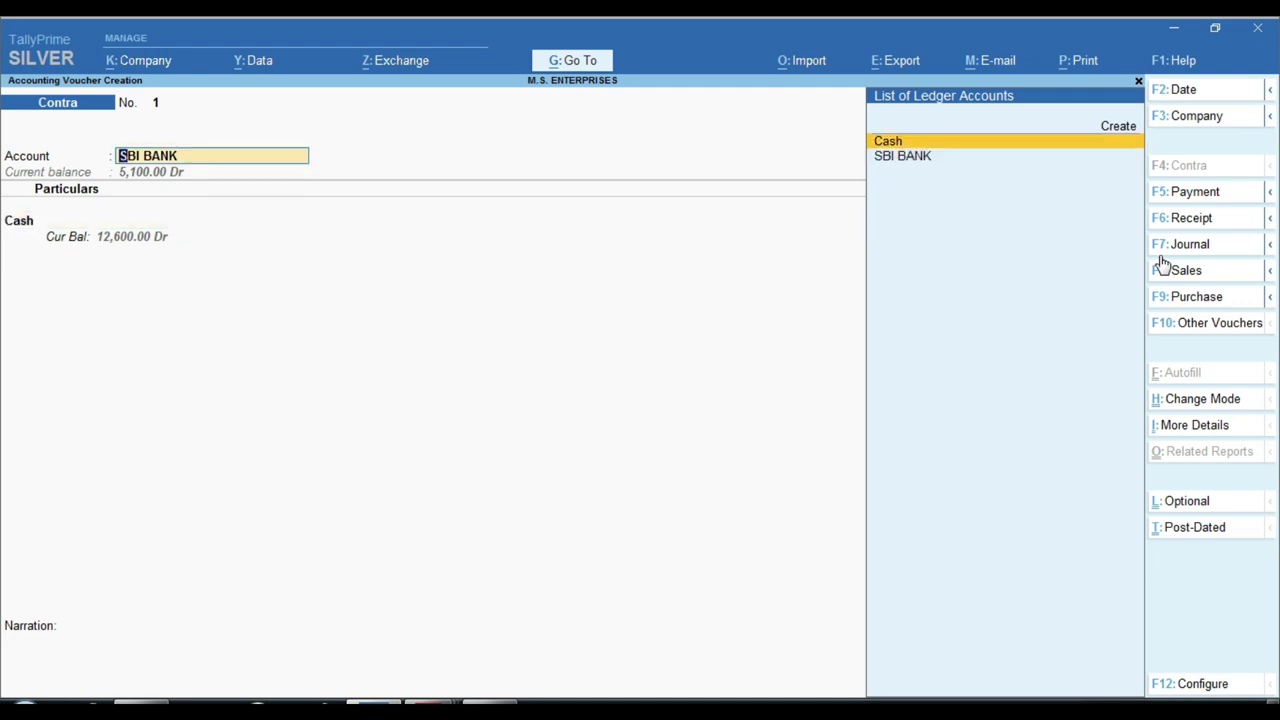
key("Return")
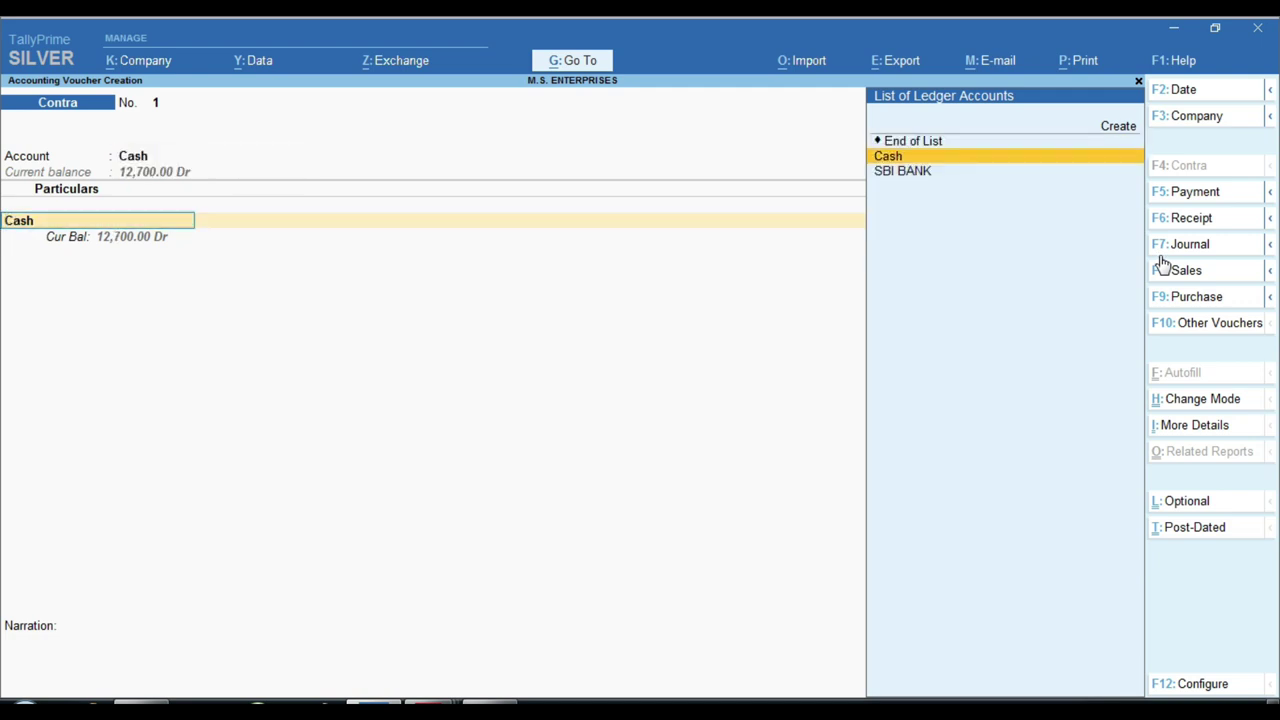
key("Down")
key("Return")
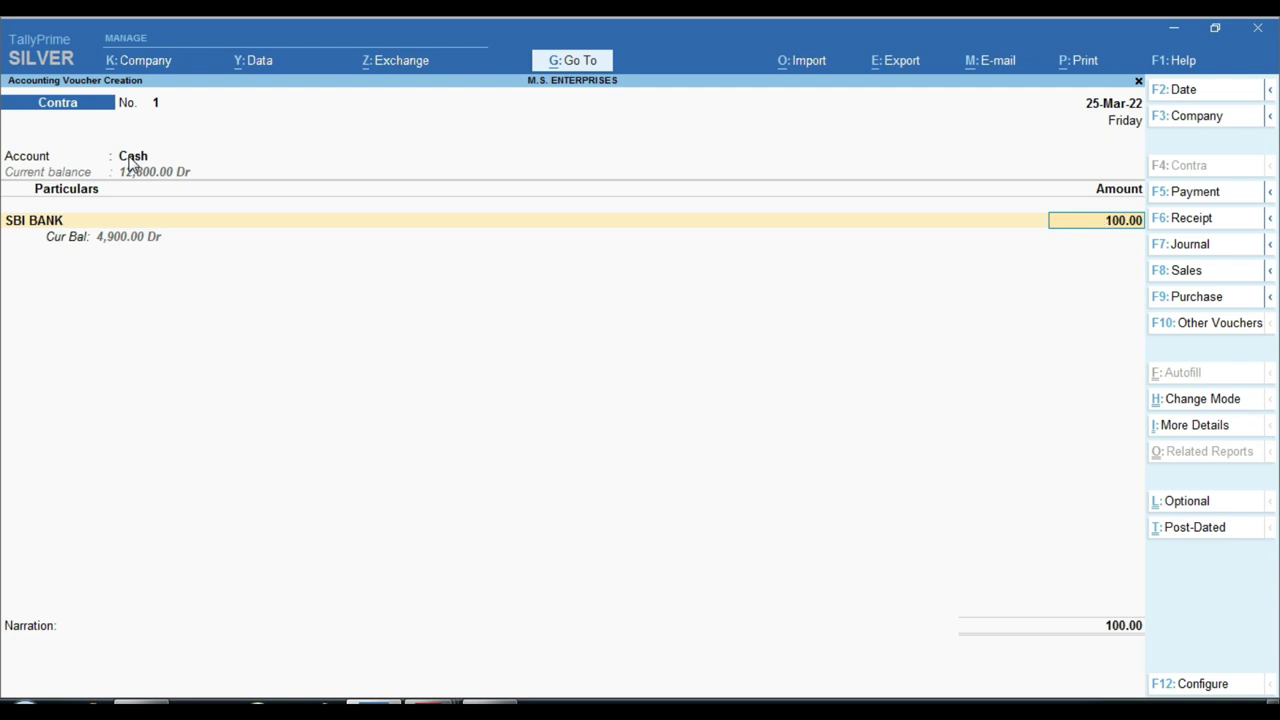
- Switch to a Payment voucher and change its mode to Double Entry
key("F5")
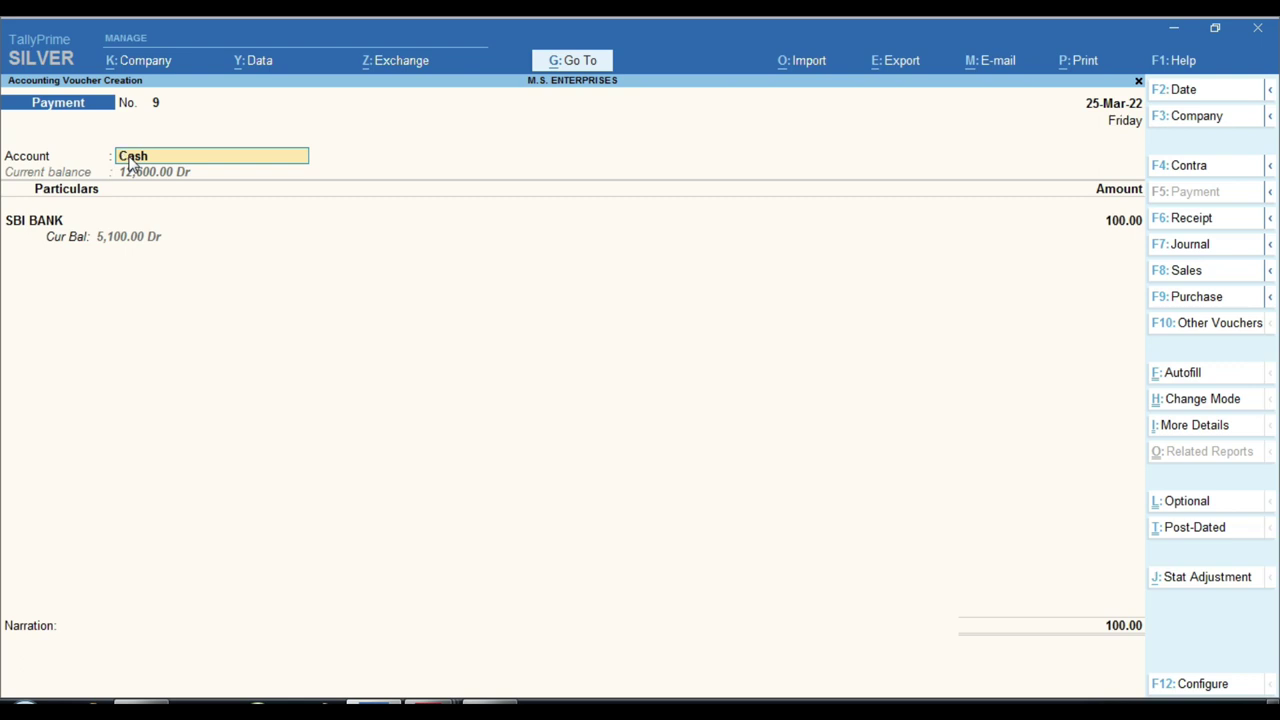
left_click(1228, 403)
key("Up")
key("Return")
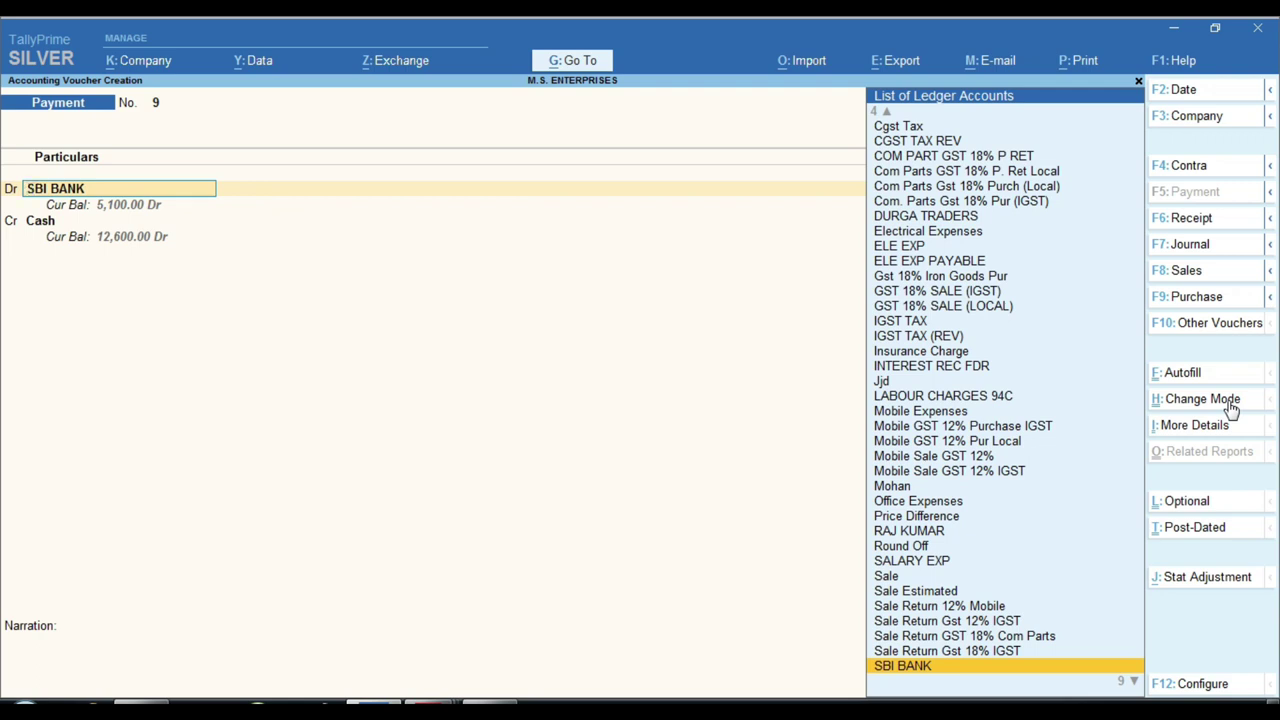
- Replace the Payment voucher's debit ledger with B.S TRADING COMPANY
type("M")
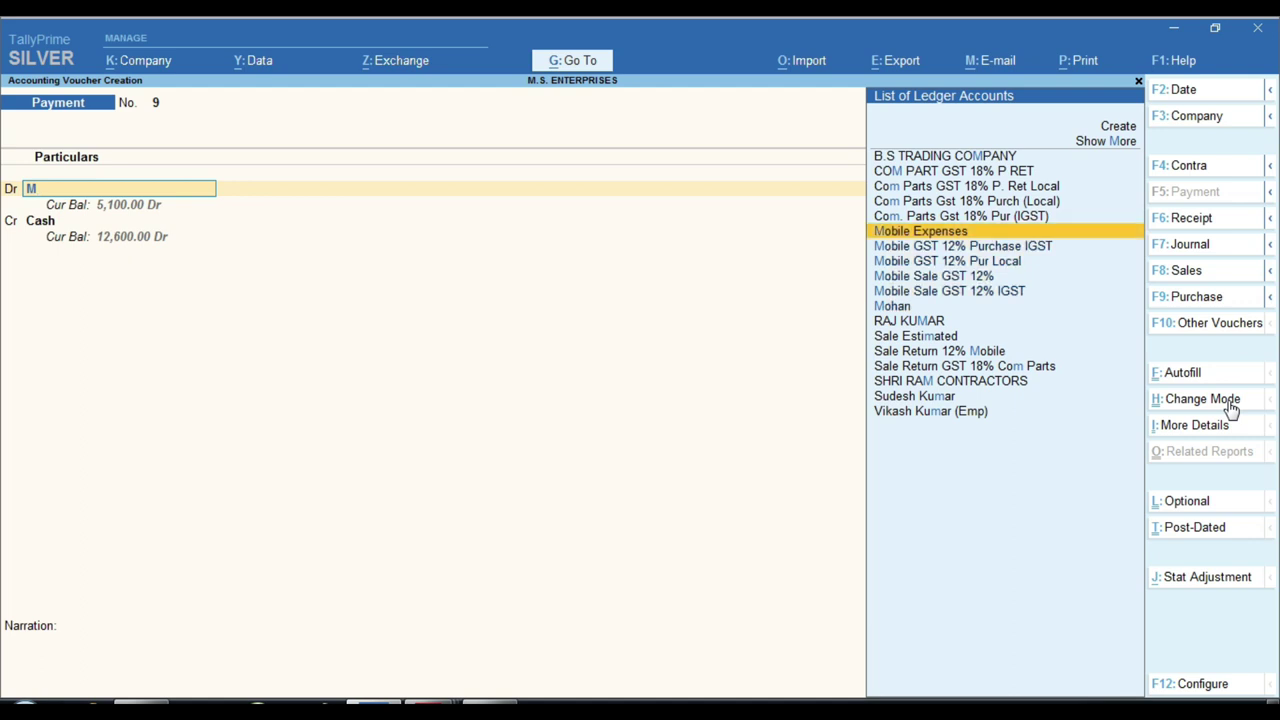
key("Up")
key("Up")
key("Up")
key("Up")
key("Up")
key("Return")
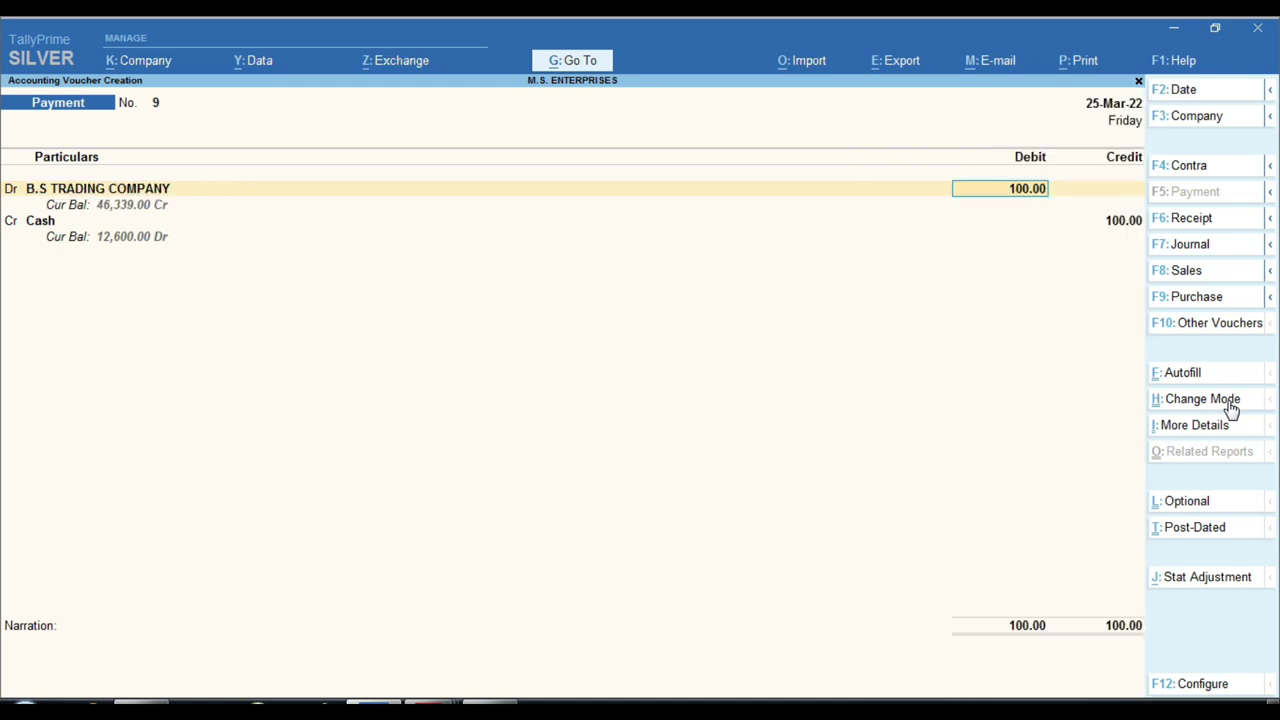
- Allocate the 100.00 debit as Agst Ref to the supplier's pending bill and accept Cash as the credit ledger
key("Return")
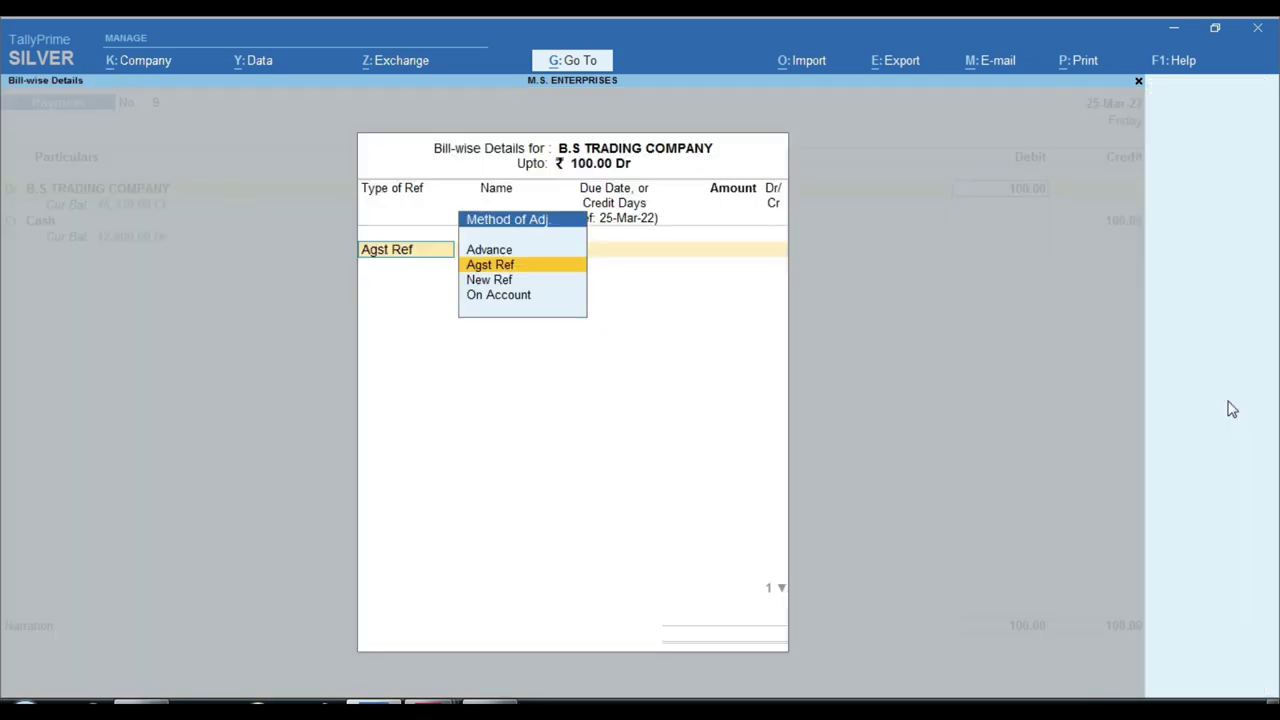
key("Return")
key("Return")
key("Return")
key("Return")
key("Return")
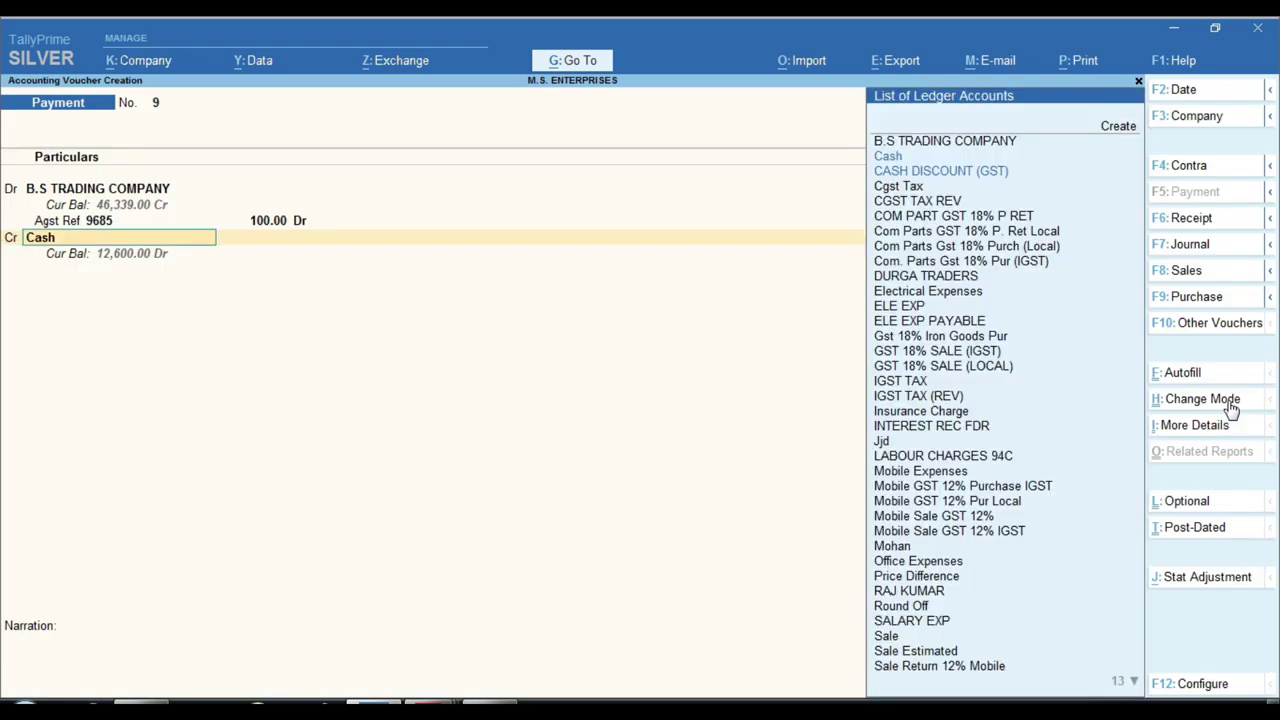
key("Return")
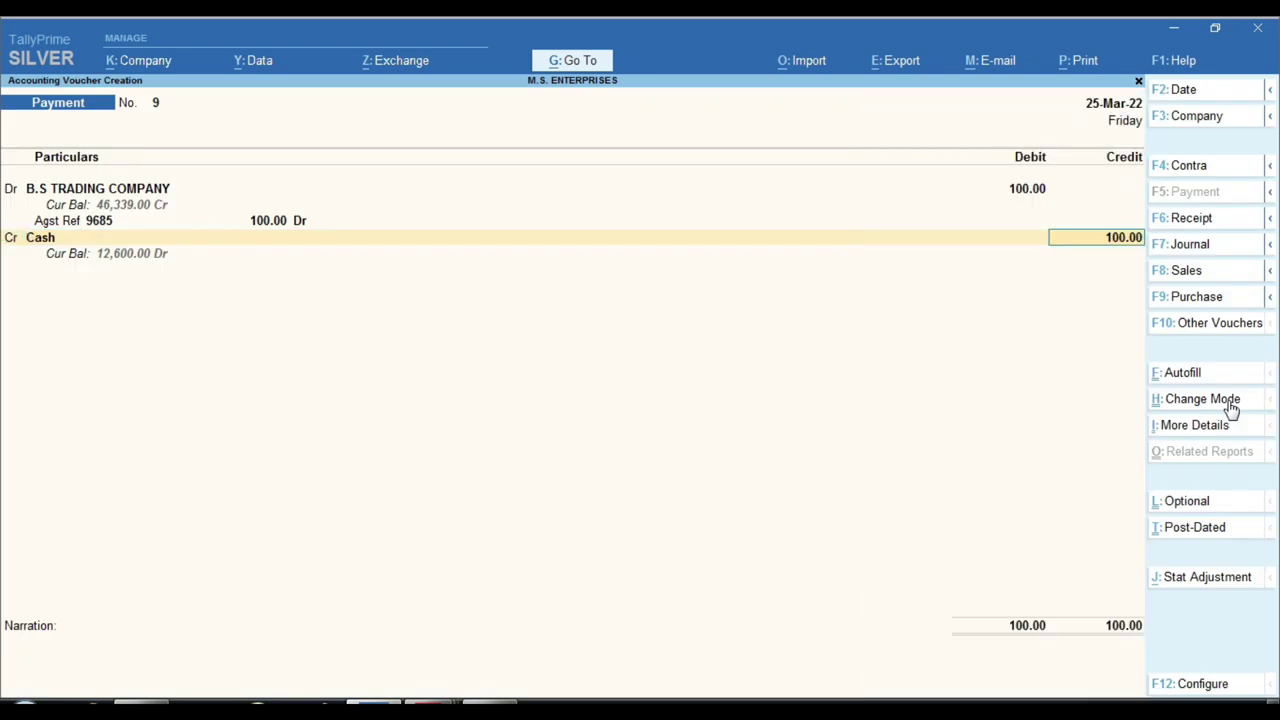
- Change the Payment voucher's mode to Single Entry
key("ctrl")
left_click(1220, 400)
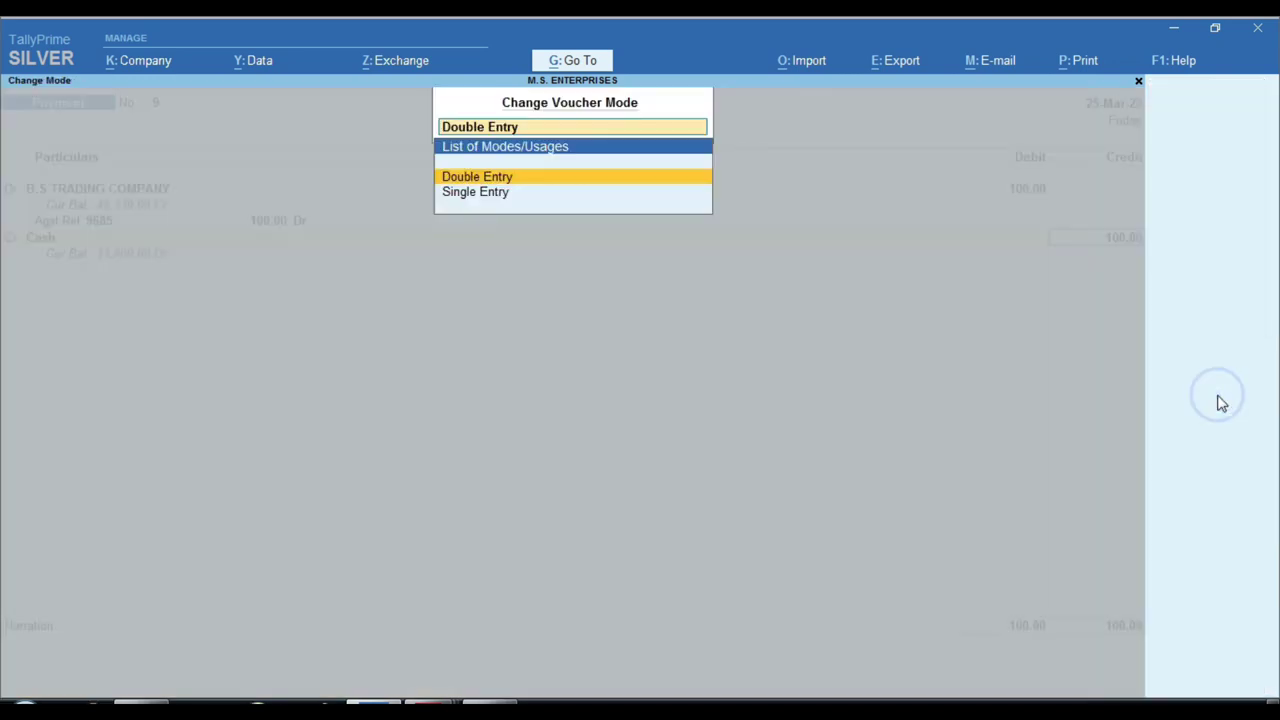
key("Down")
key("Return")
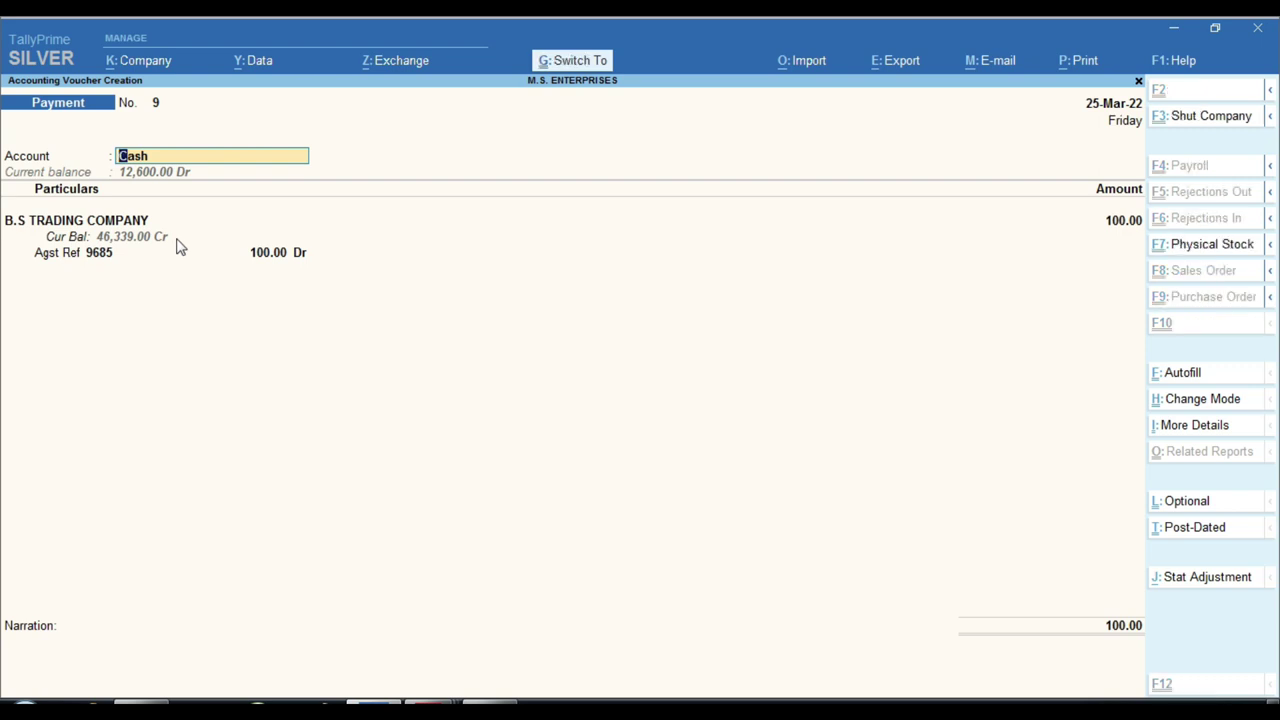
left_click(15, 161)
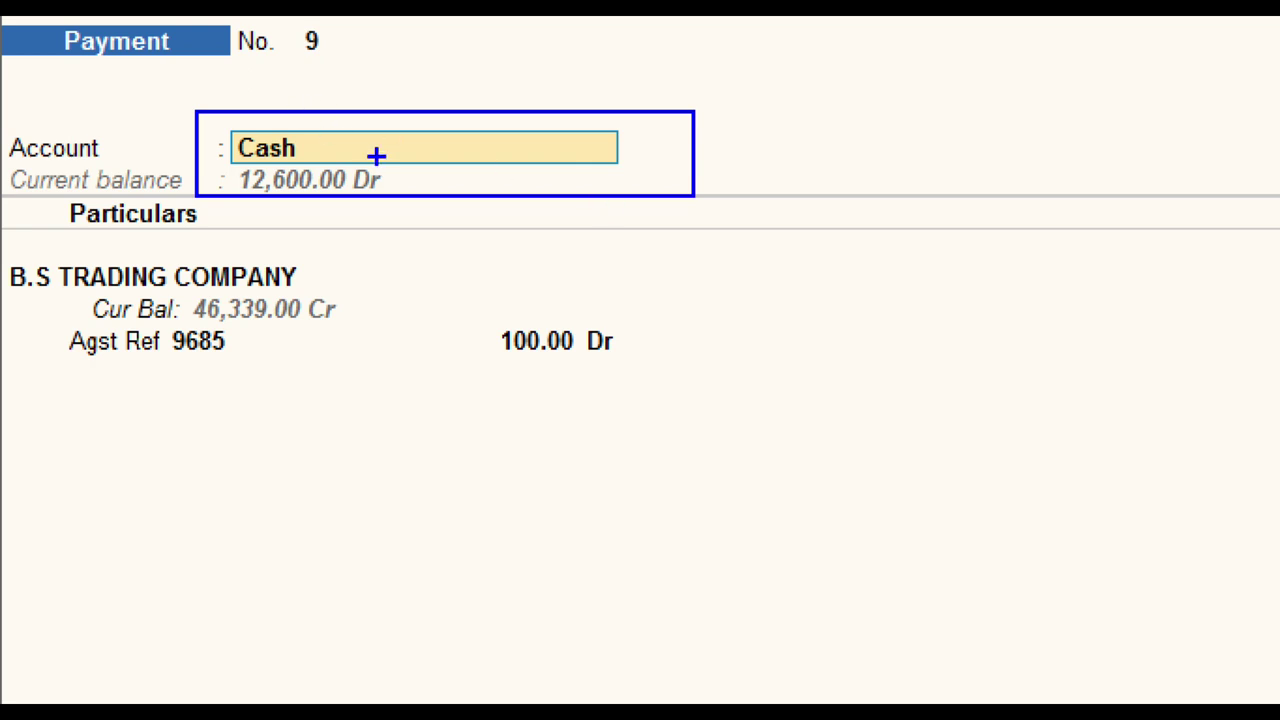
left_click_drag(357, 129, 520, 72)
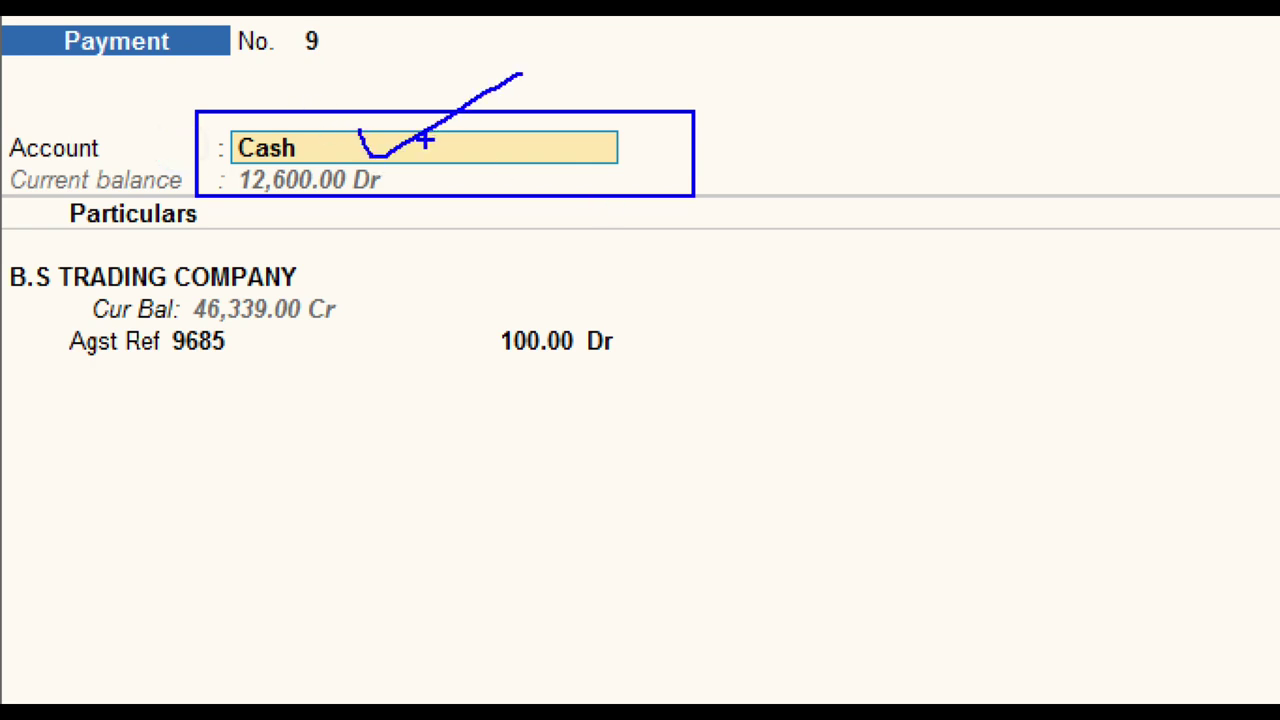
left_click_drag(432, 142, 584, 101)
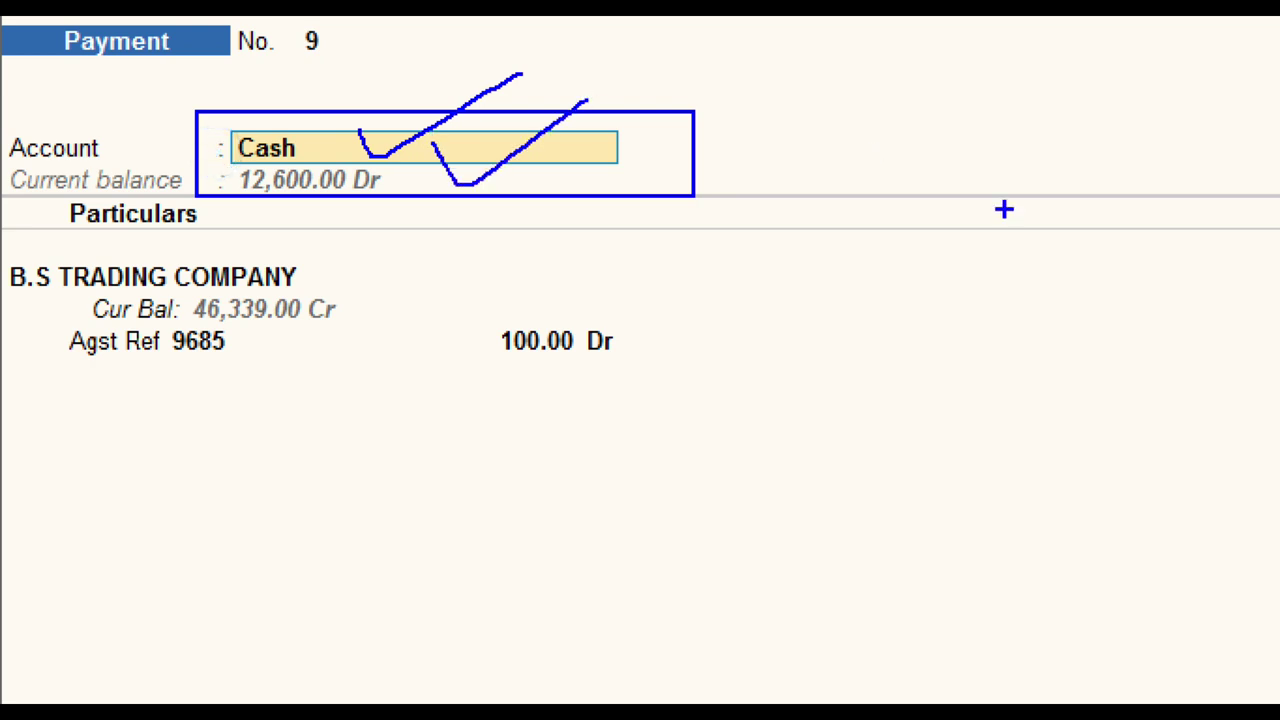
key("BackSpace")
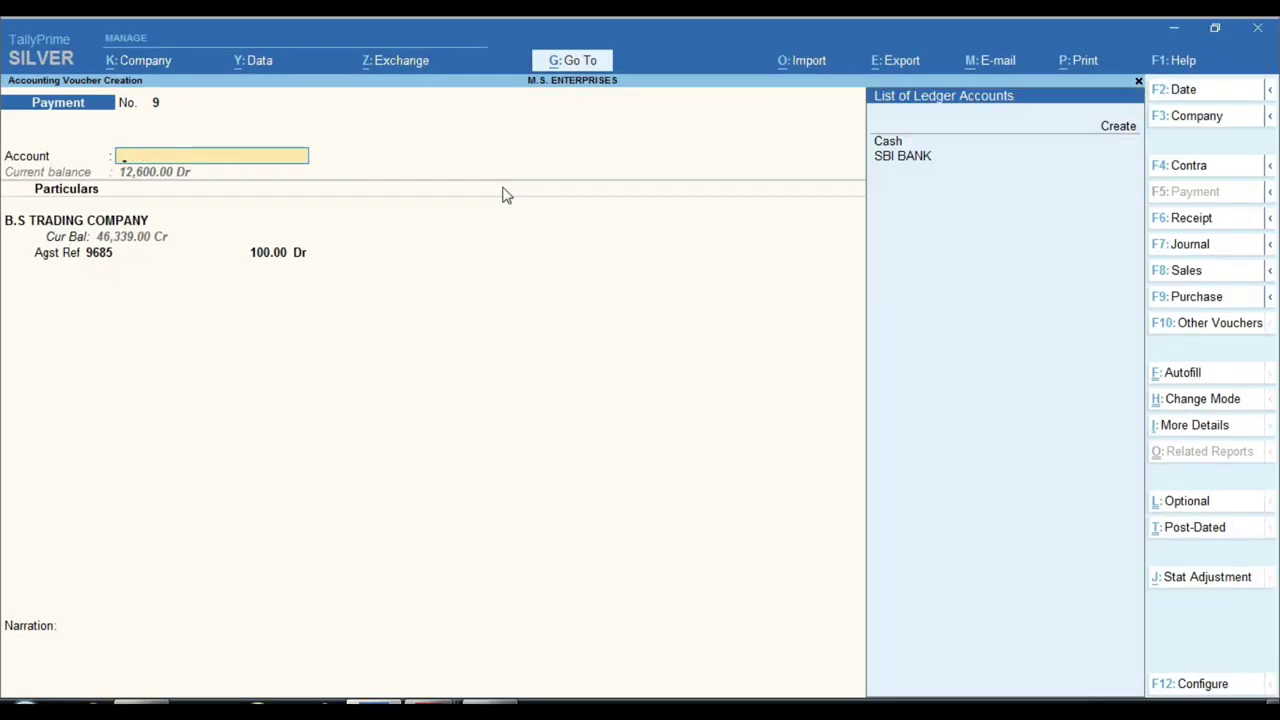
key("Down")
key("Down")
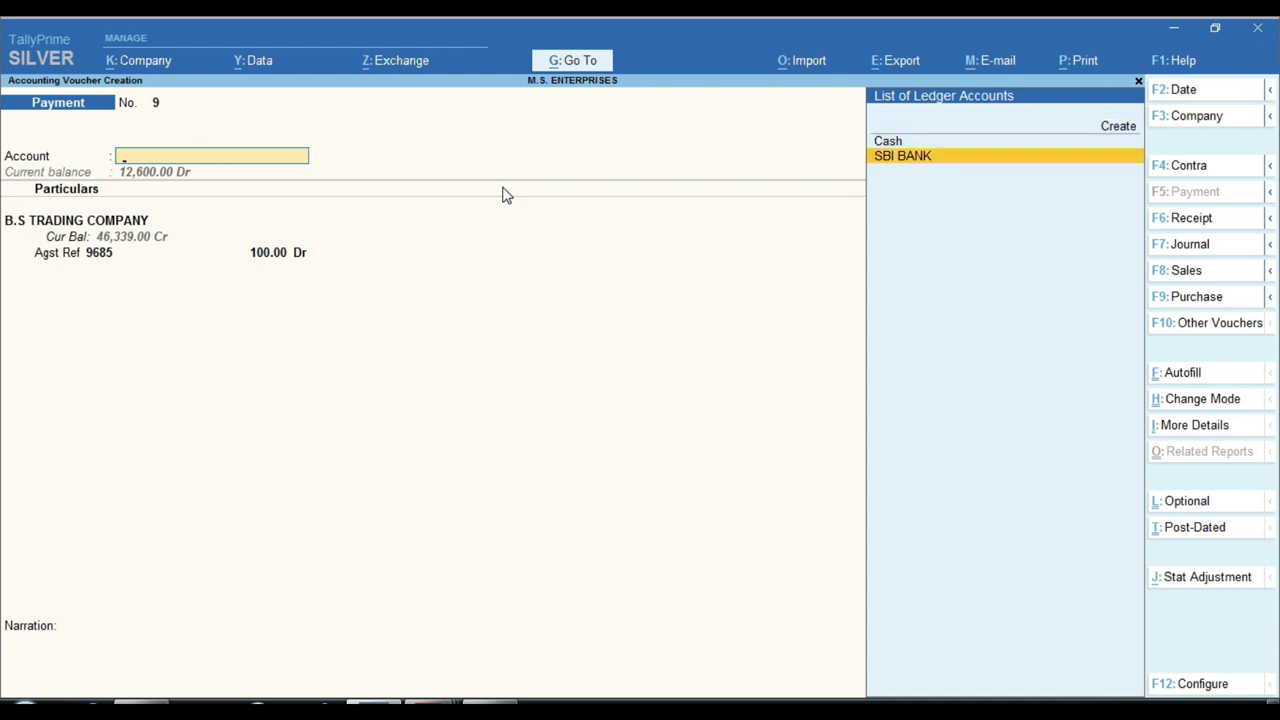
key("Up")
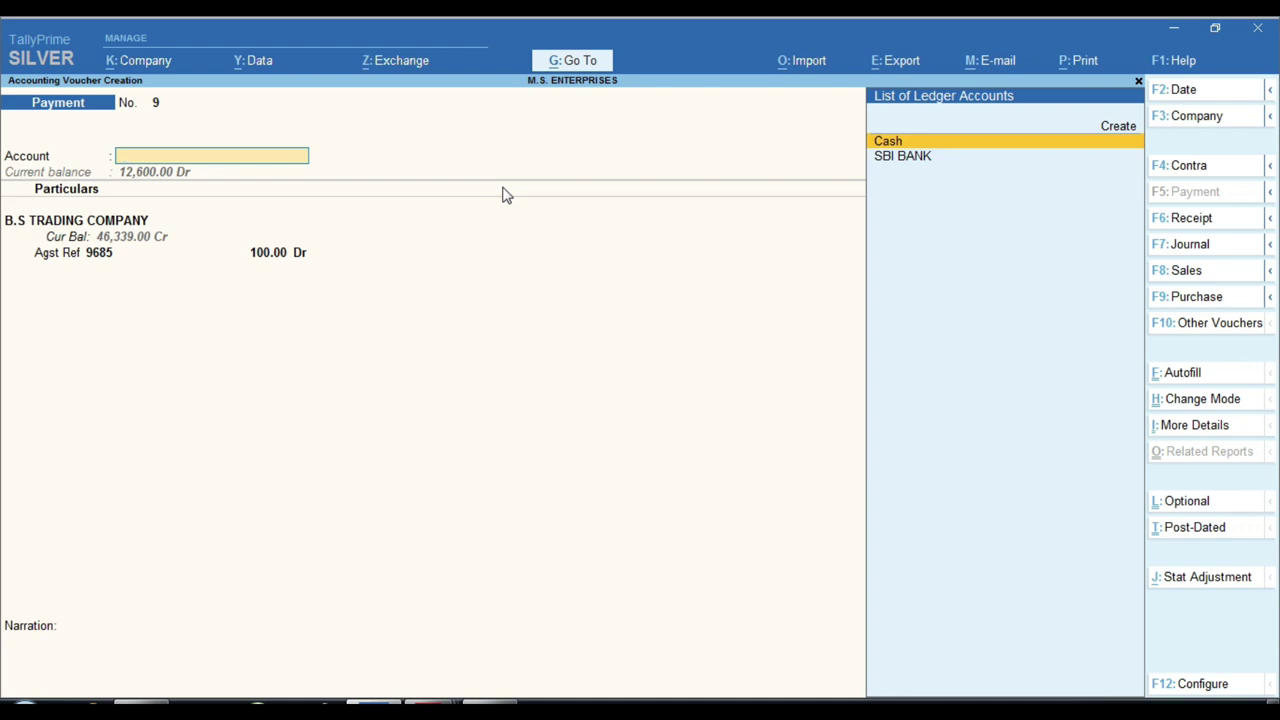
- Switch to a Receipt voucher in Double Entry mode and accept B.S TRADING COMPANY as the credit ledger
key("F6")
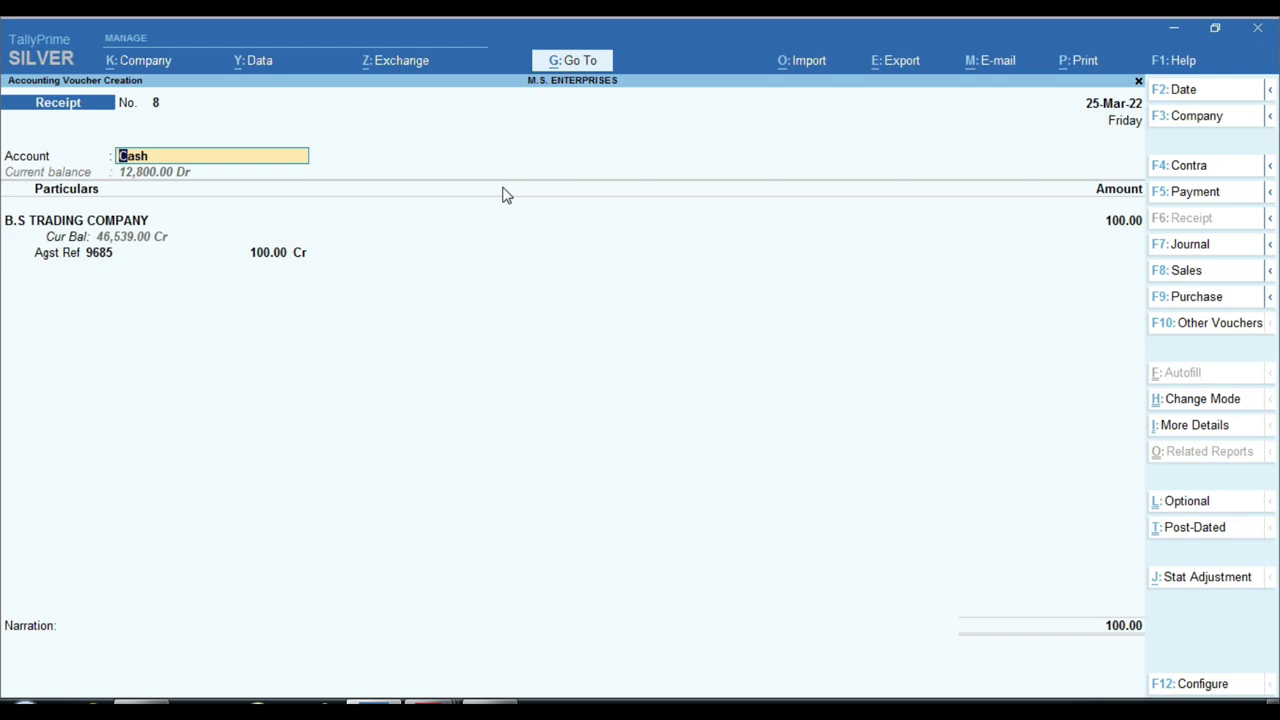
left_click(1228, 400)
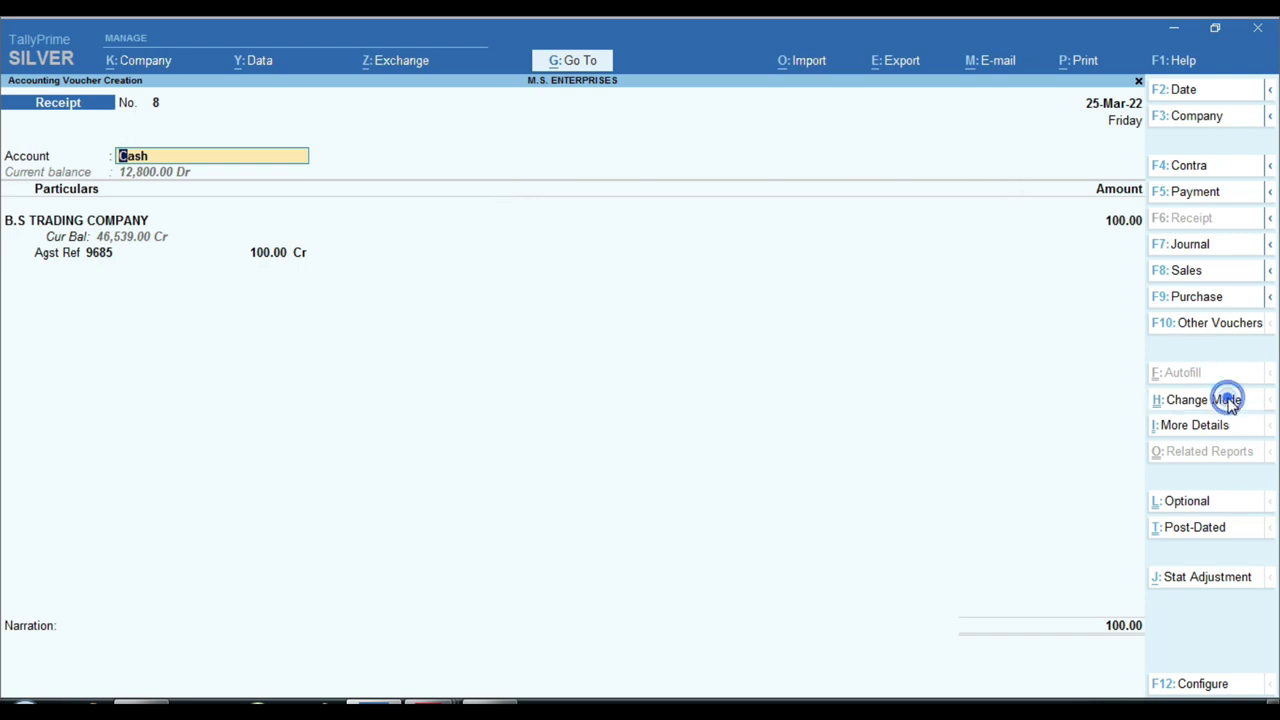
key("Up")
key("Return")
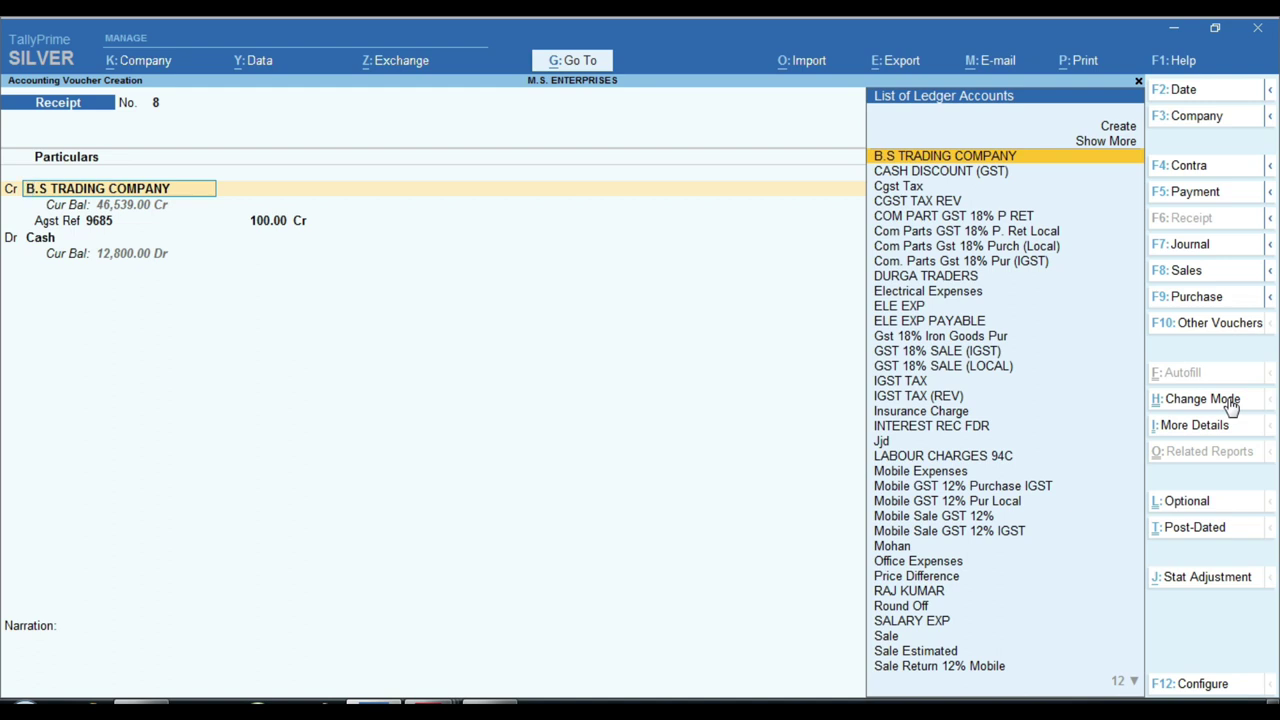
key("Return")
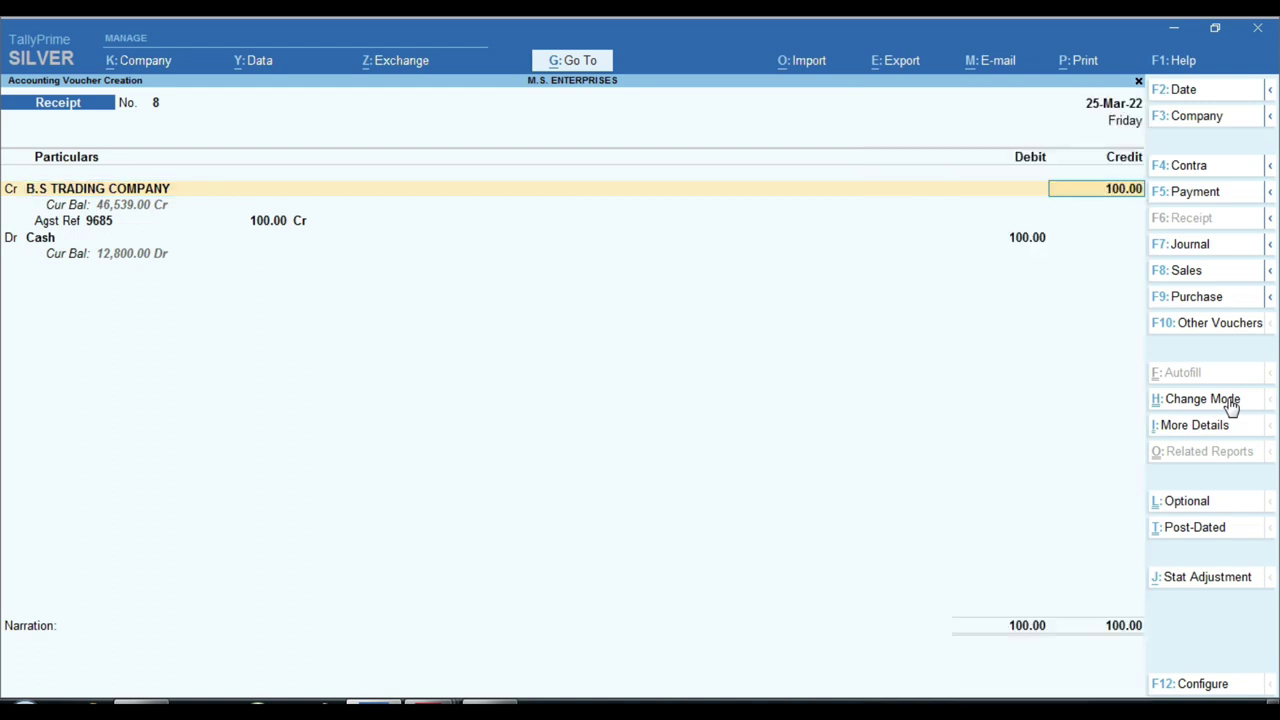
key("ctrl")
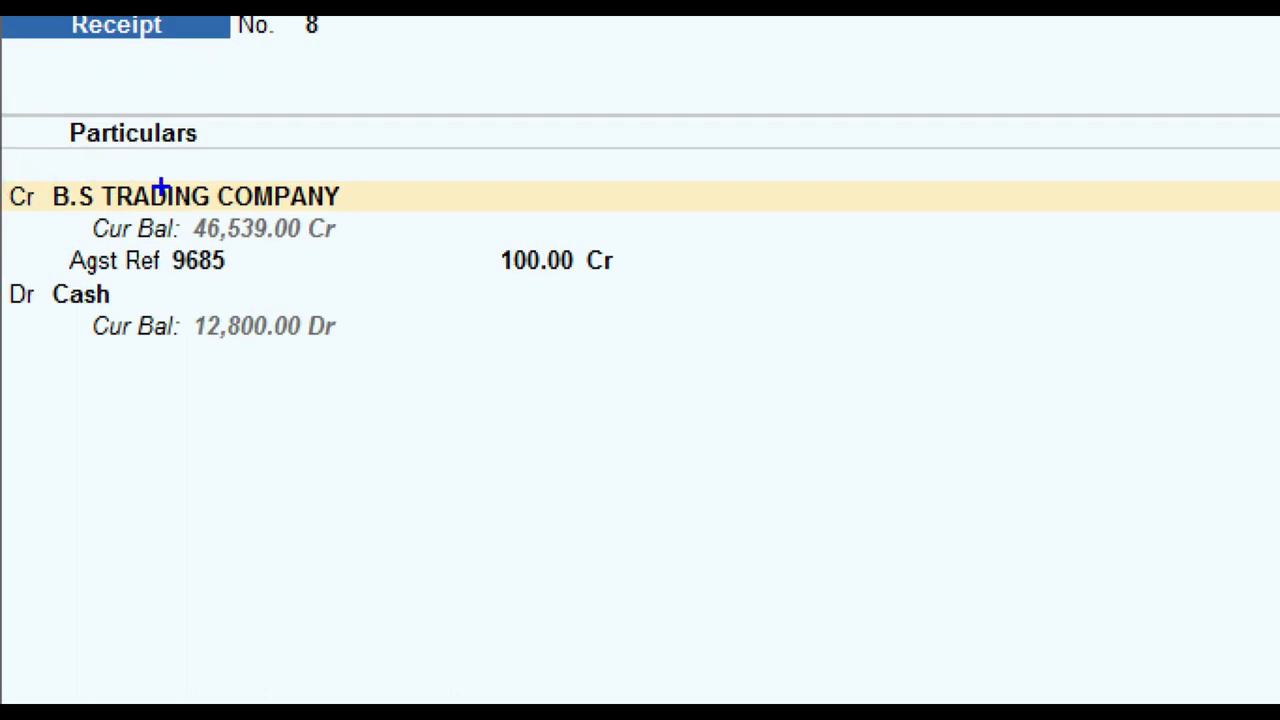
mouse_move(5, 180)
left_mouse_down()
mouse_move(63, 210)
mouse_move(5, 165)
left_mouse_up()
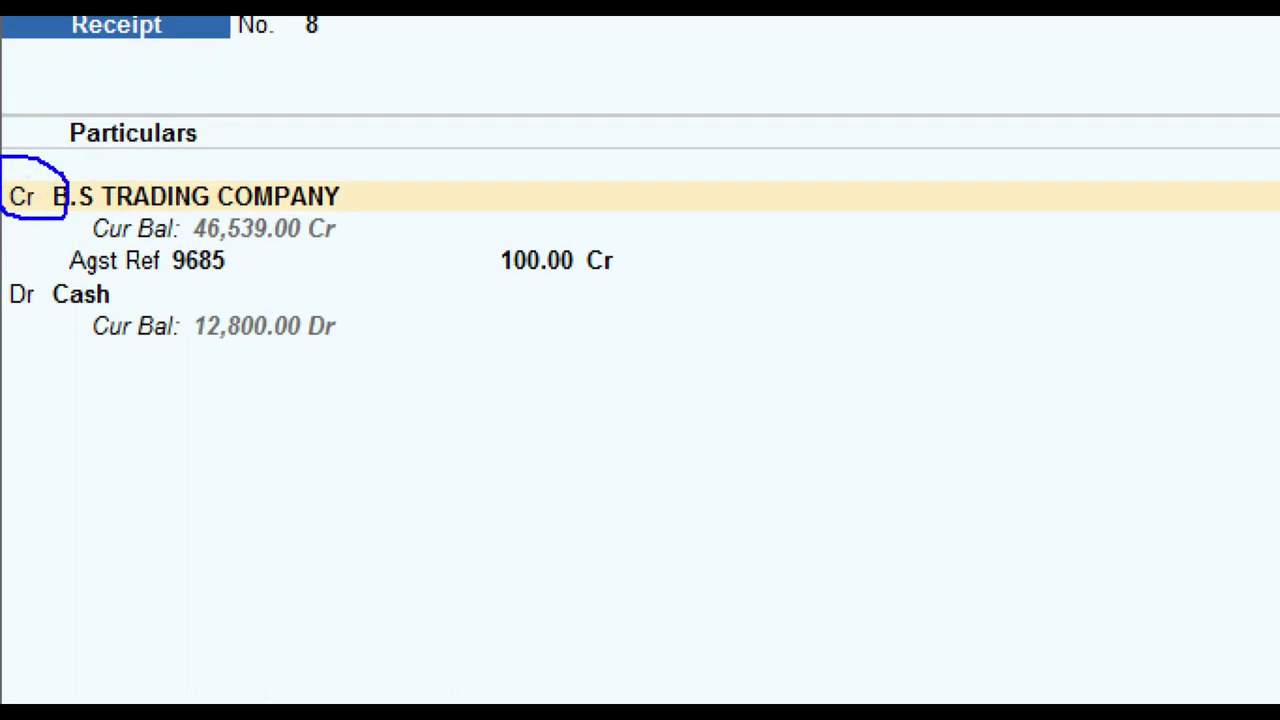
- Change the Receipt voucher's mode to Single Entry and bring up the ledger choices for its Account field
mouse_move(9, 270)
left_mouse_down()
mouse_move(35, 325)
mouse_move(5, 285)
mouse_move(55, 332)
left_mouse_up()
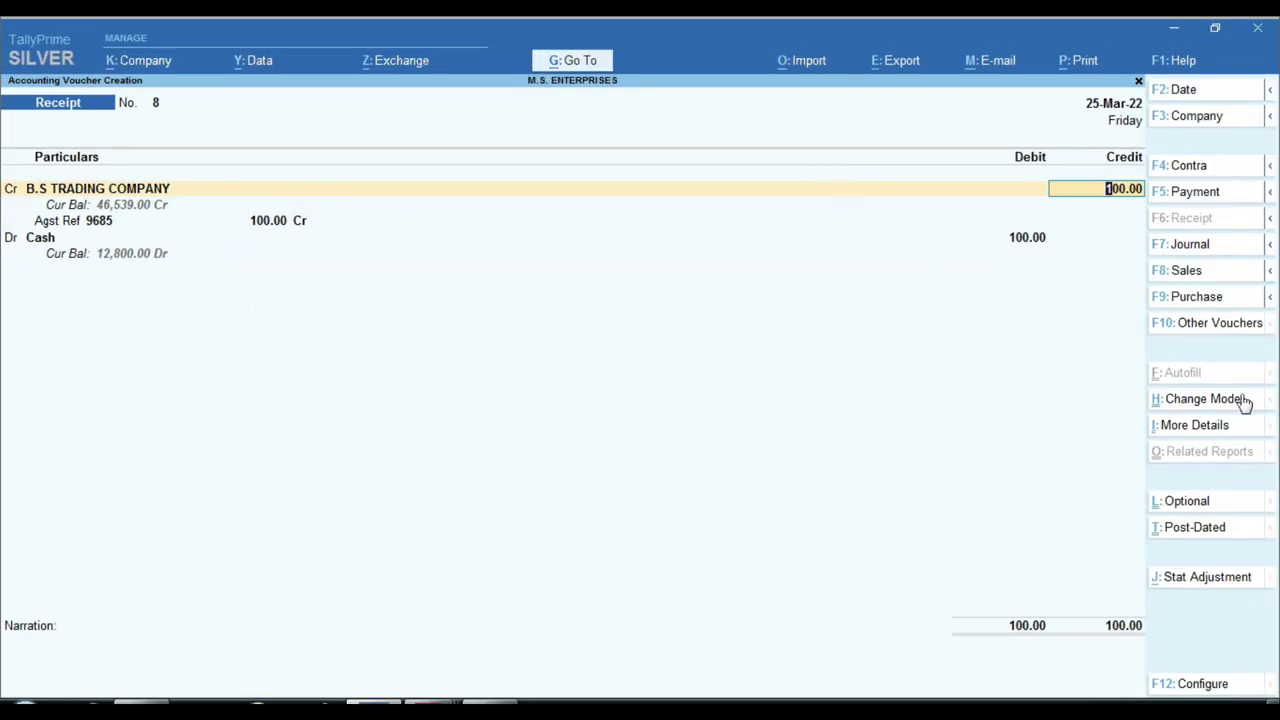
left_click(1244, 399)
key("Down")
key("Return")
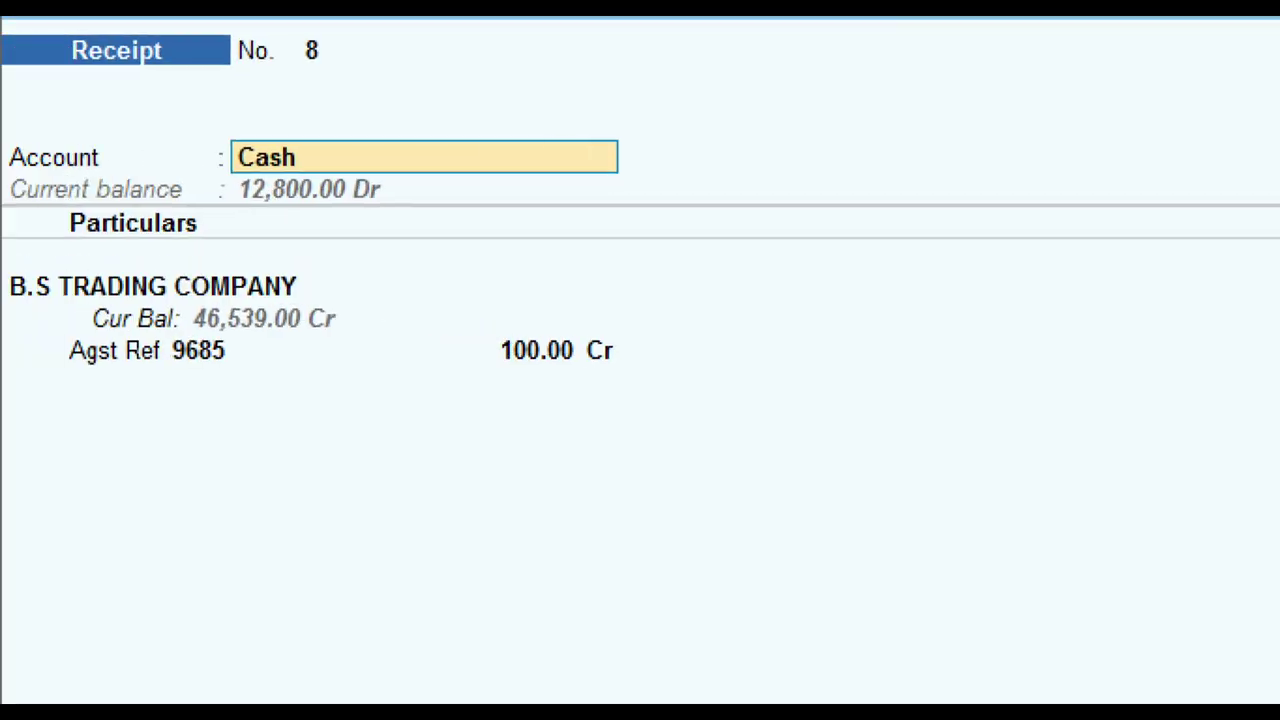
mouse_move(193, 126)
left_mouse_down()
mouse_move(503, 214)
mouse_move(678, 202)
left_mouse_up()
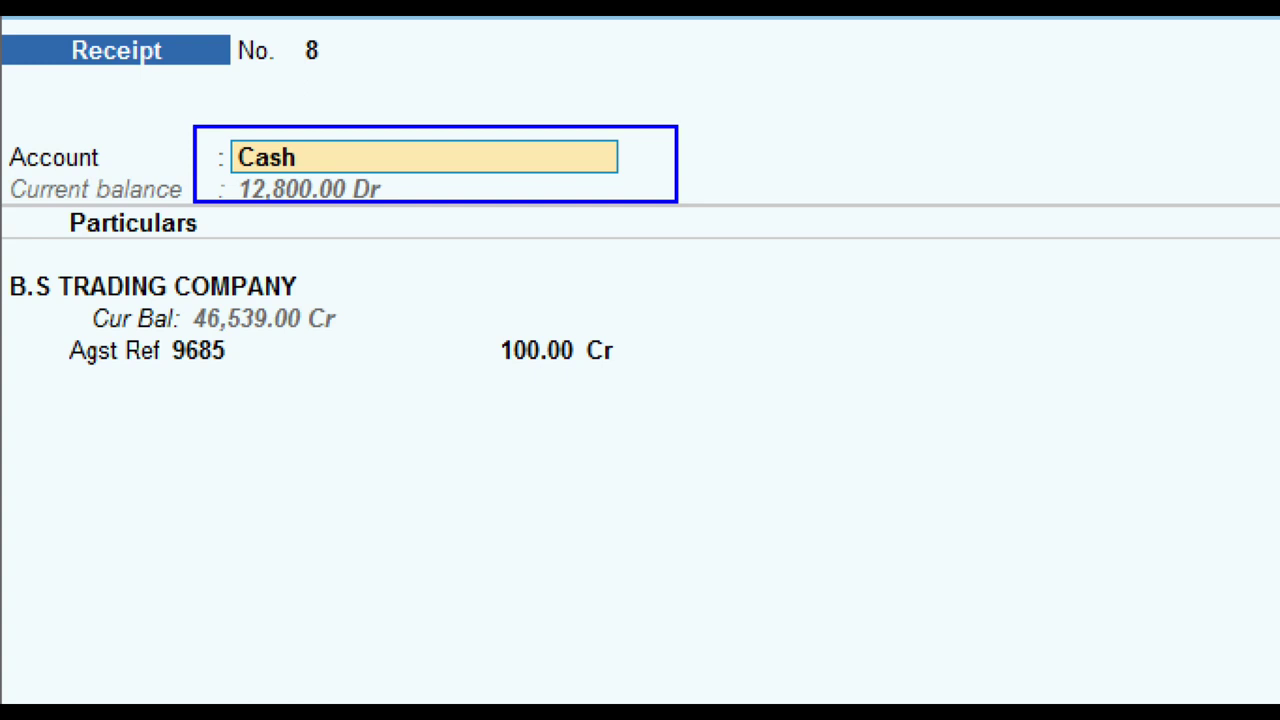
key("BackSpace")
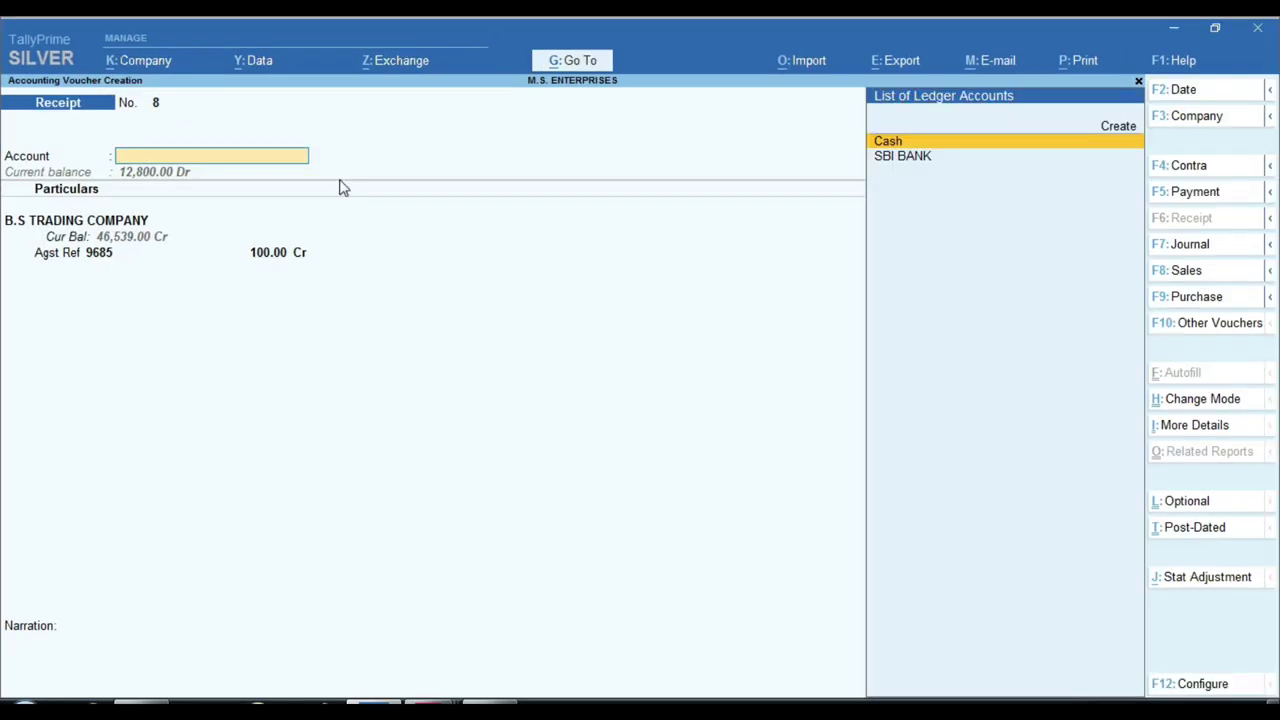
- Switch to a Journal voucher and check whether its mode can be changed
key("F7")
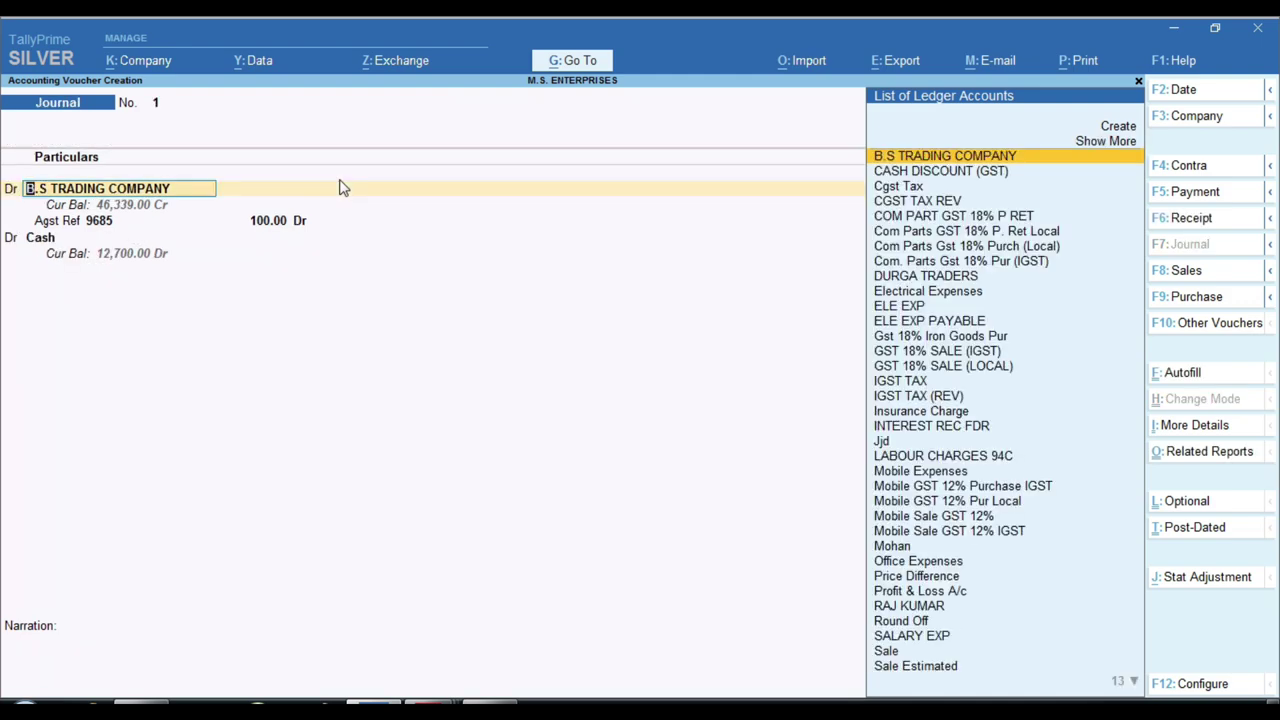
key("ctrl")
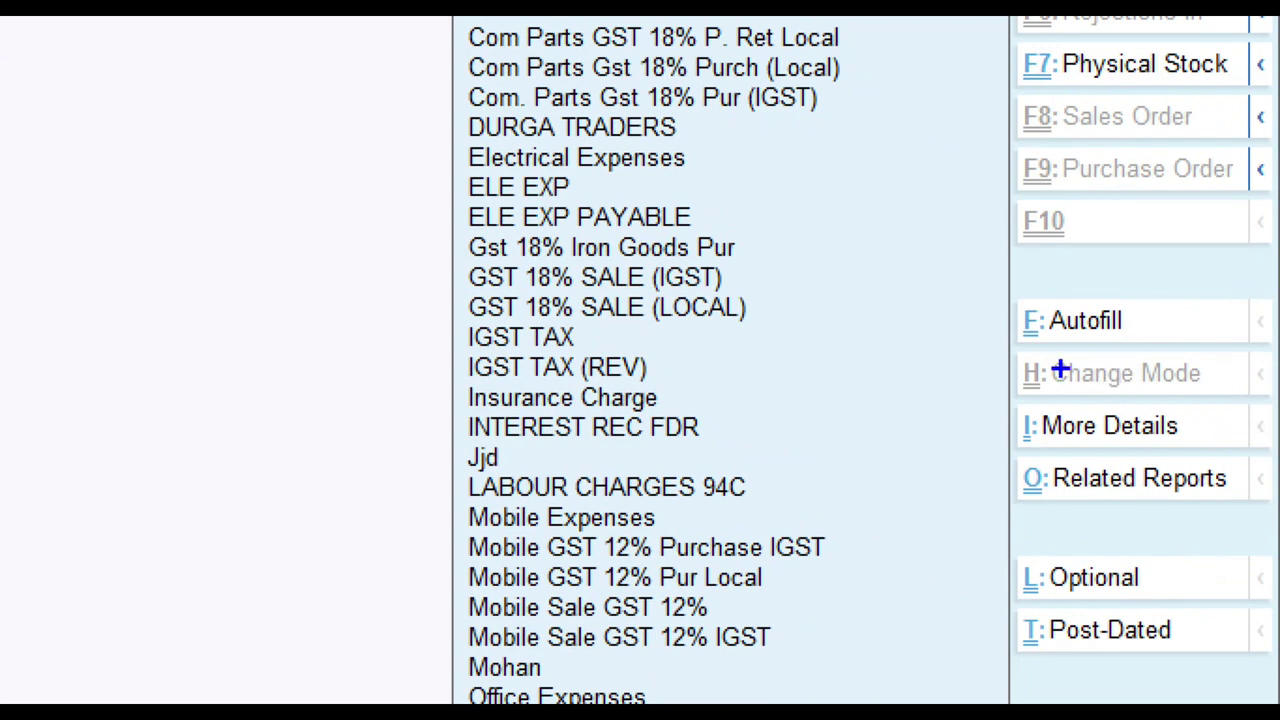
left_click_drag(992, 348, 1263, 386)
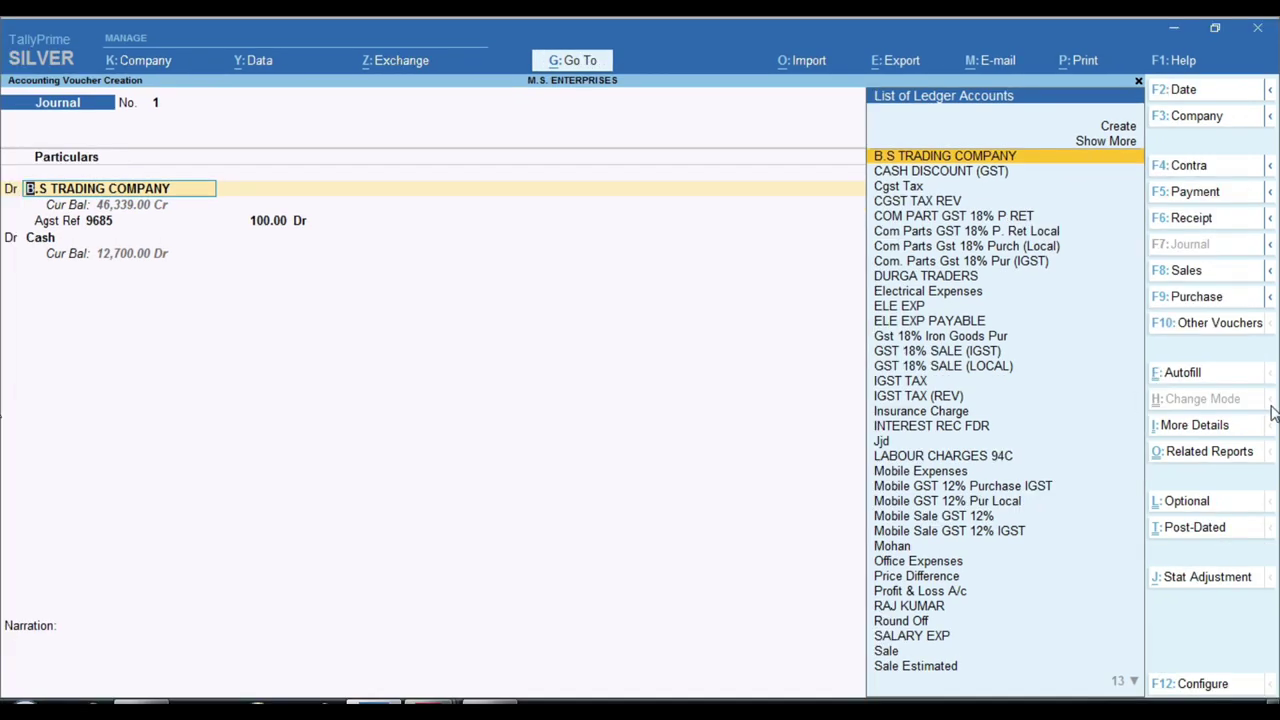
- Switch to a Sales voucher and change its mode to Item Invoice
key("F8")
key("Return")
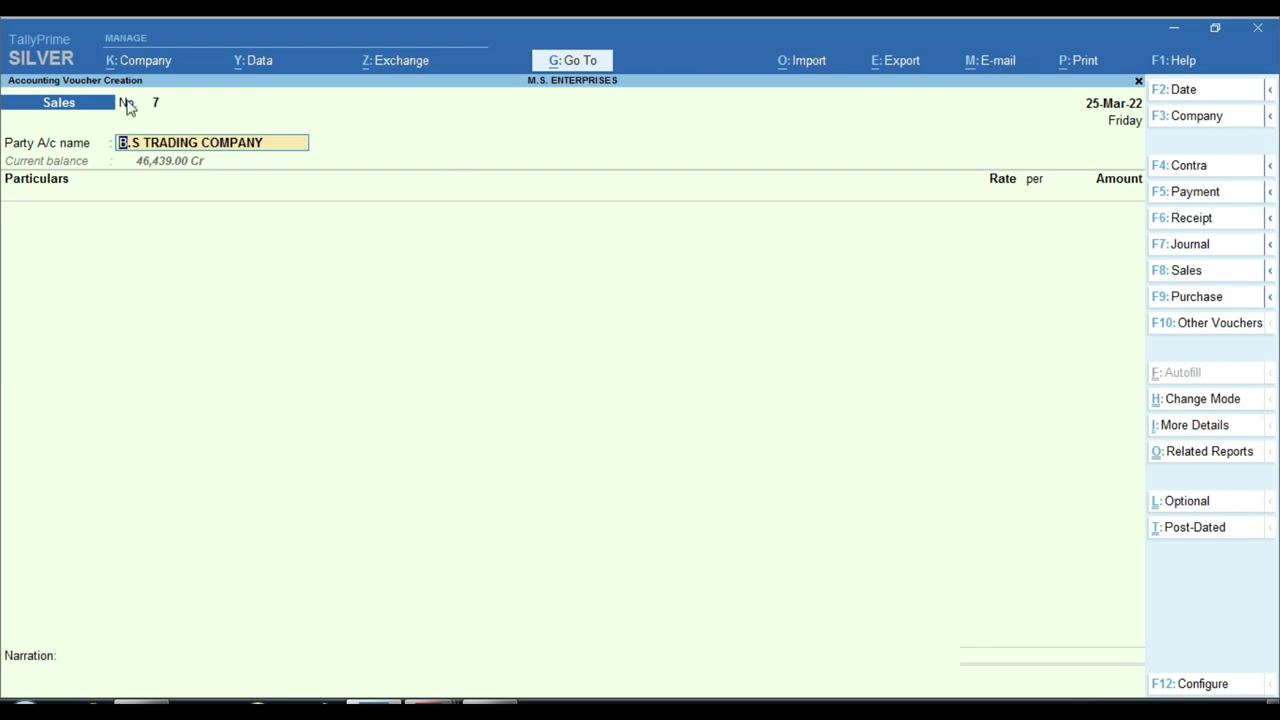
key("ctrl")
key("ctrl")
left_click(1241, 408)
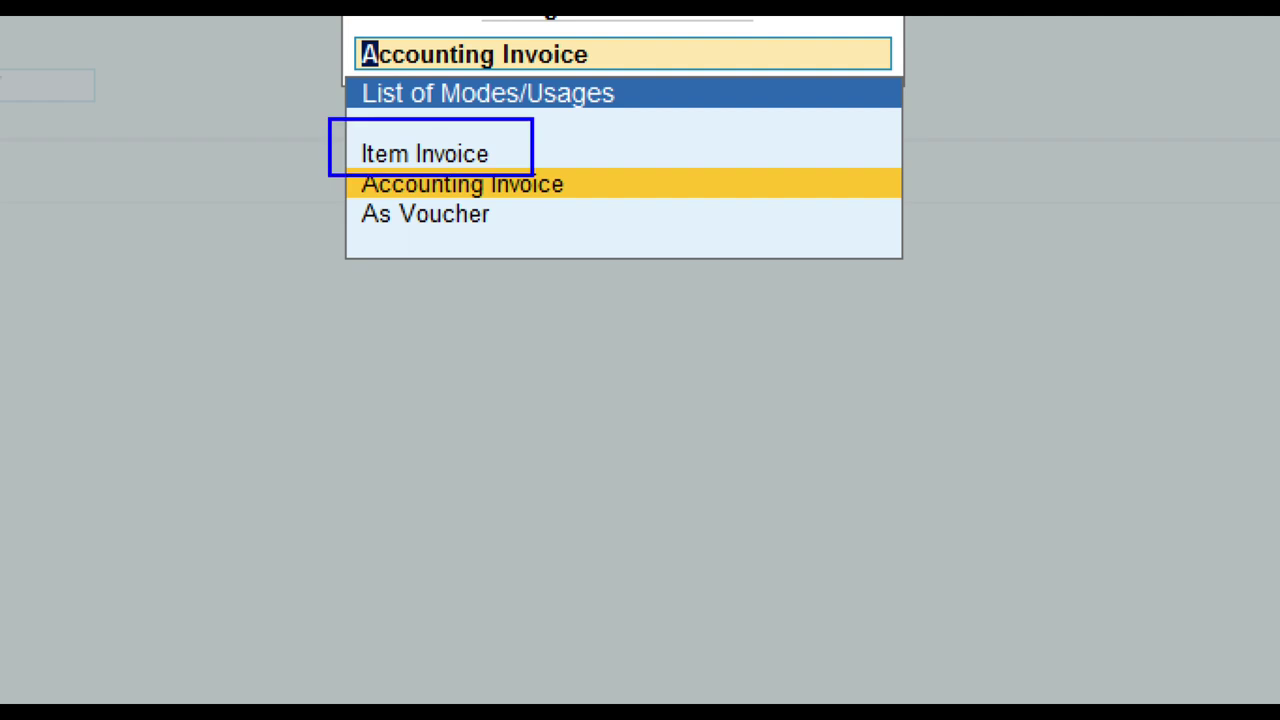
key("Up")
key("Return")
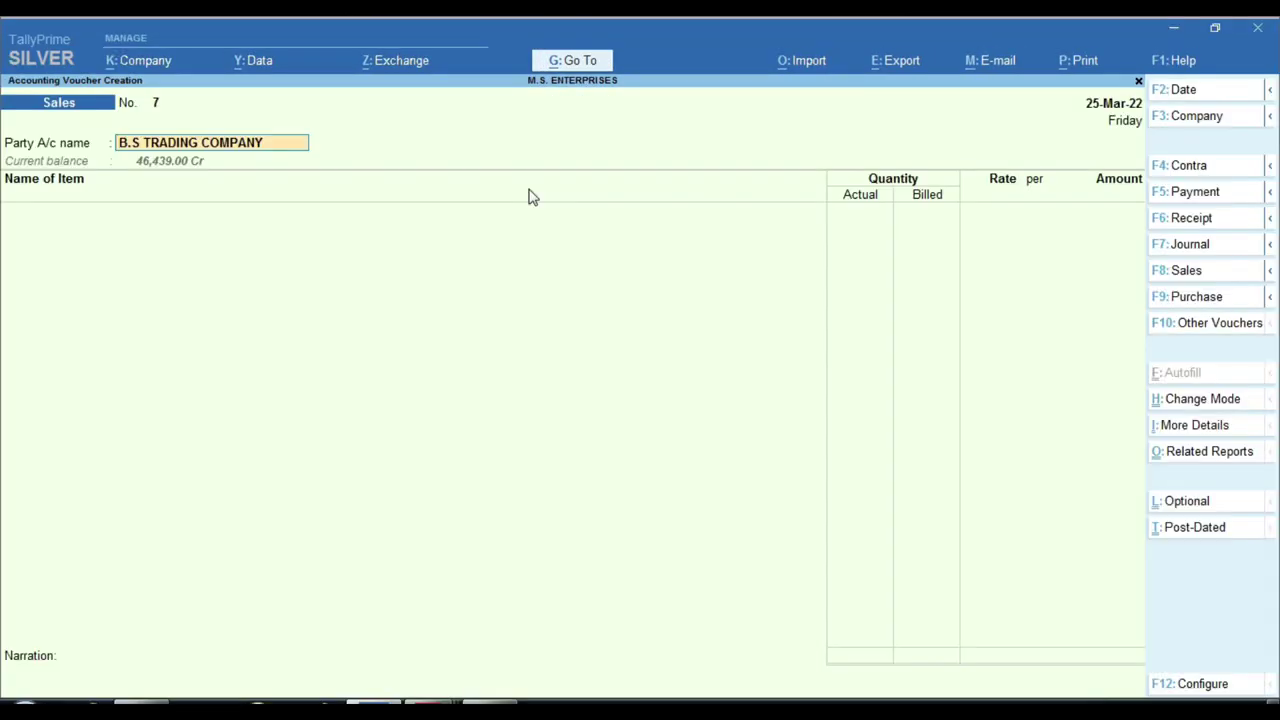
- Change the Sales voucher's mode to Accounting Invoice
key("ctrl")
left_click(1224, 401)
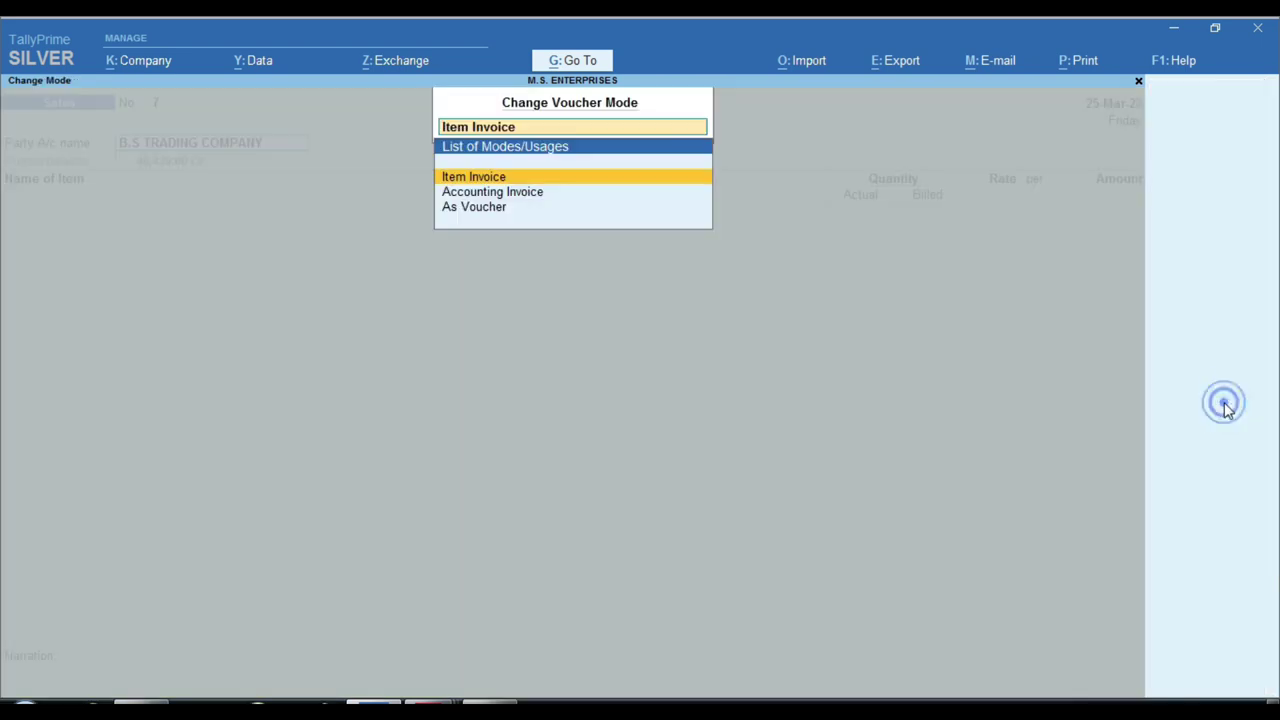
key("Down")
key("Return")
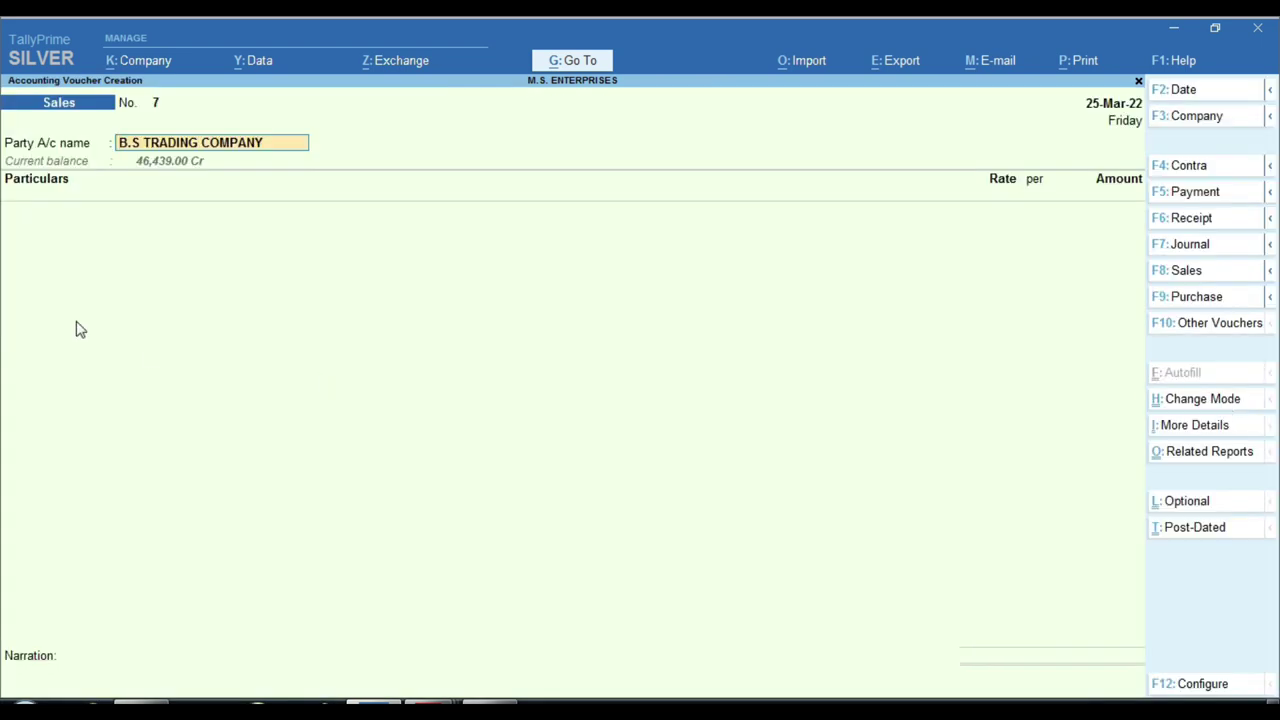
- Change the Sales voucher's mode to As Voucher and examine its debit and credit lines
key("ctrl")
left_click(1224, 402)
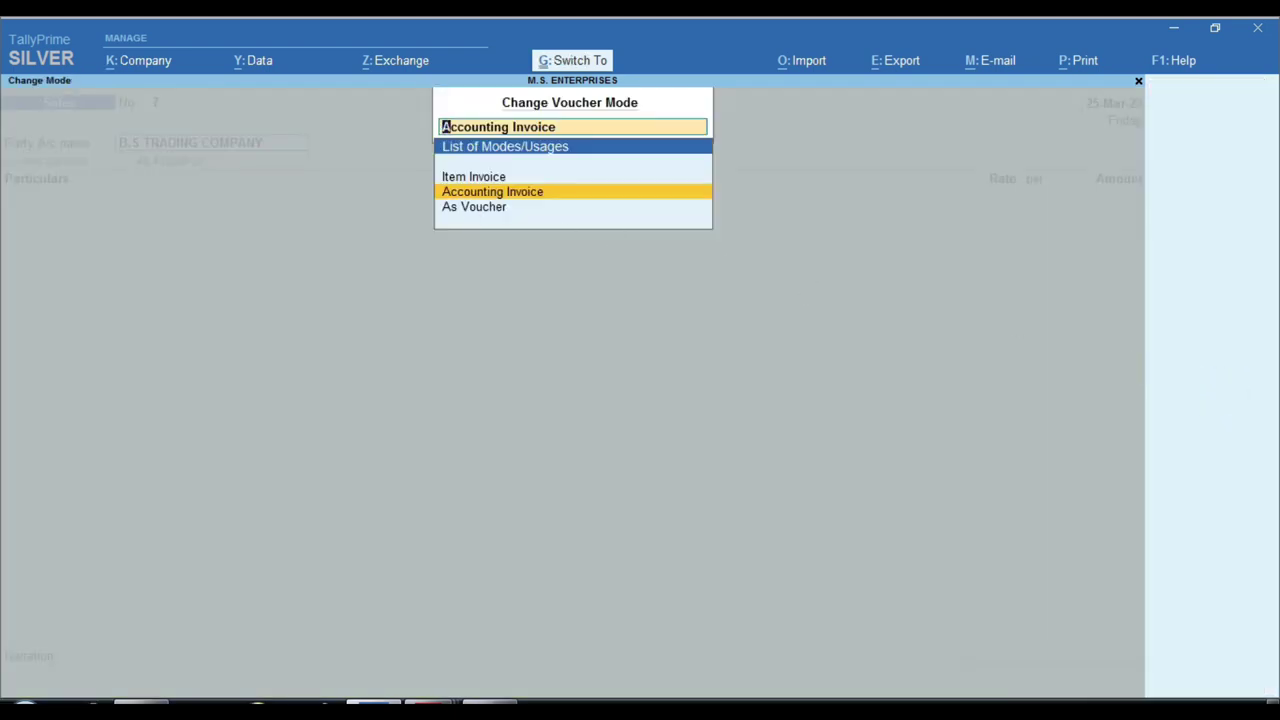
key("Down")
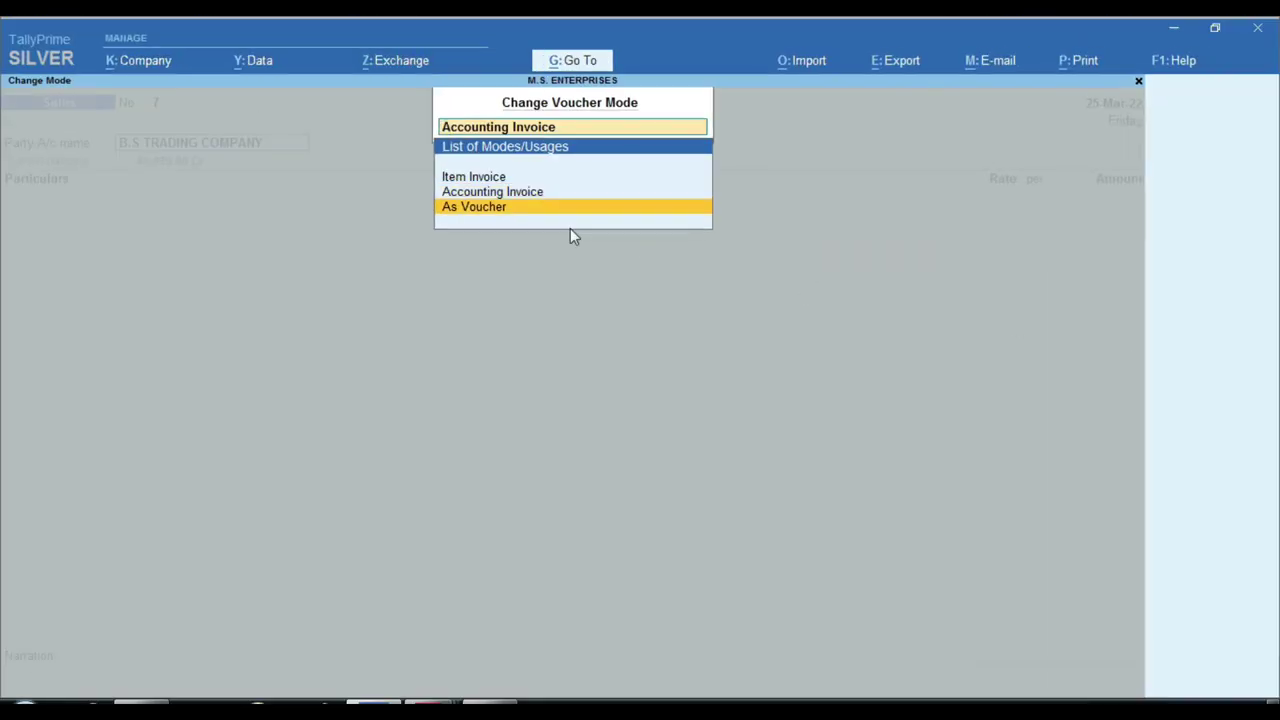
key("Return")
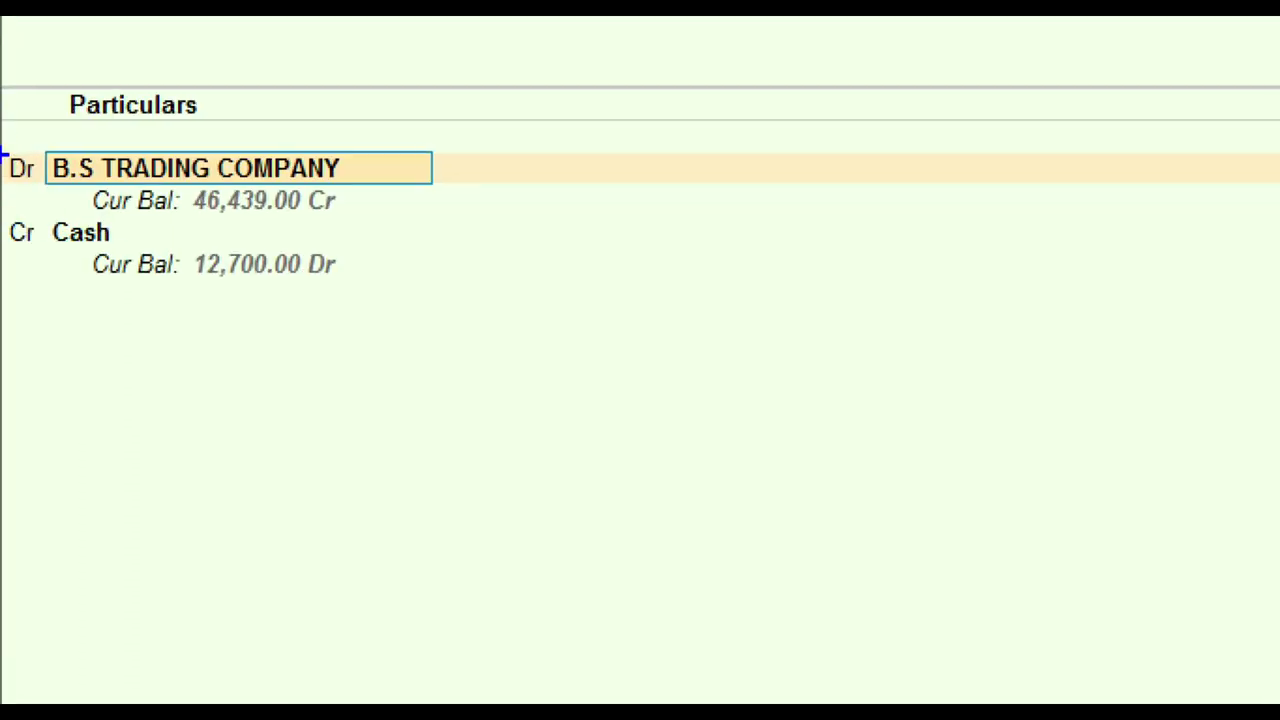
mouse_move(2, 155)
left_mouse_down()
mouse_move(40, 192)
mouse_move(2, 155)
left_mouse_up()
mouse_move(20, 208)
left_mouse_down()
mouse_move(2, 220)
mouse_move(20, 210)
left_mouse_up()
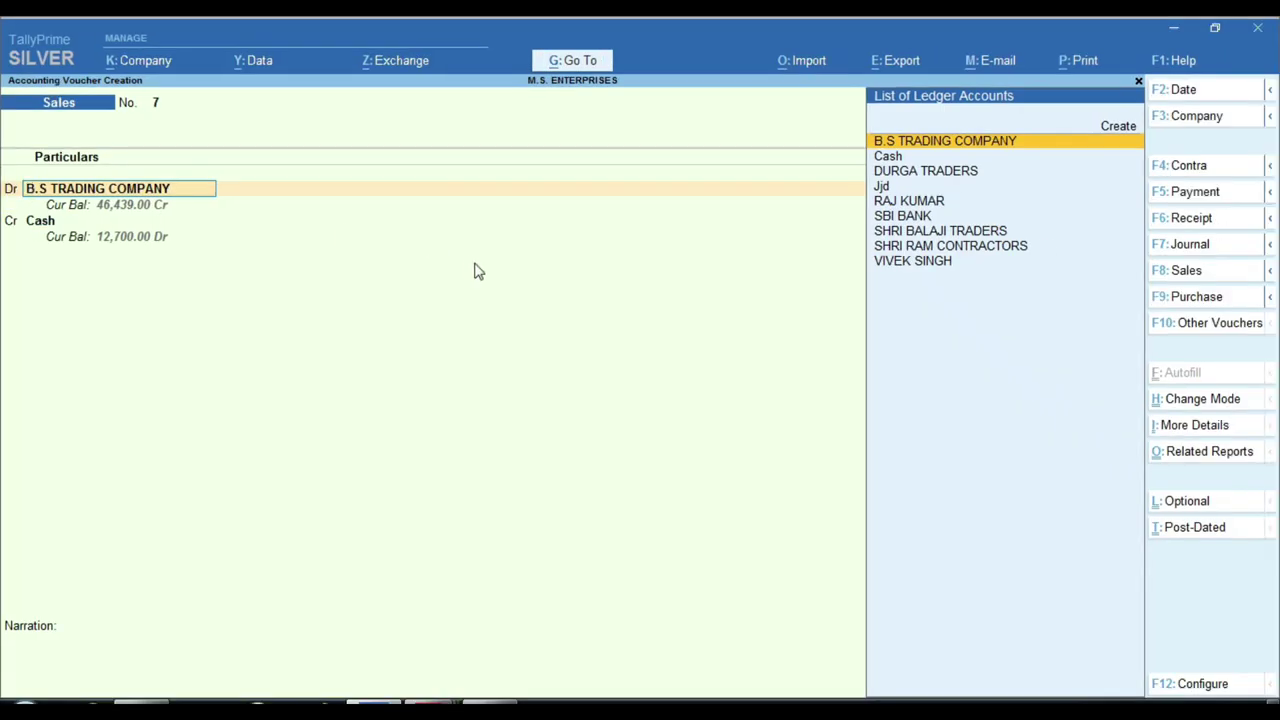
- Debit B.S TRADING COMPANY with 100 in the Sales voucher and set the bill adjustment method to On Account
key("Return")
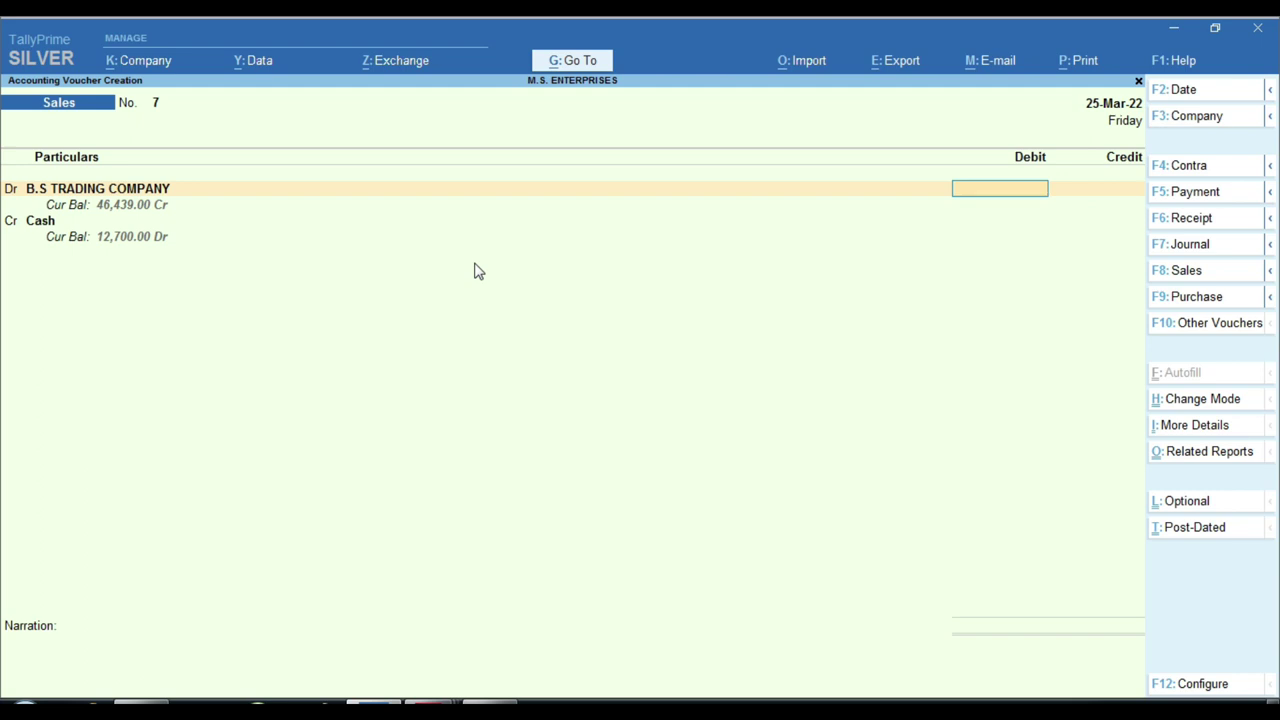
type("100")
key("Return")
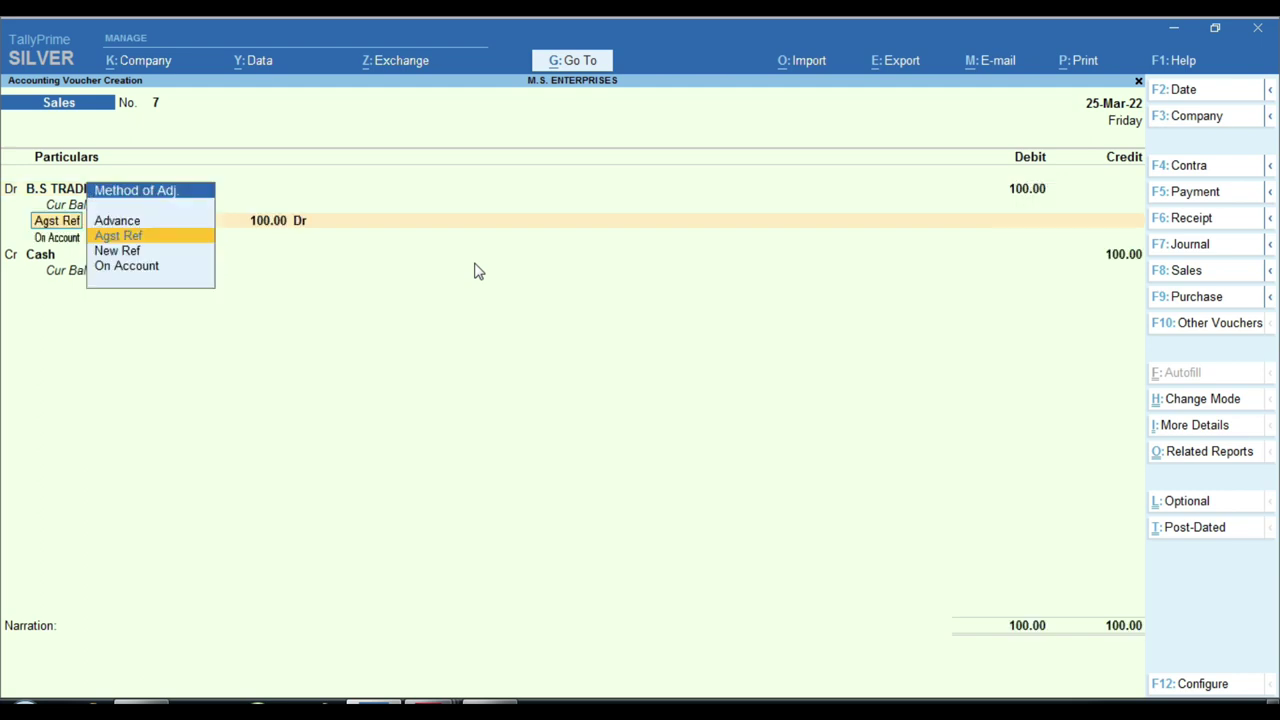
key("Return")
key("BackSpace")
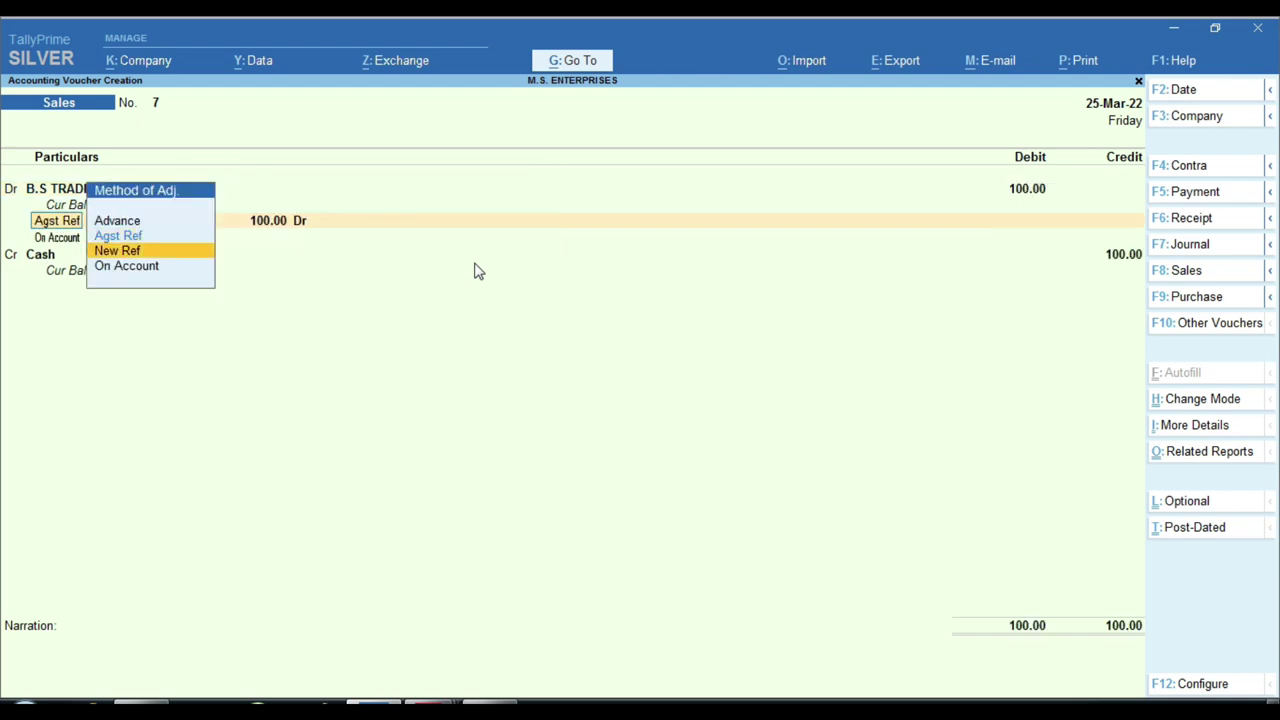
key("Down")
key("Return")
key("Return")
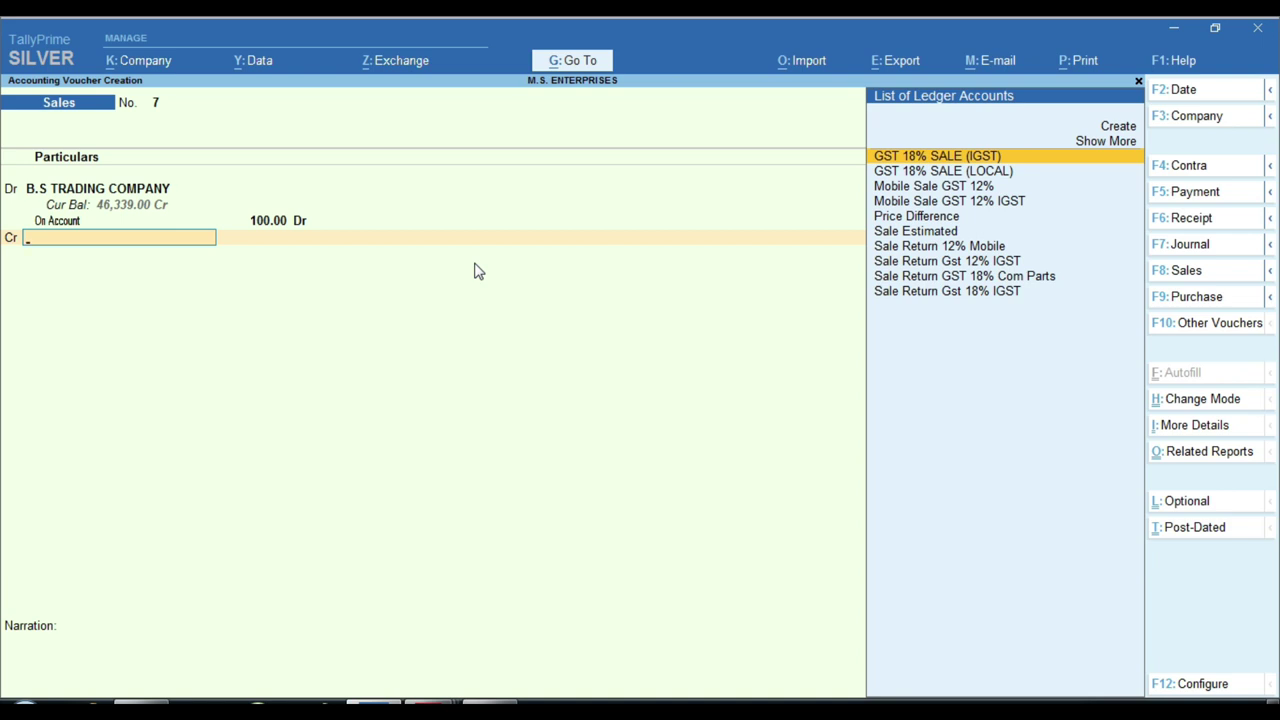
- Credit the Mobile Sale GST 12% ledger with 100.00, leaving its inventory allocations empty
key("Down")
key("Down")
key("Return")
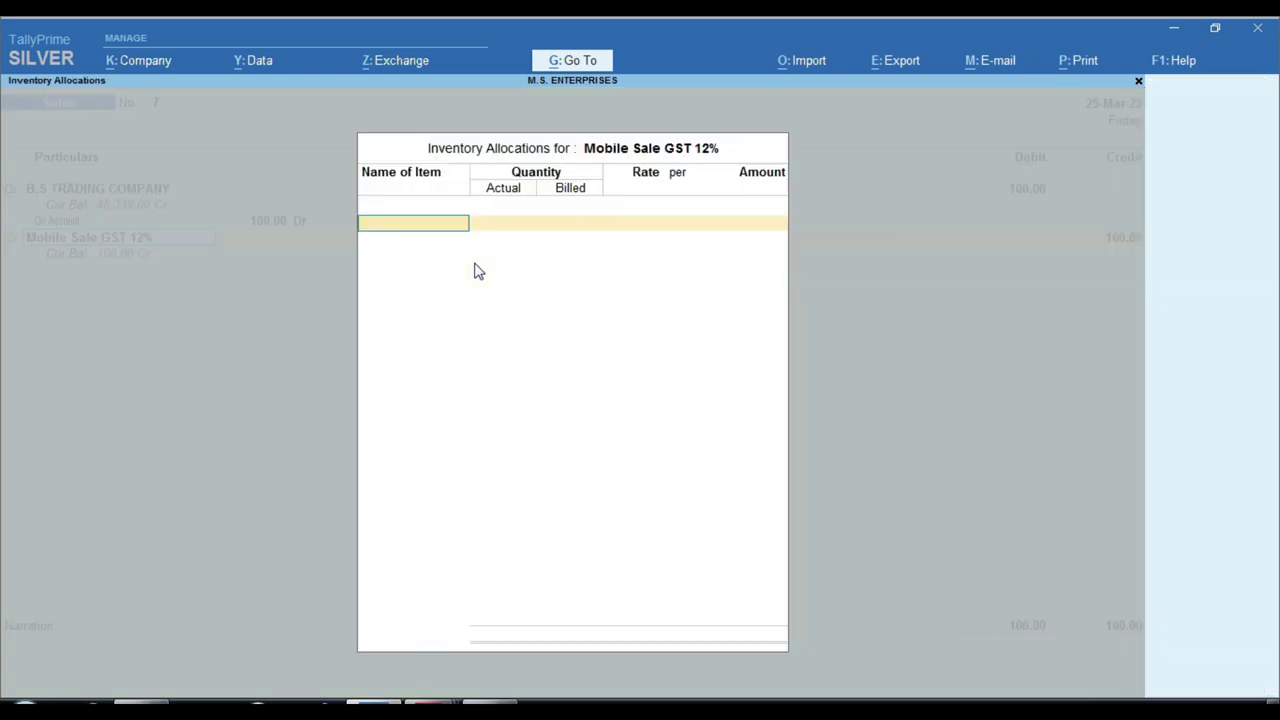
key("Return")
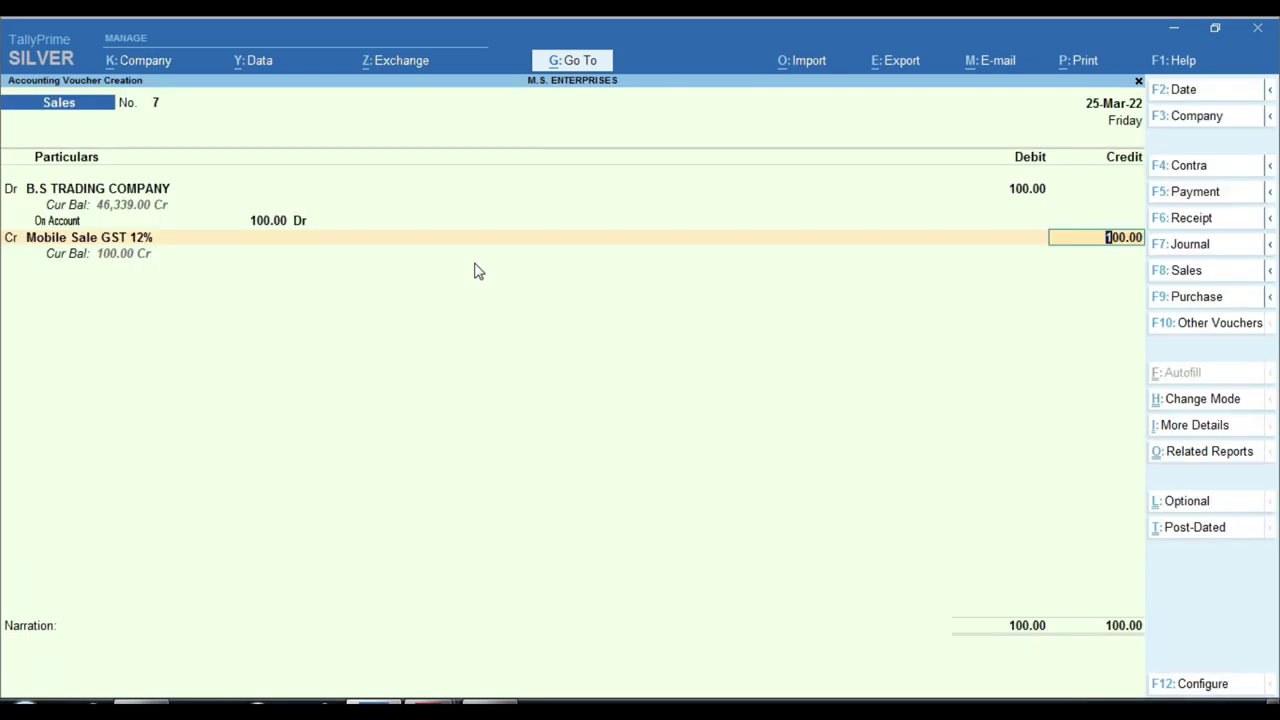
key("Return")
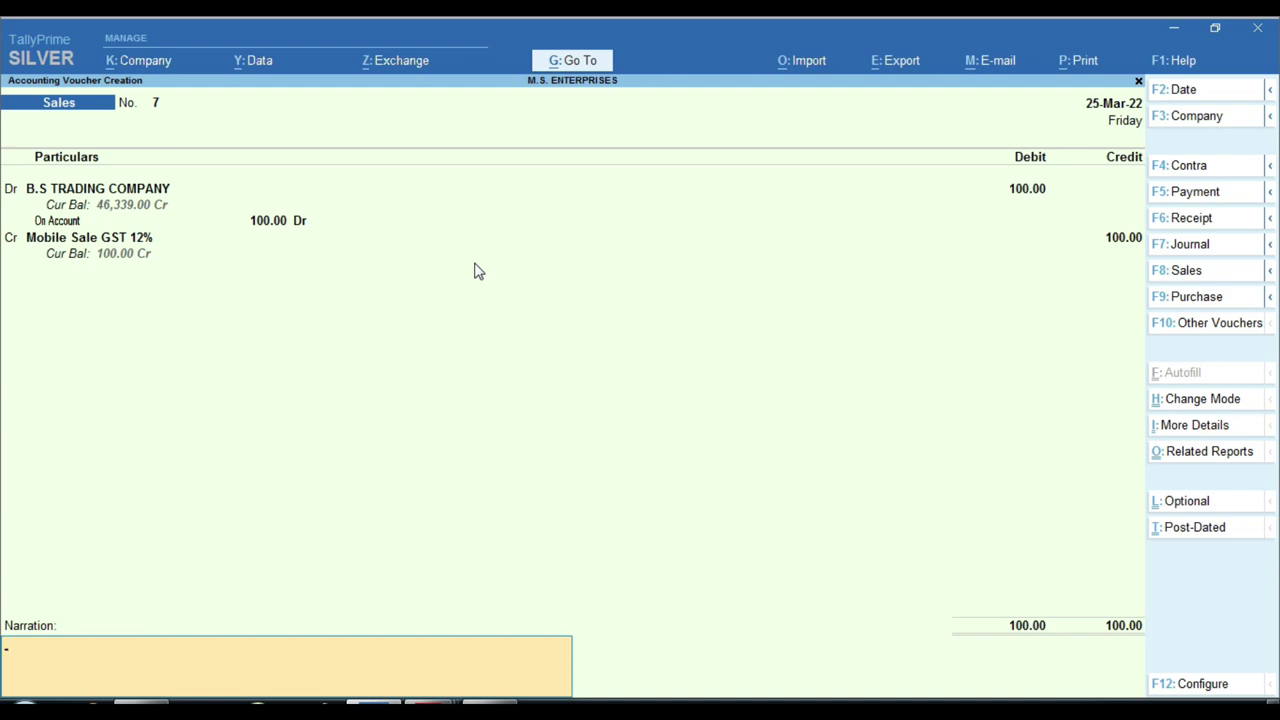
- Switch to a Purchase voucher and change its mode to As Voucher
key("F9")
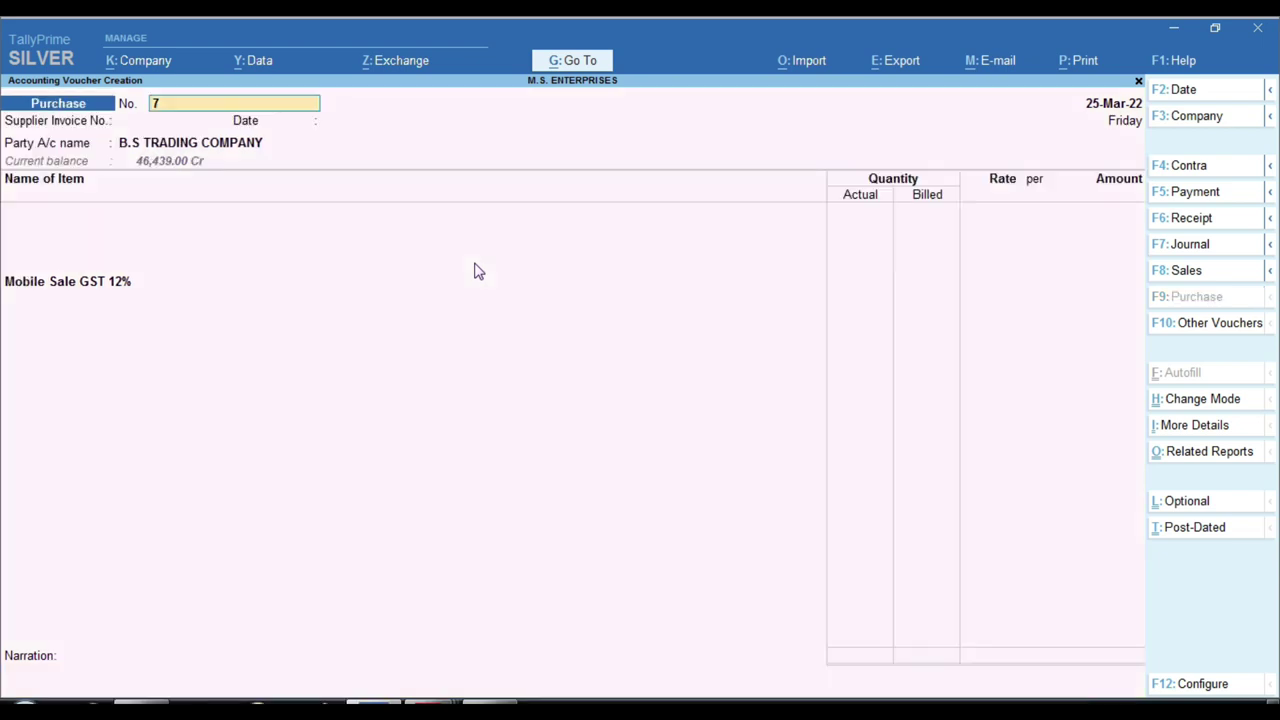
left_click(1215, 400)
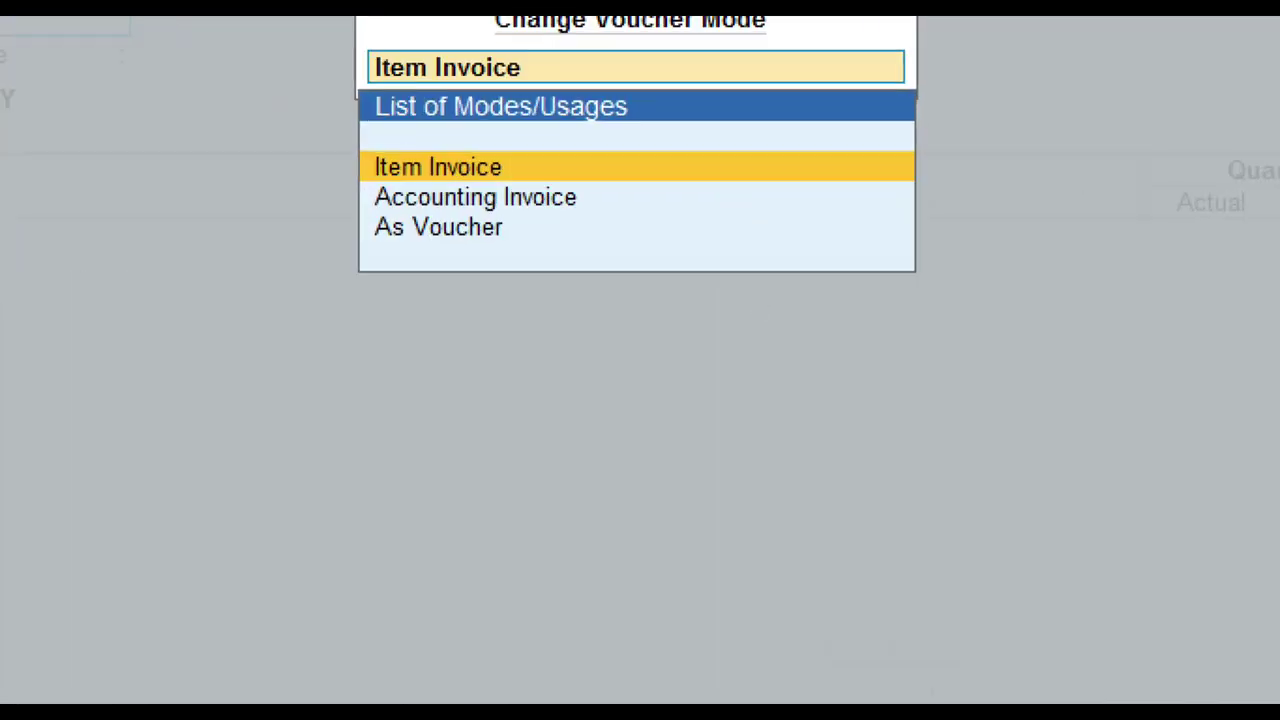
left_click_drag(342, 134, 543, 186)
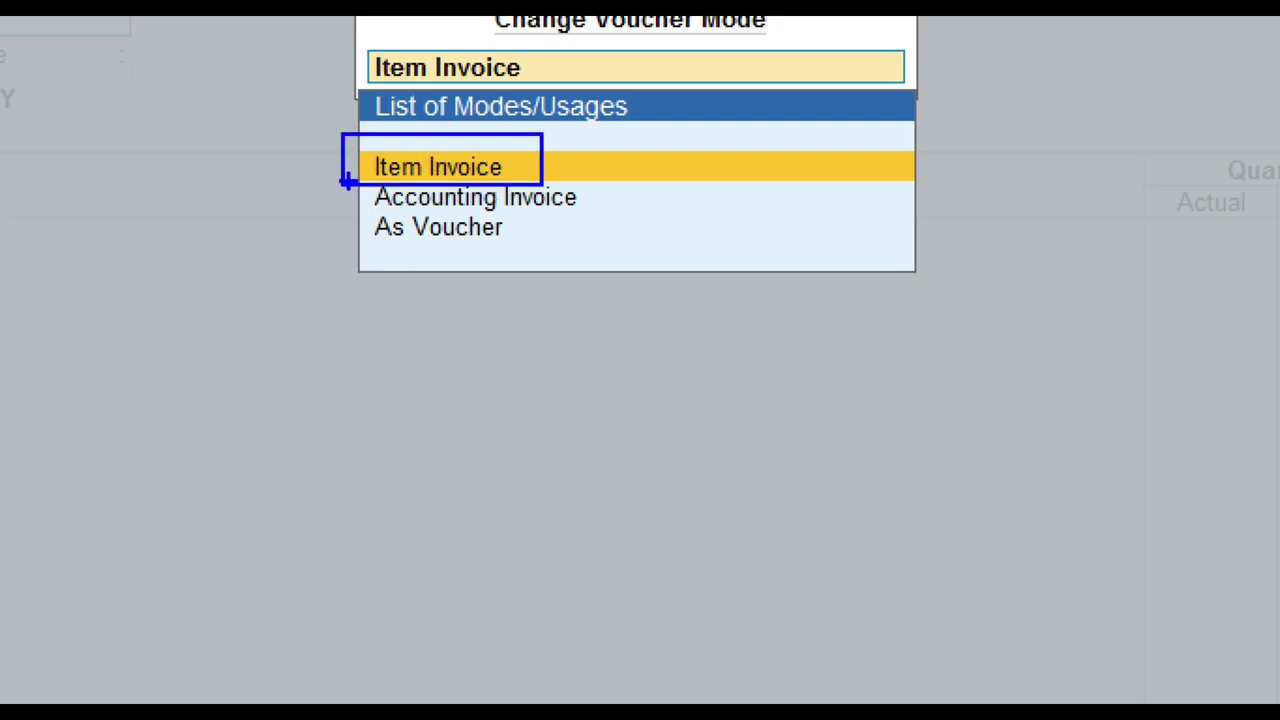
mouse_move(346, 180)
left_mouse_down()
mouse_move(389, 198)
mouse_move(600, 218)
left_mouse_up()
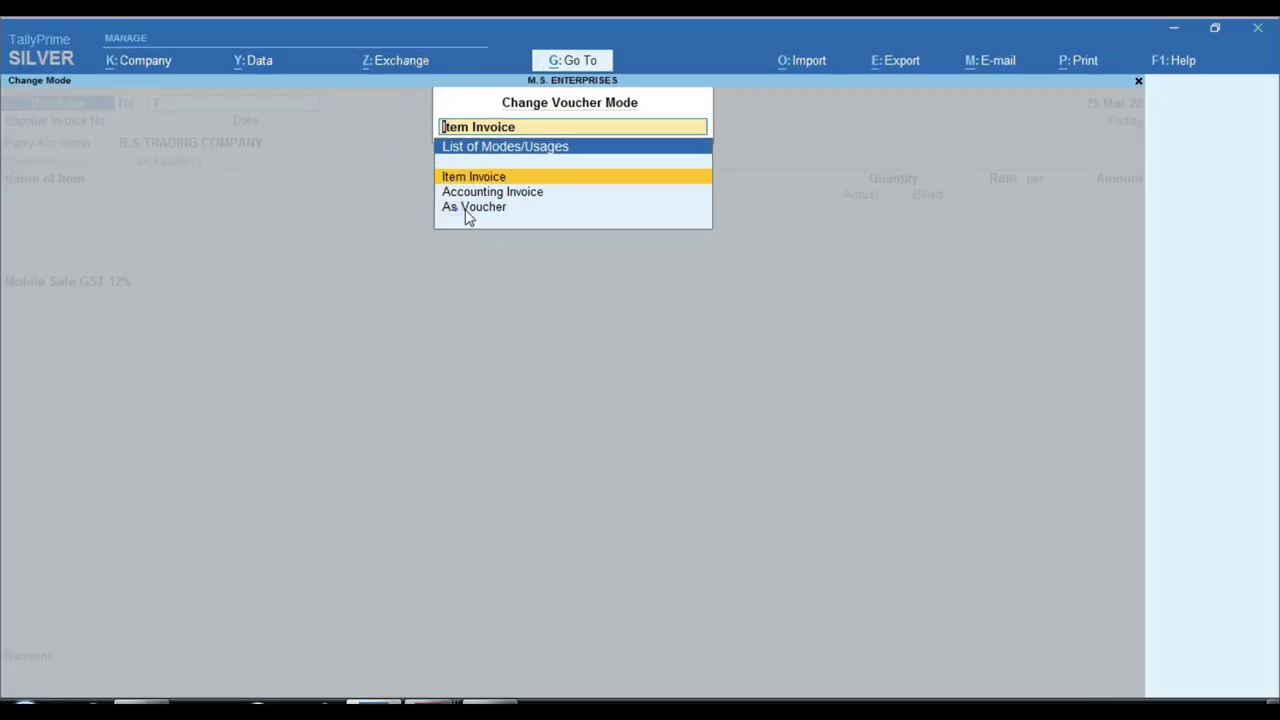
key("Return")
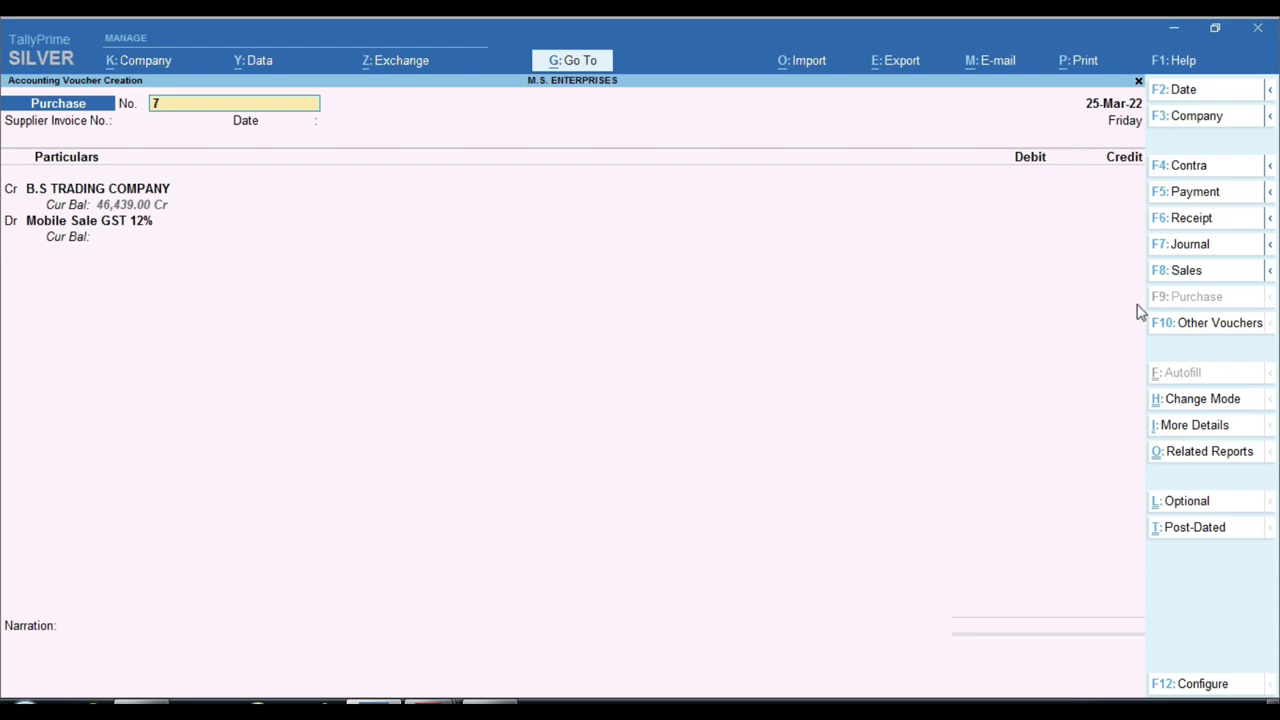
- Change the voucher type from Purchase to Debit Note
left_click(1212, 326)
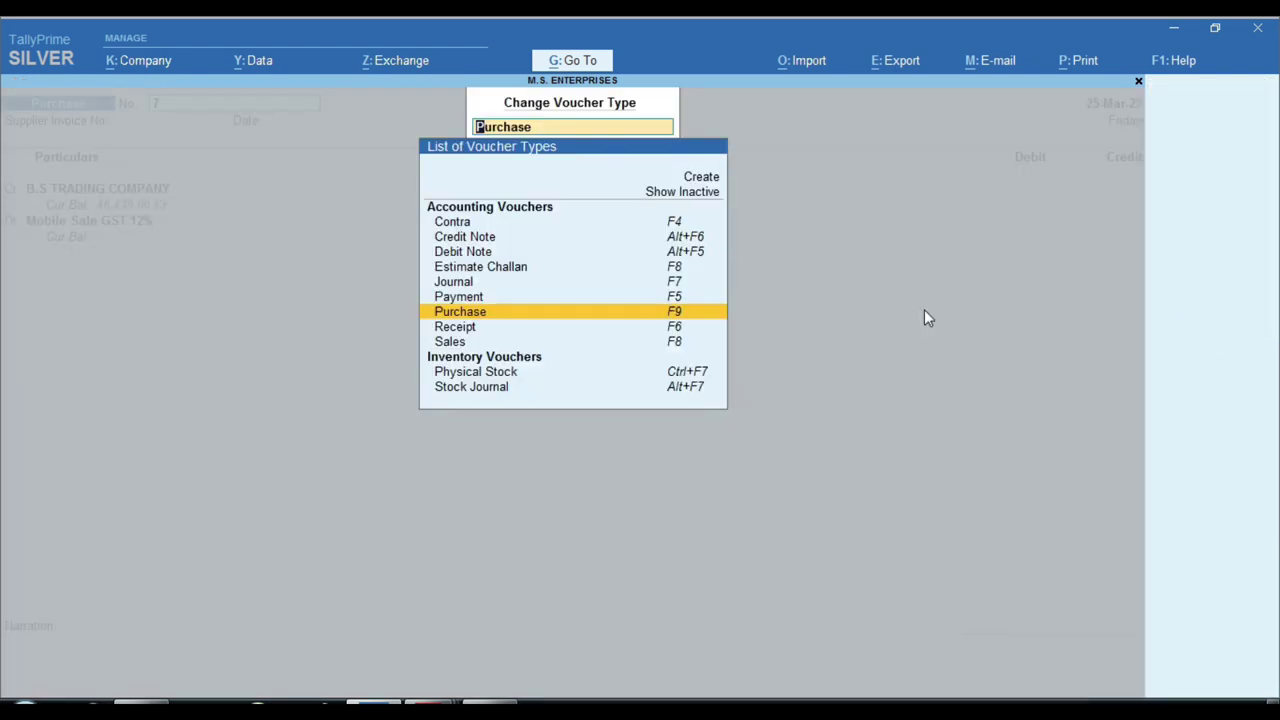
key("Up")
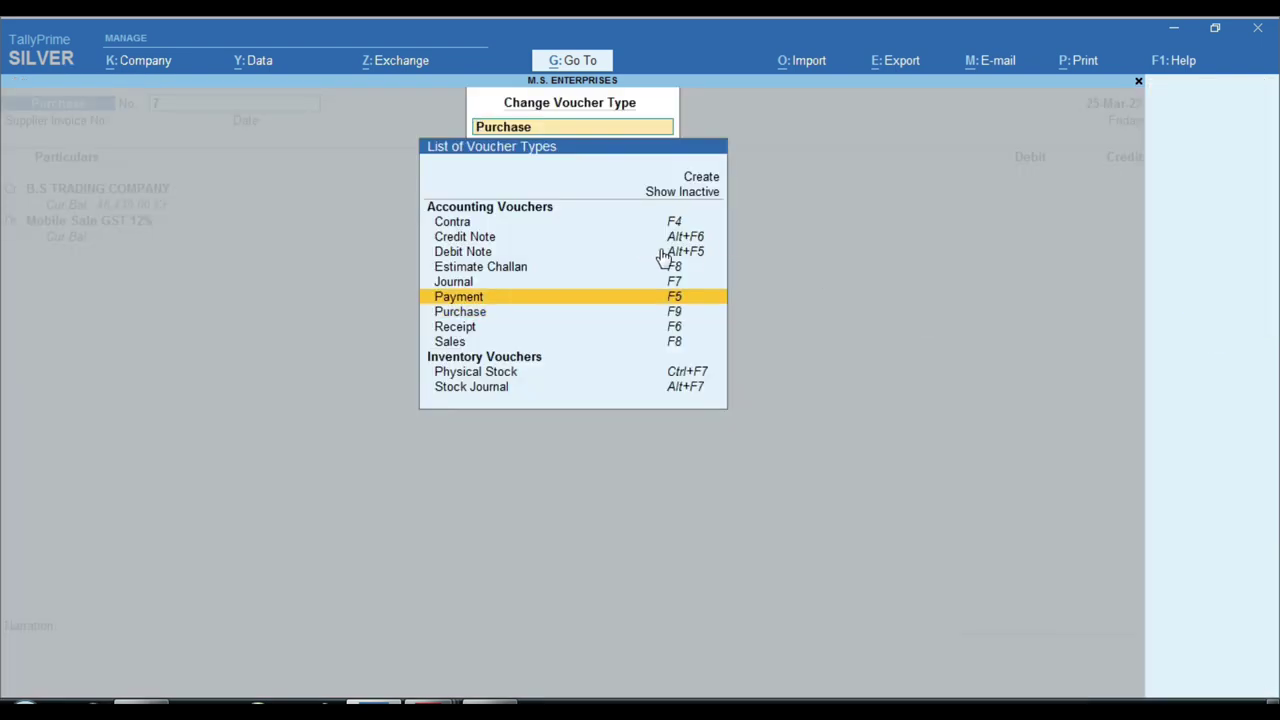
key("Up")
key("Up")
key("Up")
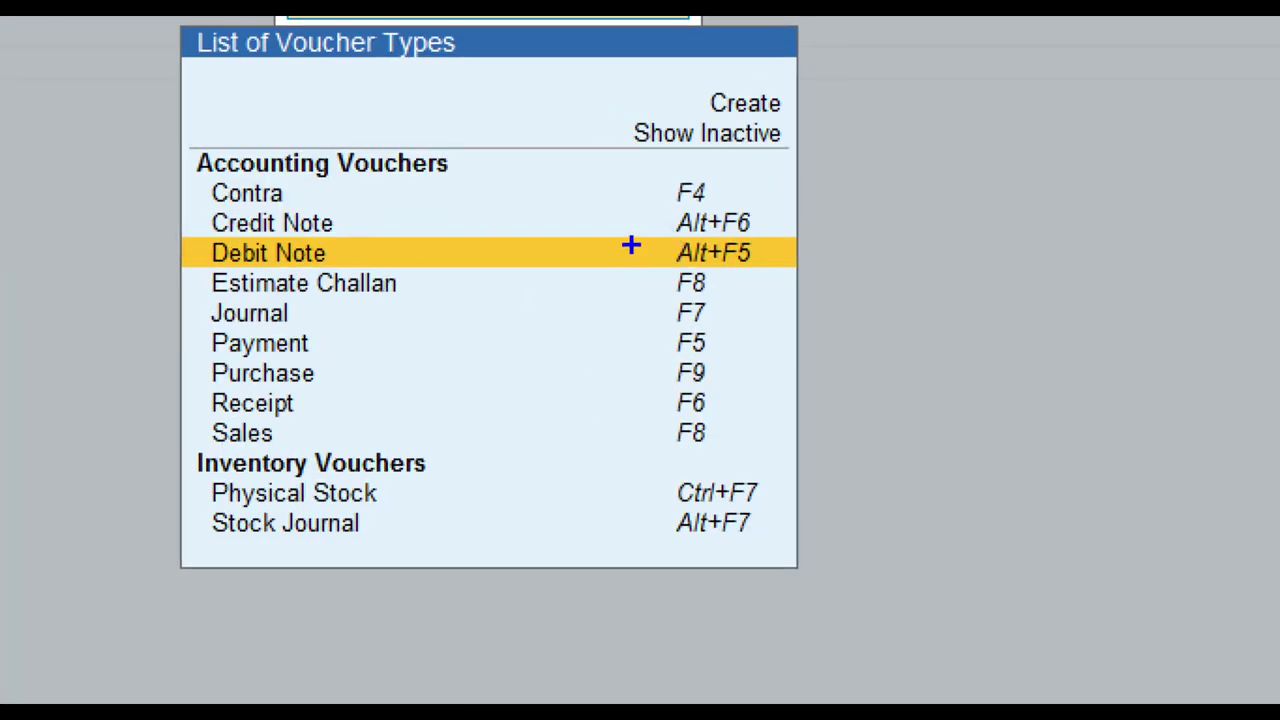
mouse_move(657, 206)
left_mouse_down()
mouse_move(714, 272)
mouse_move(797, 280)
left_mouse_up()
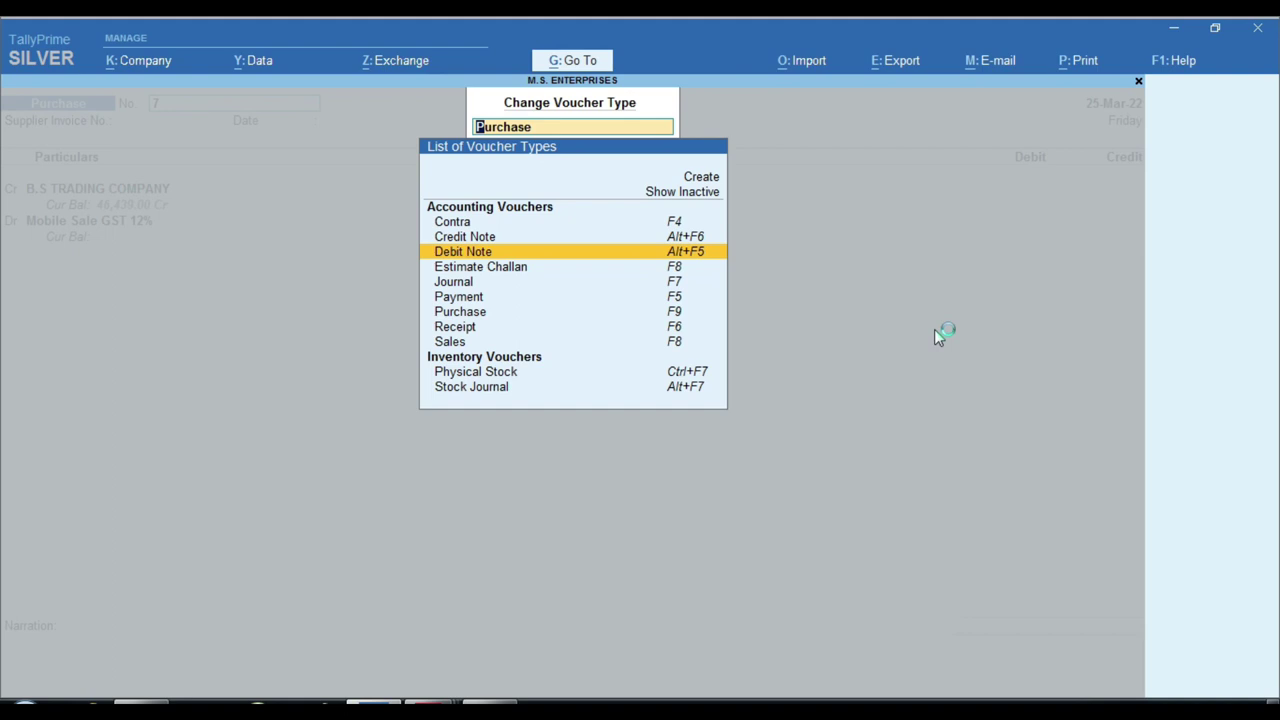
key("Up")
key("Down")
key("Return")
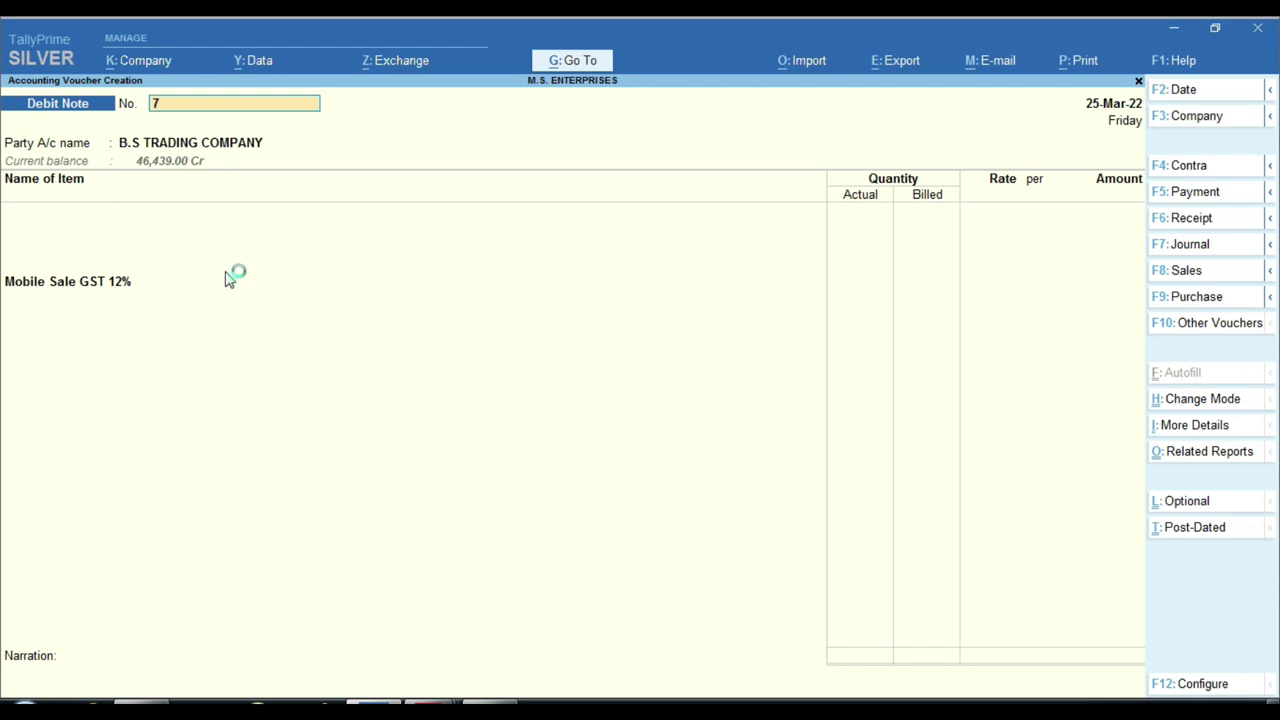
- Open the Debit Note's voucher mode choices and select Item Invoice
key("ctrl")
left_click(1217, 402)
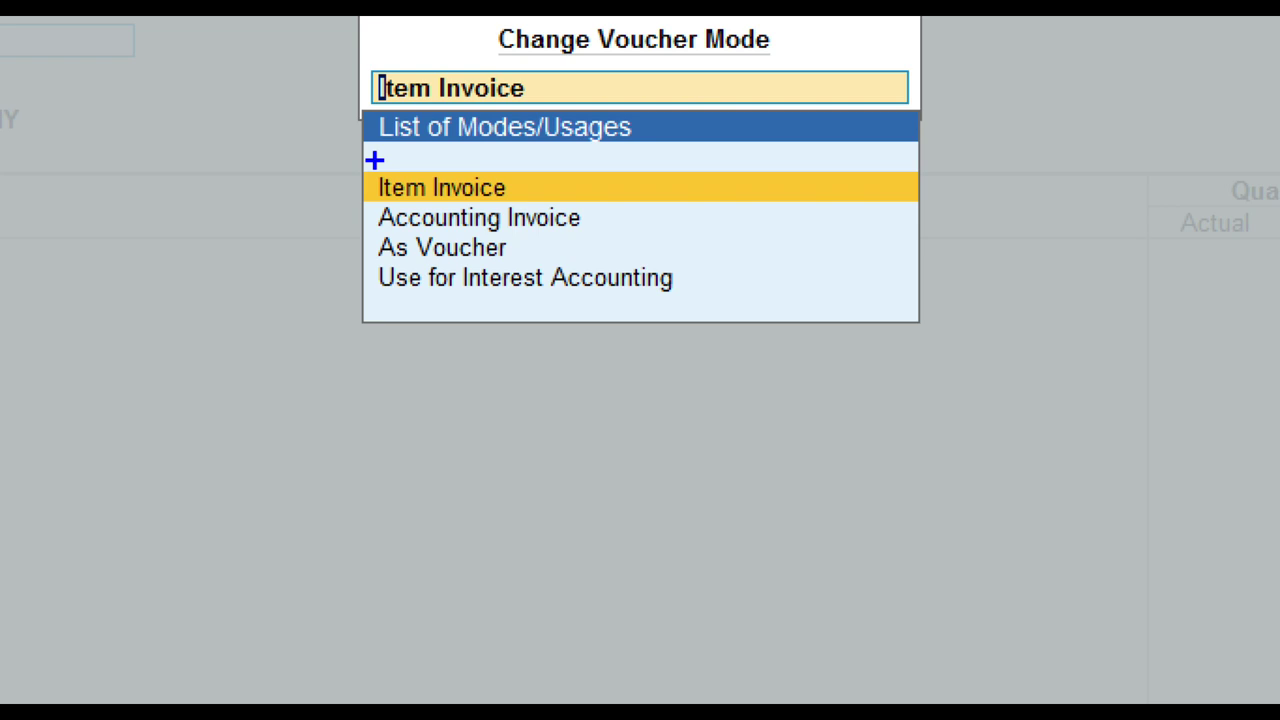
mouse_move(366, 156)
left_mouse_down()
mouse_move(394, 188)
mouse_move(527, 206)
left_mouse_up()
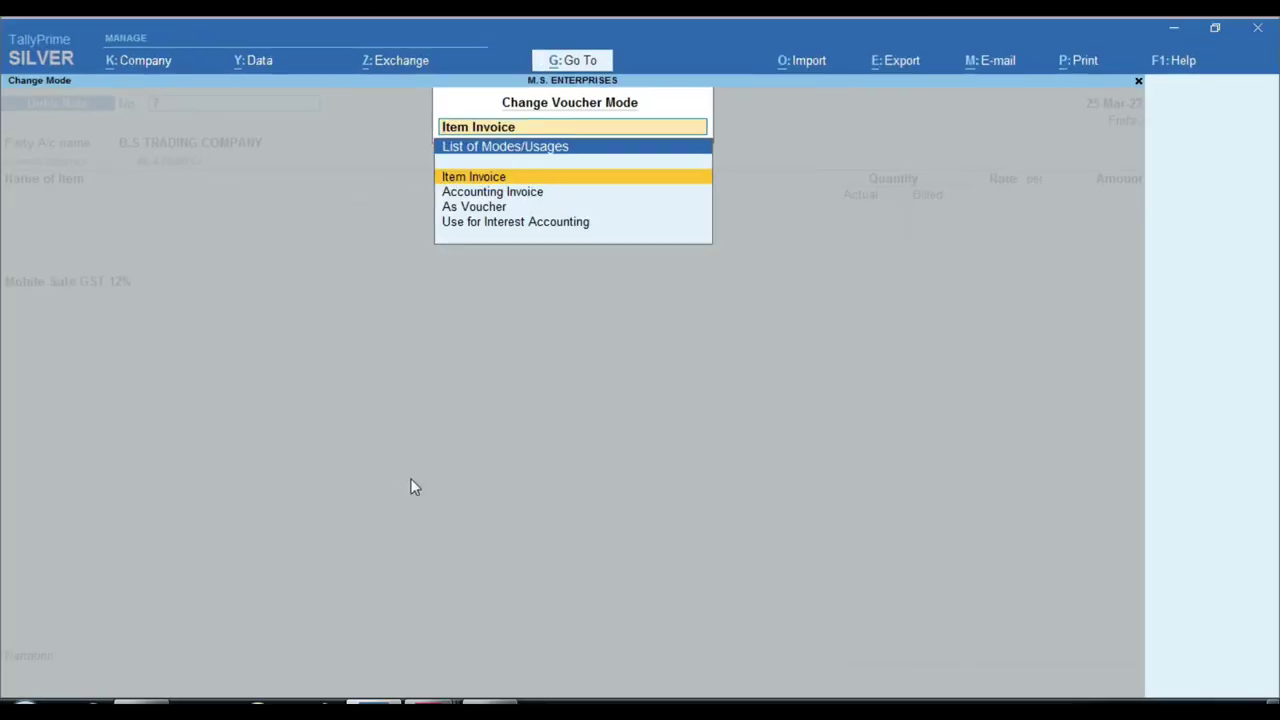
key("Return")
key("ctrl")
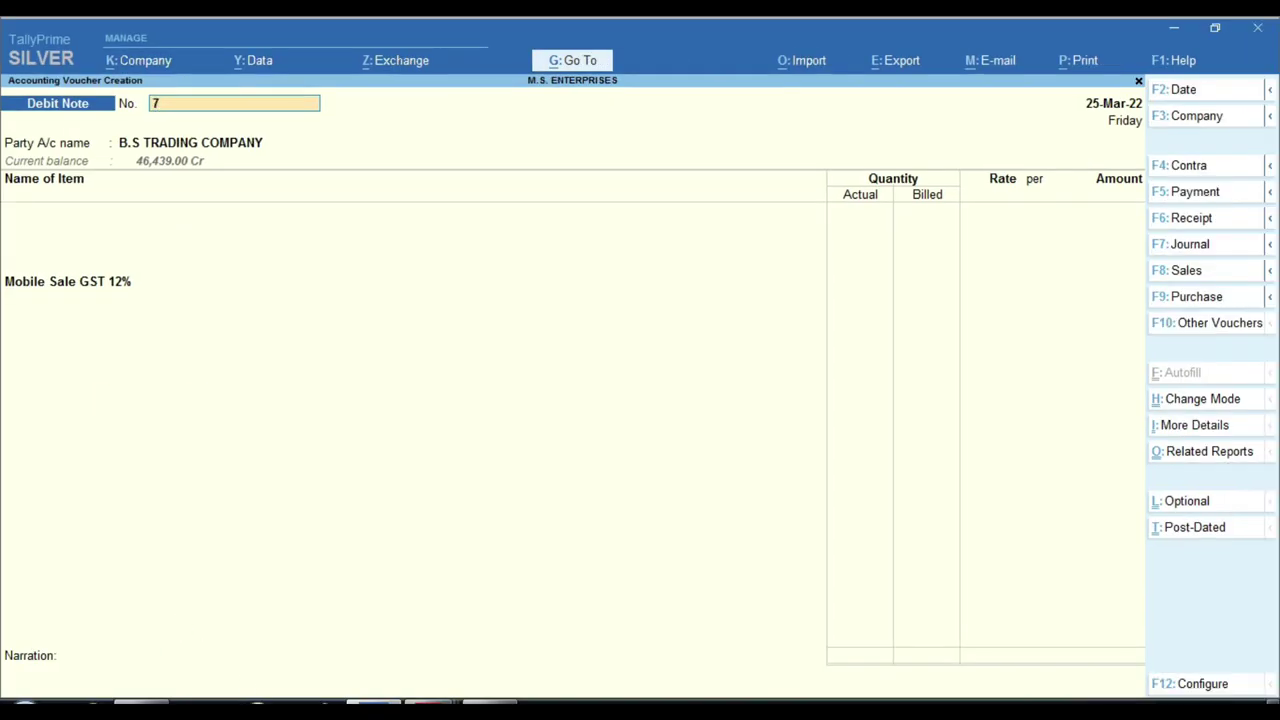
- Switch to Adobe Reader to examine the returned goods in Sales Return (Cr Note) - 13.pdf, and return to TallyPrime
mouse_move(430, 708)
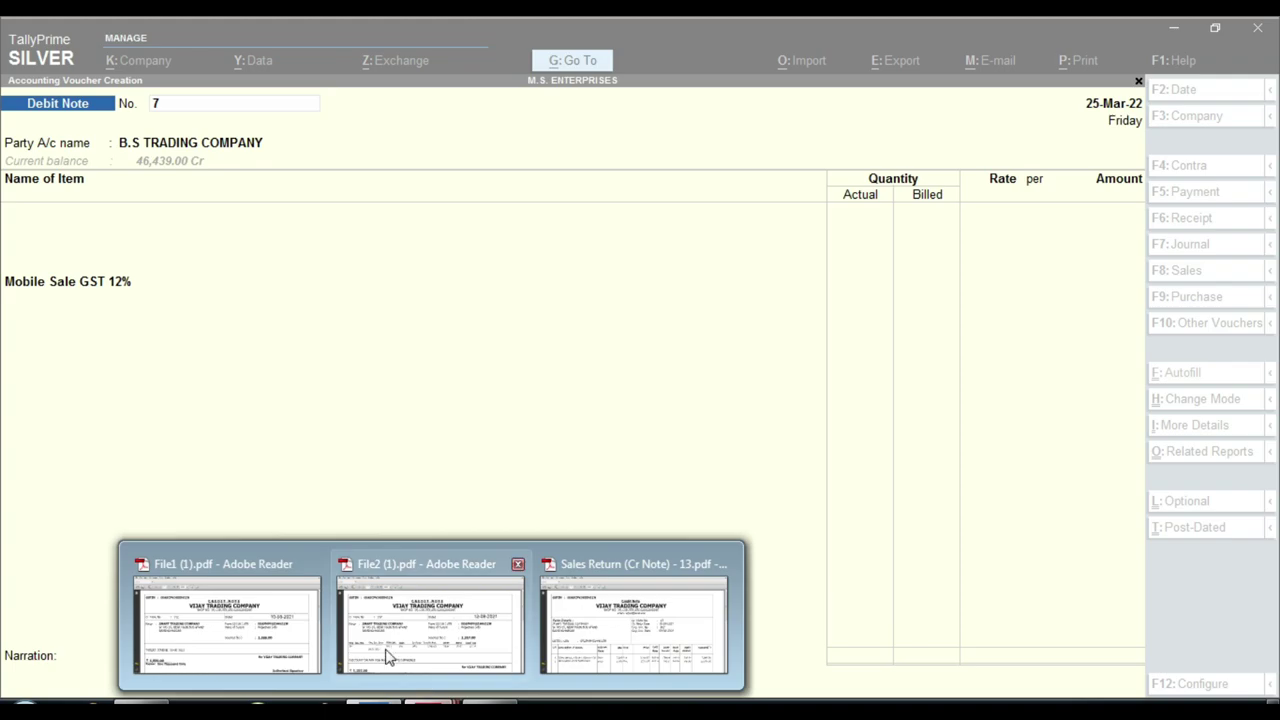
left_click(598, 618)
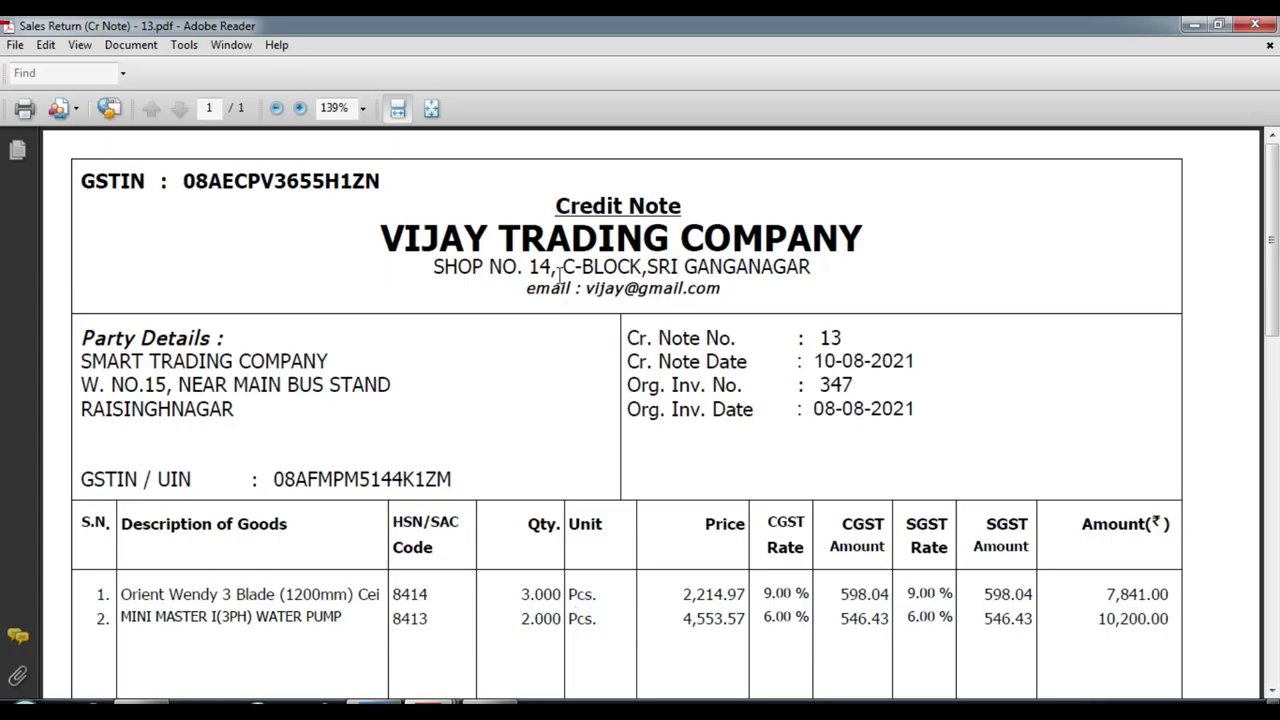
scroll(464, 248, "down", 3)
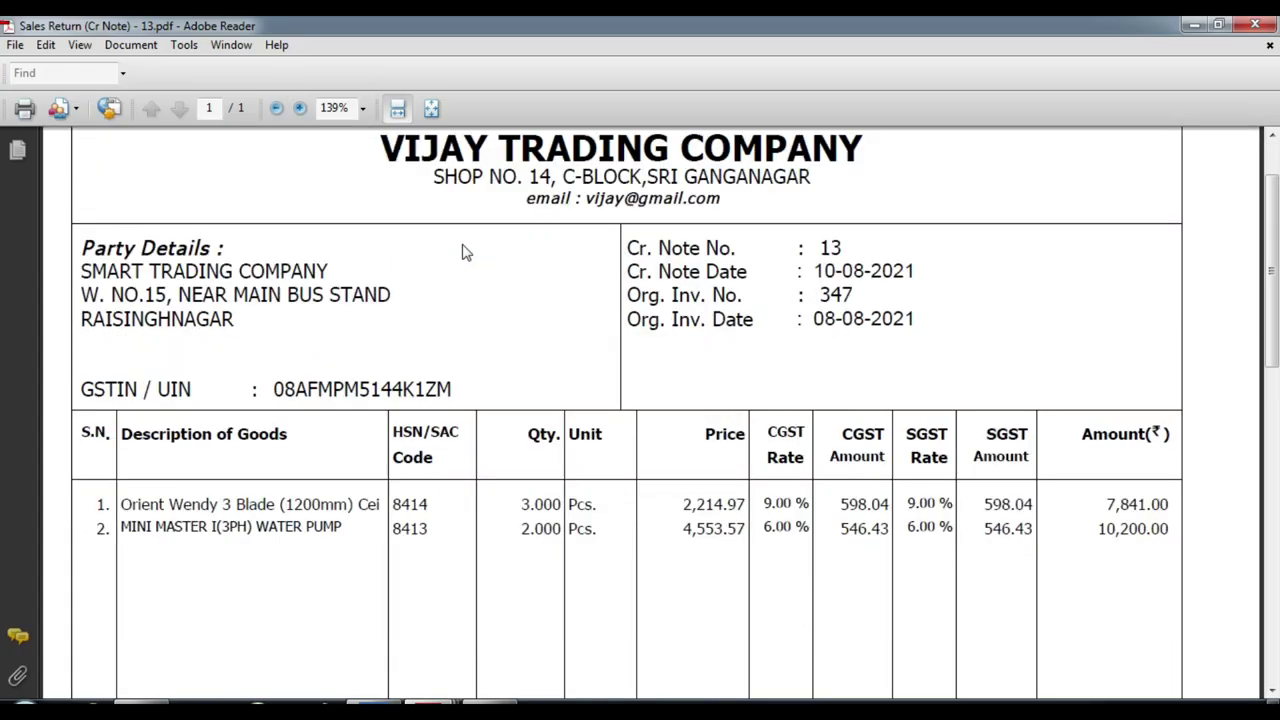
scroll(443, 296, "down", 3)
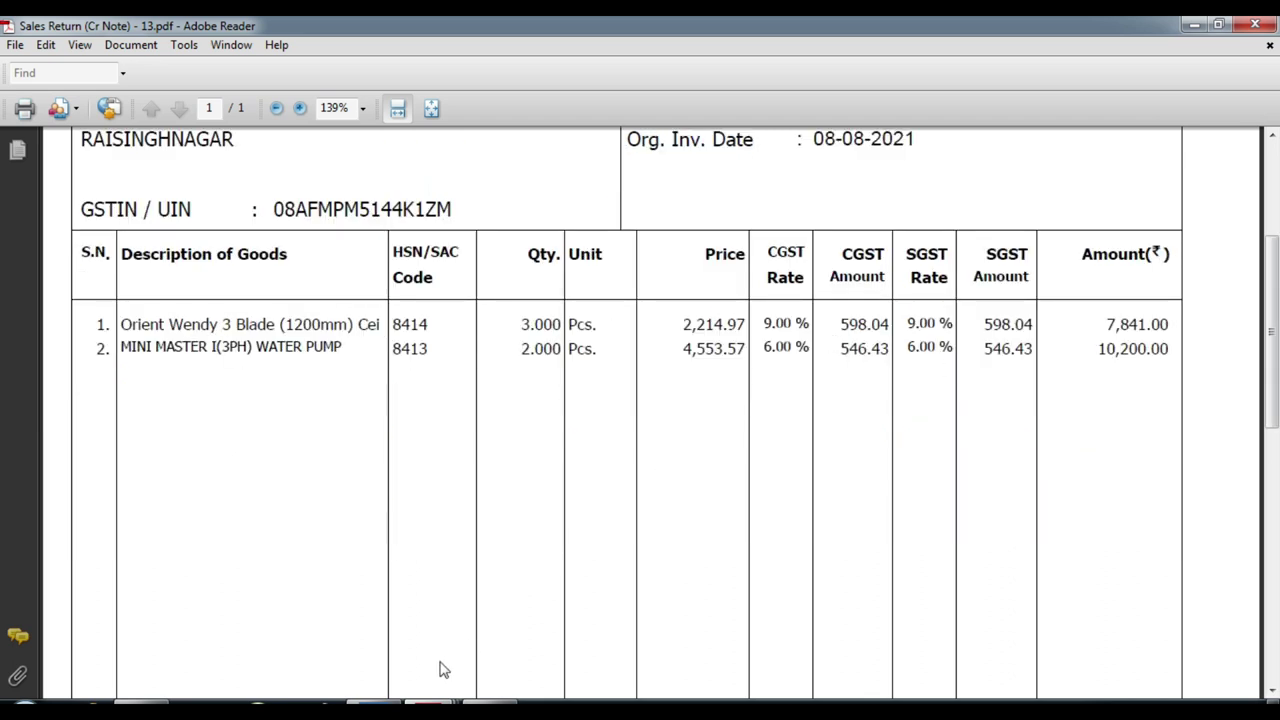
left_click(385, 697)
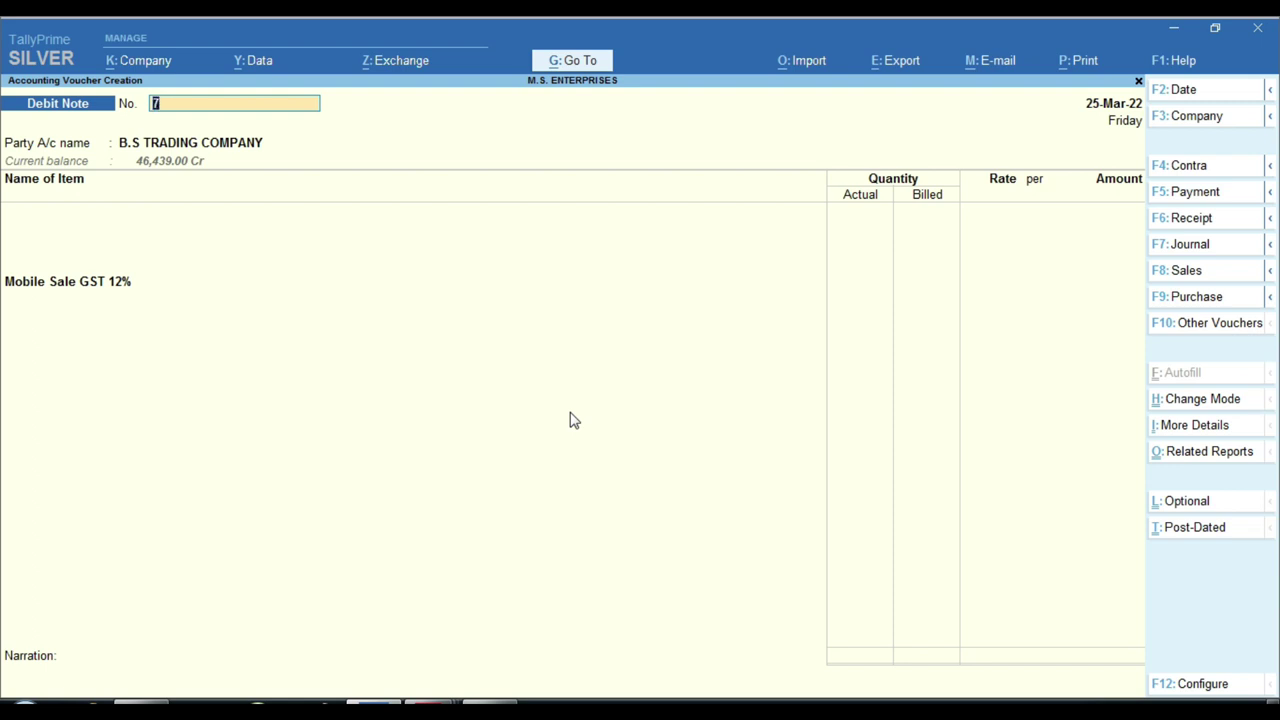
- Change the Debit Note's voucher mode to Accounting Invoice
left_click(1228, 404)
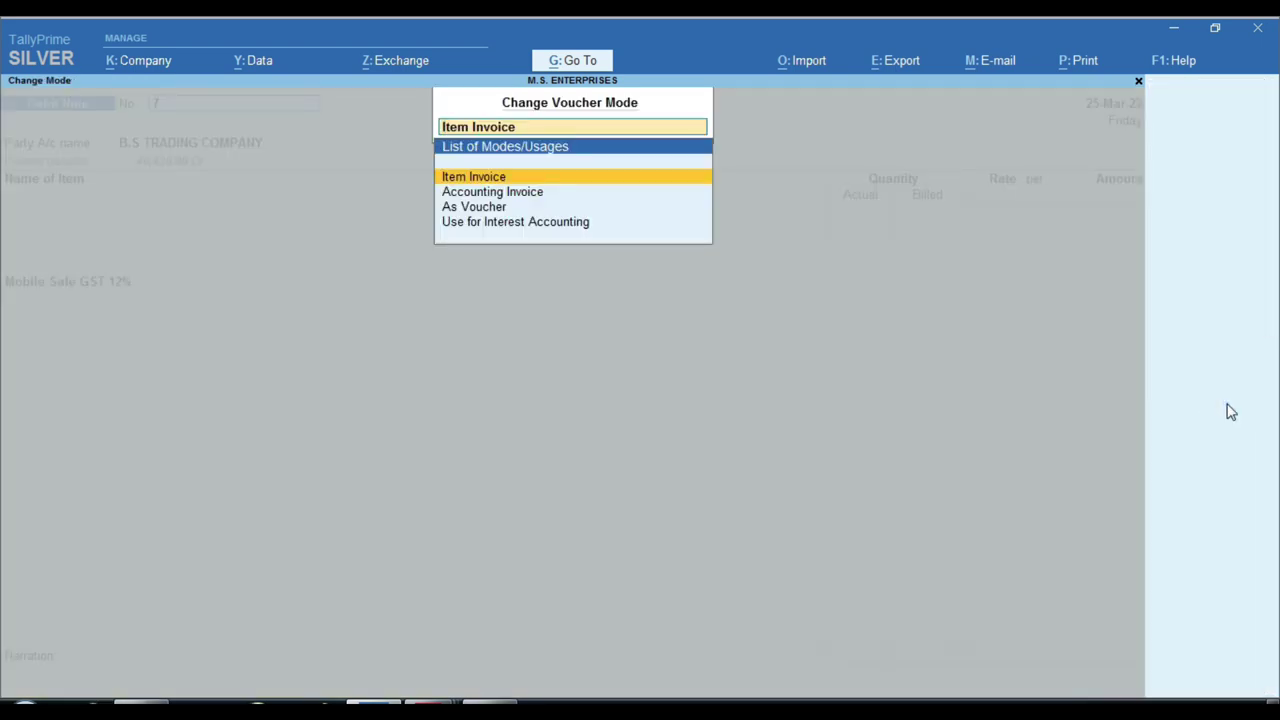
key("Down")
key("Return")
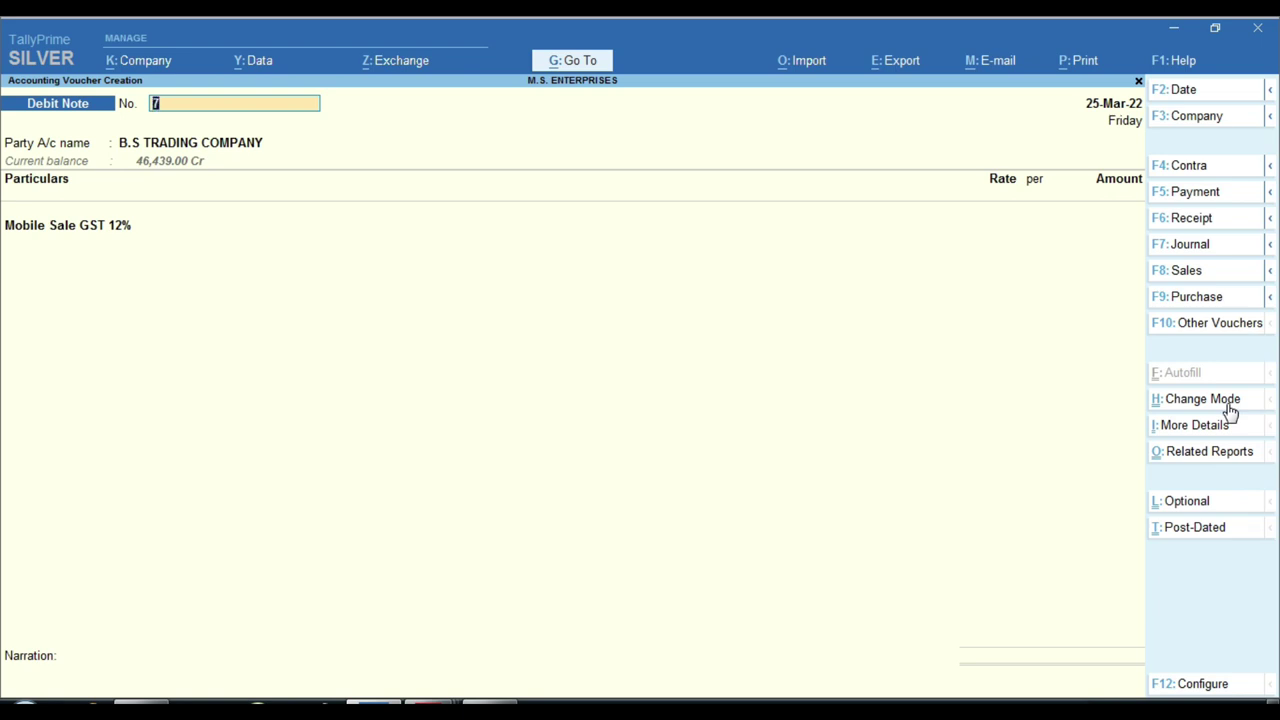
- Select the individual customer's ledger starting with "Ra" as the party account and enter the Price Difference ledger with an amount of 100
key("Return")
type("Ra")
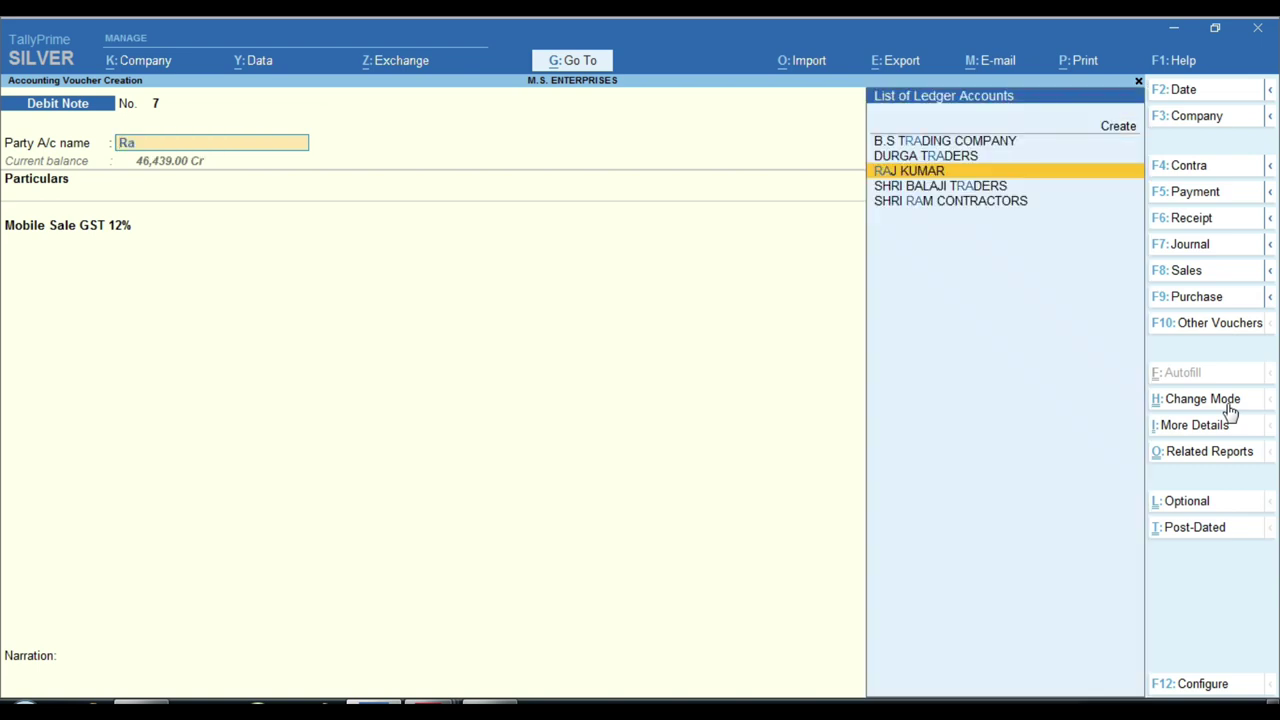
key("Return")
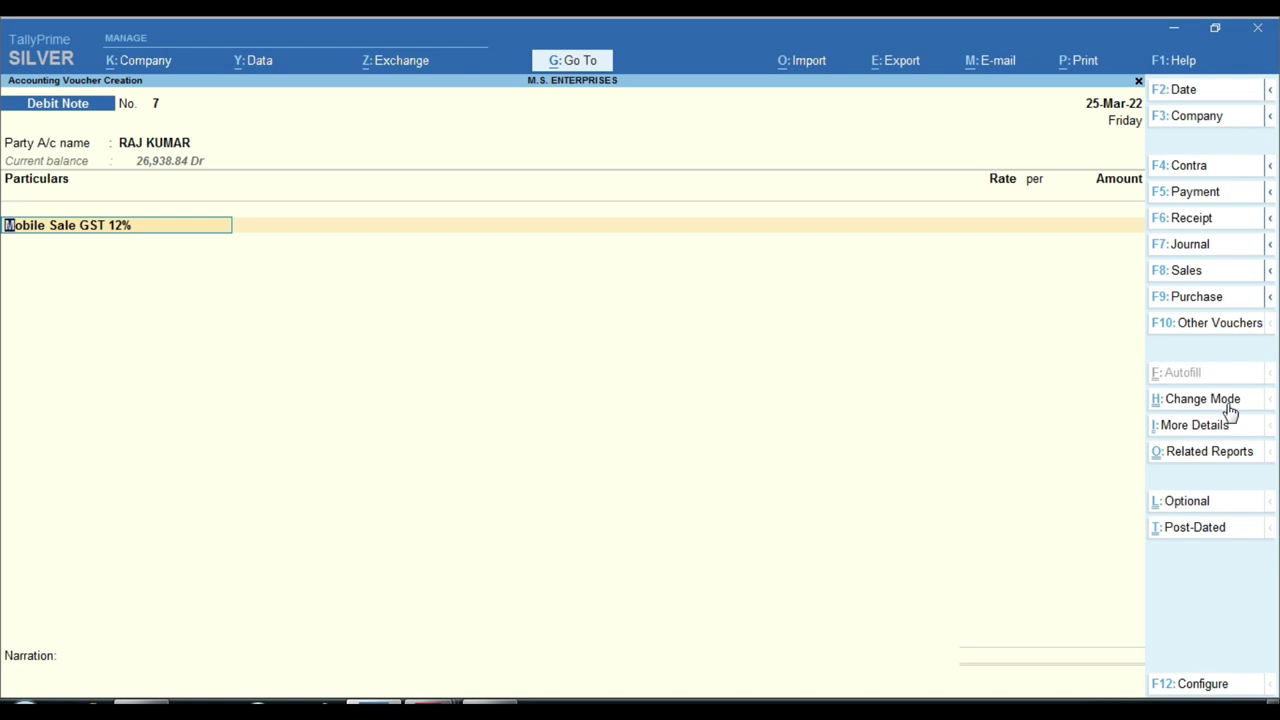
type("Pri")
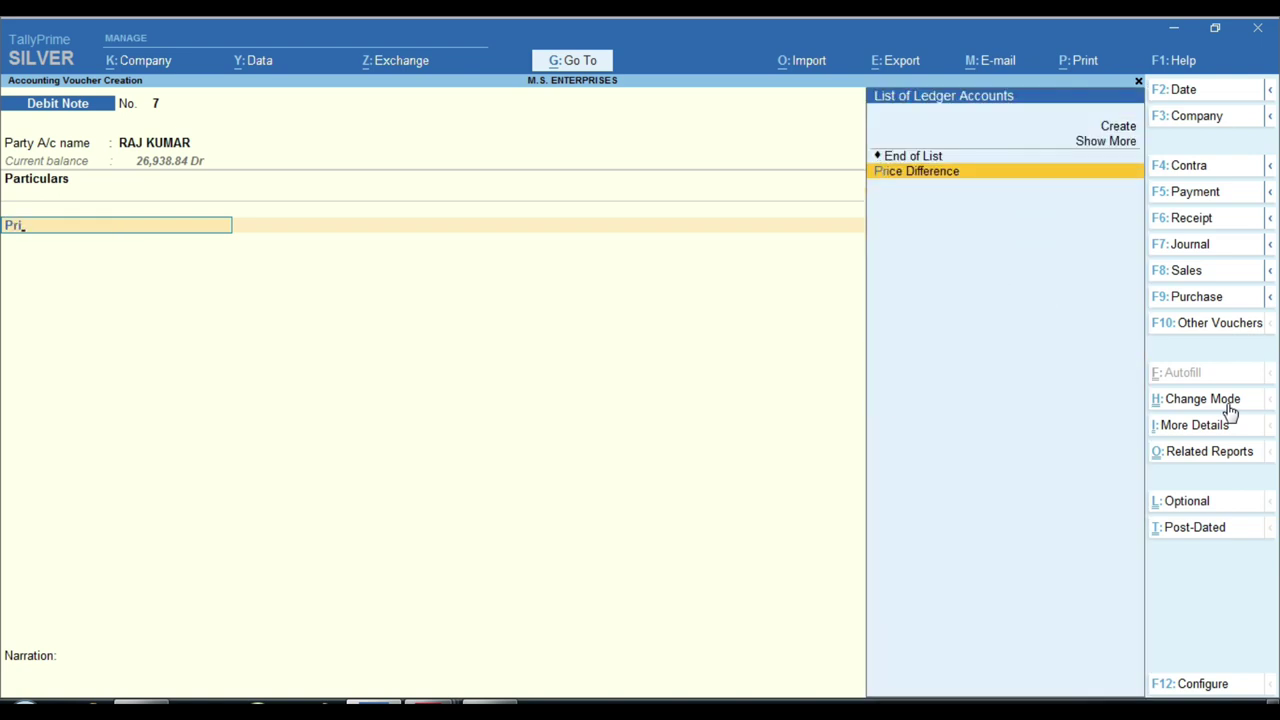
key("Return")
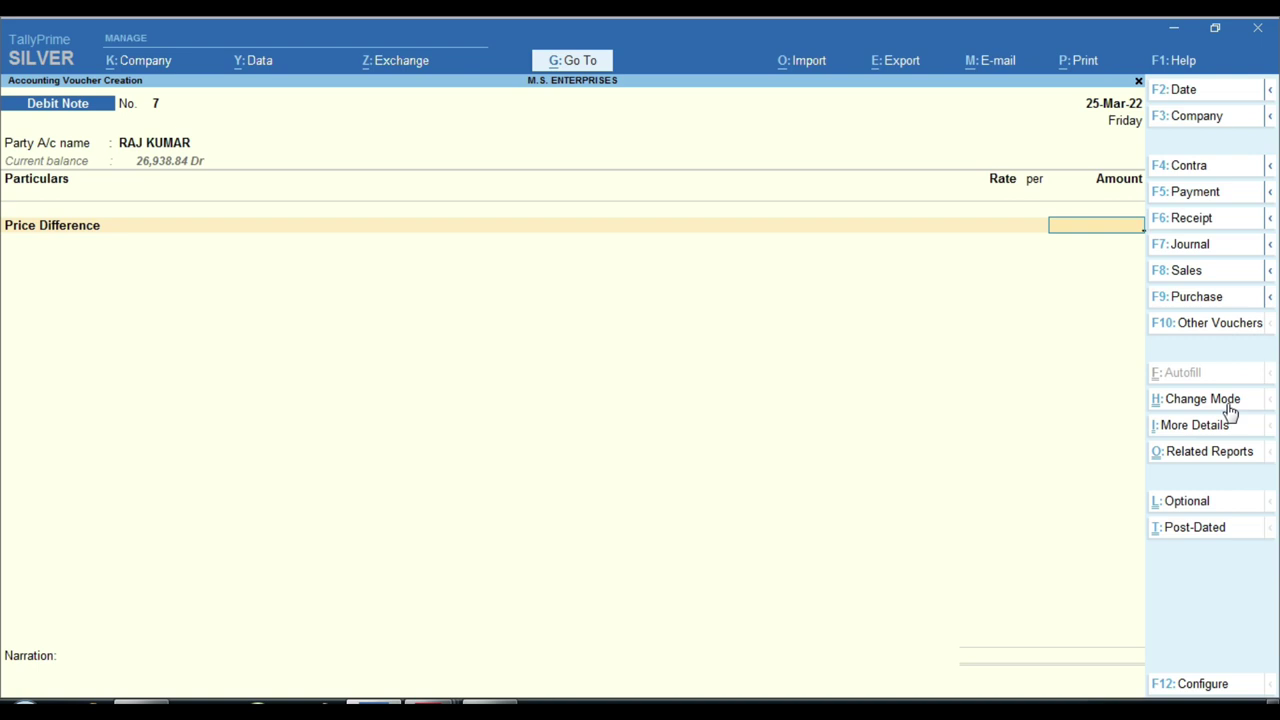
type("100")
key("Return")
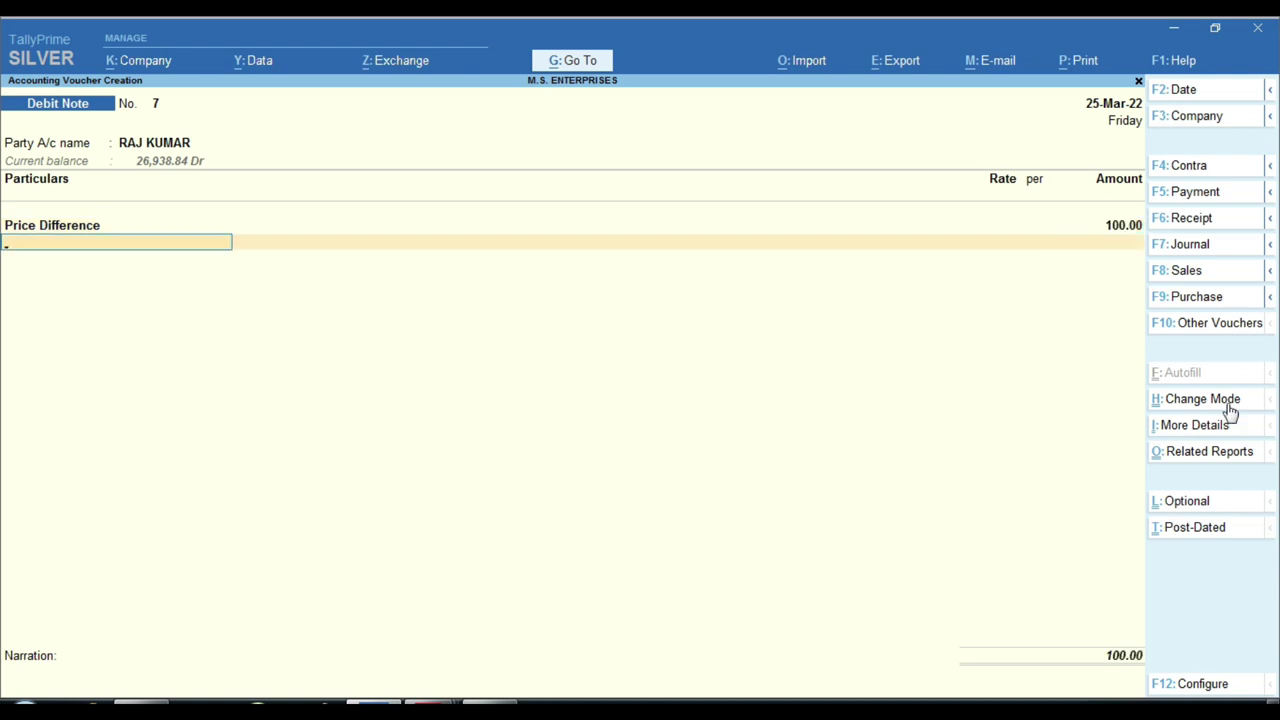
- Add the Cgst Tax and Sgst Tax ledgers below Price Difference, using their automatically calculated amounts
type("cg")
key("Return")
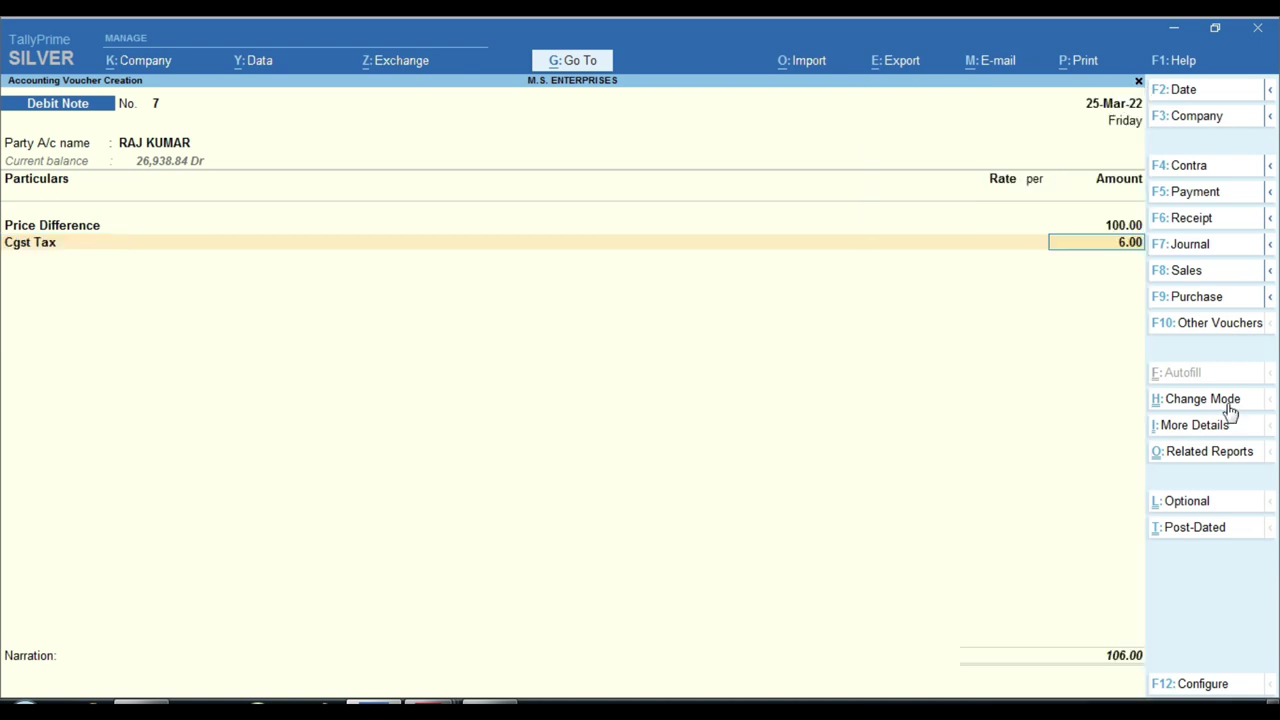
key("Return")
type("sg")
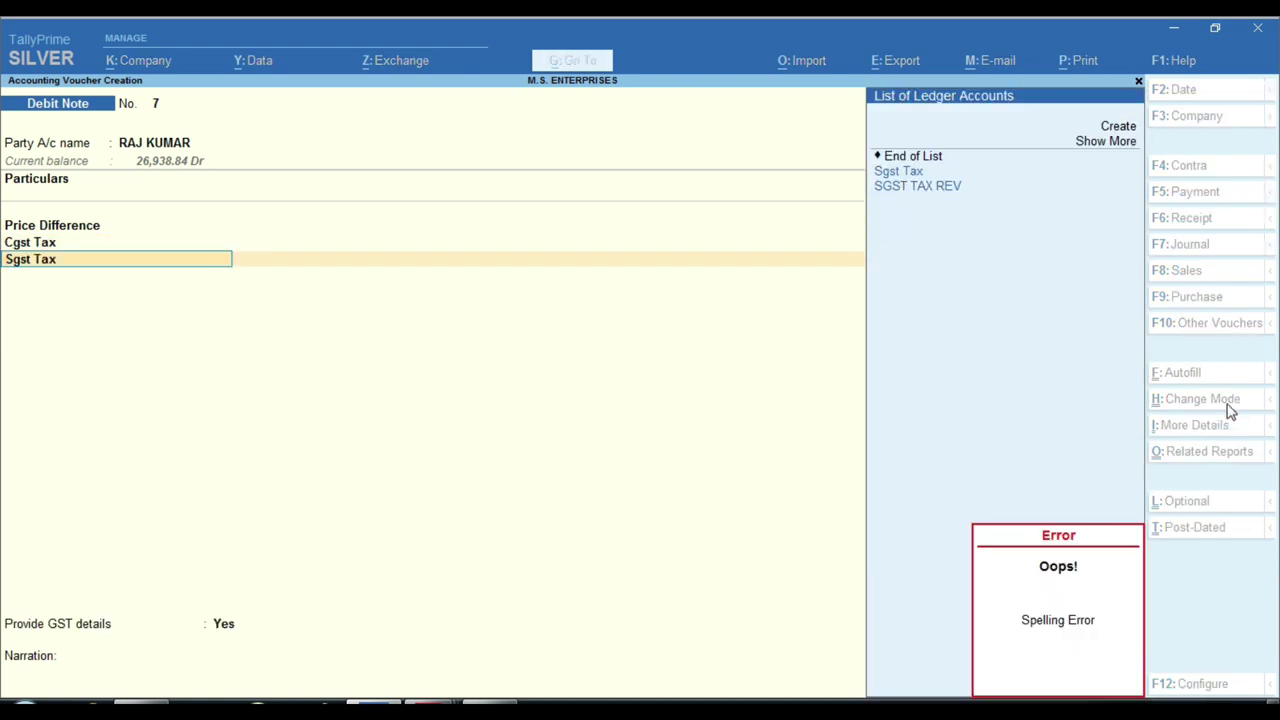
key("Return")
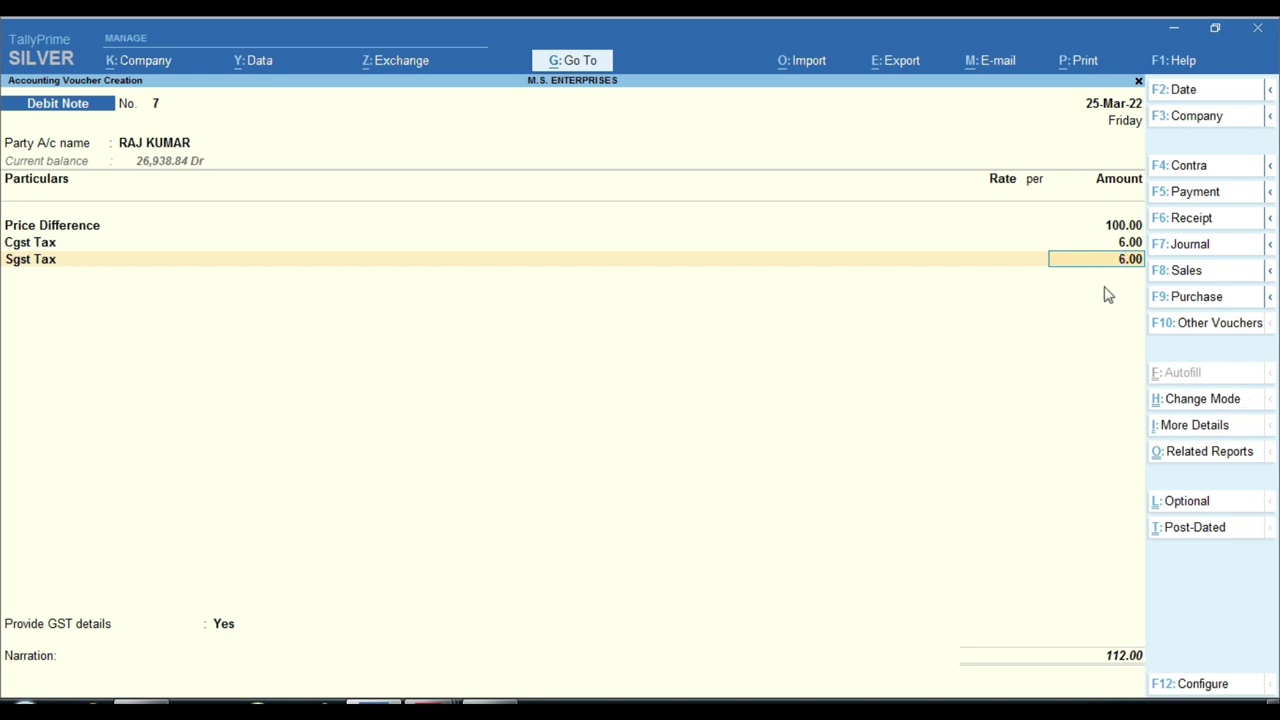
key("ctrl")
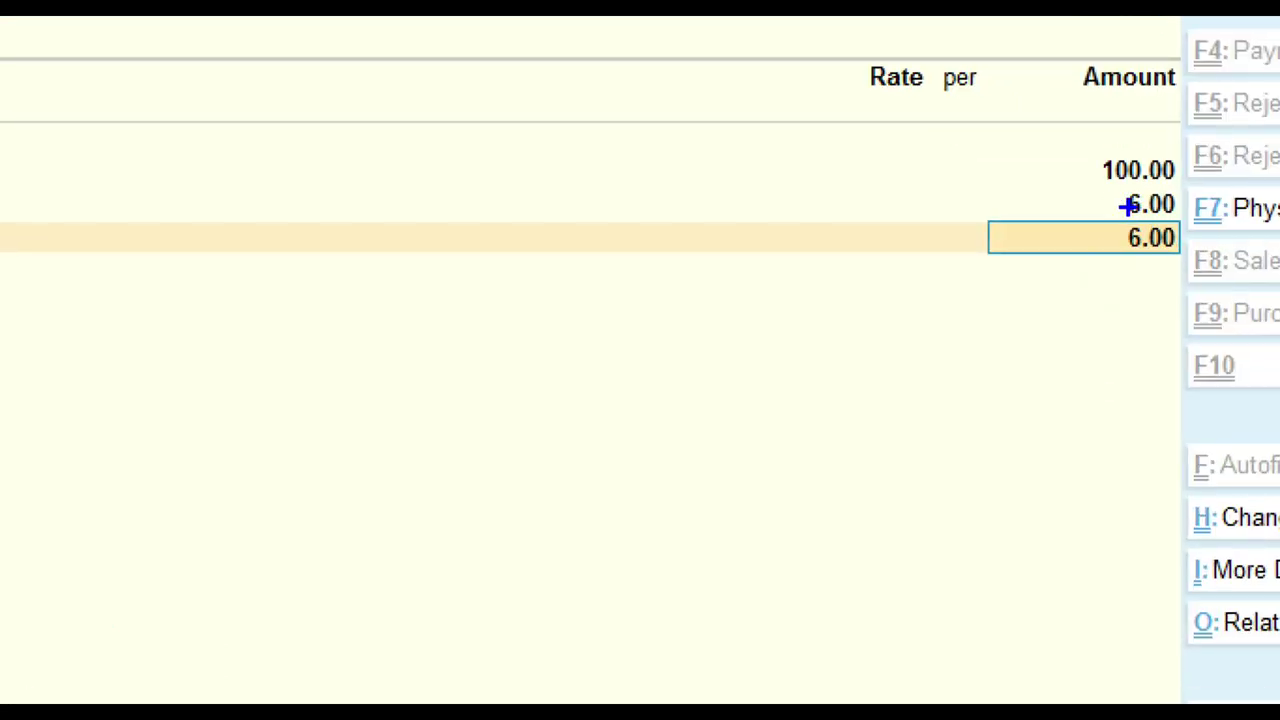
mouse_move(1109, 192)
left_mouse_down()
mouse_move(1180, 274)
mouse_move(1205, 264)
left_mouse_up()
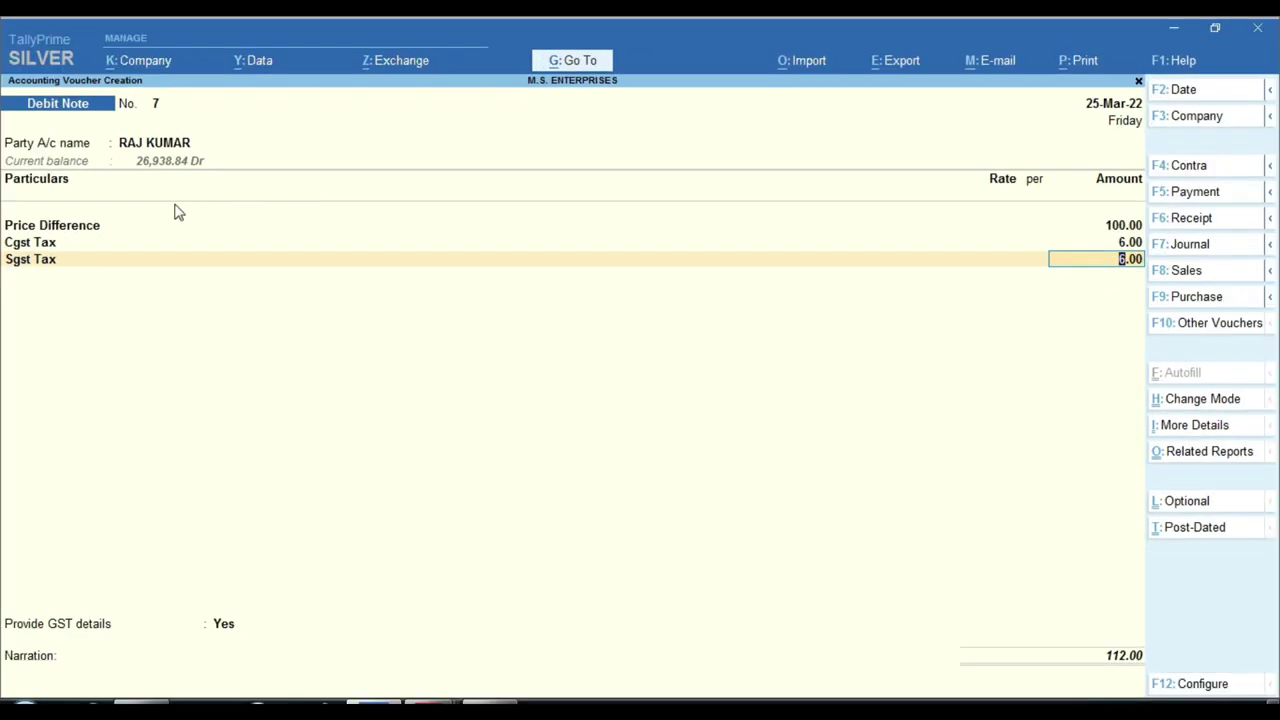
- Switch to Adobe Reader to examine the credit notes in File2 (1).pdf and File1 (1).pdf, and return to TallyPrime
key("ctrl")
left_click(430, 700)
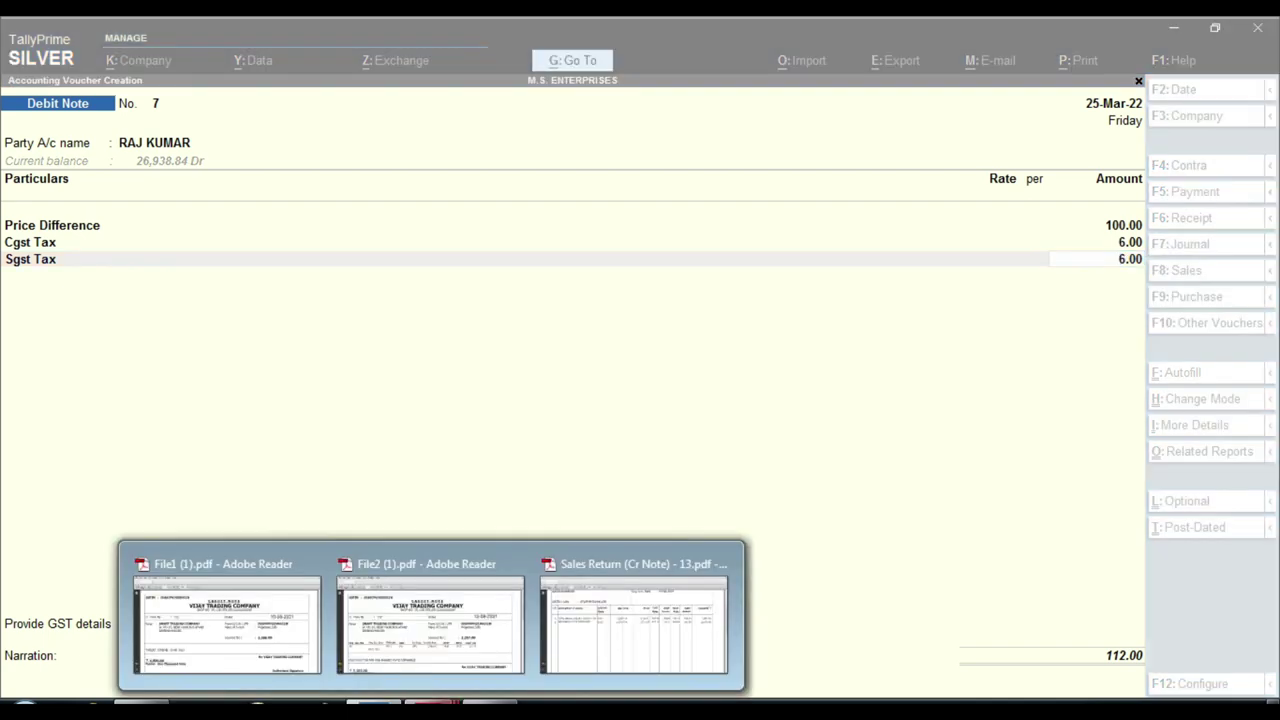
left_click(412, 628)
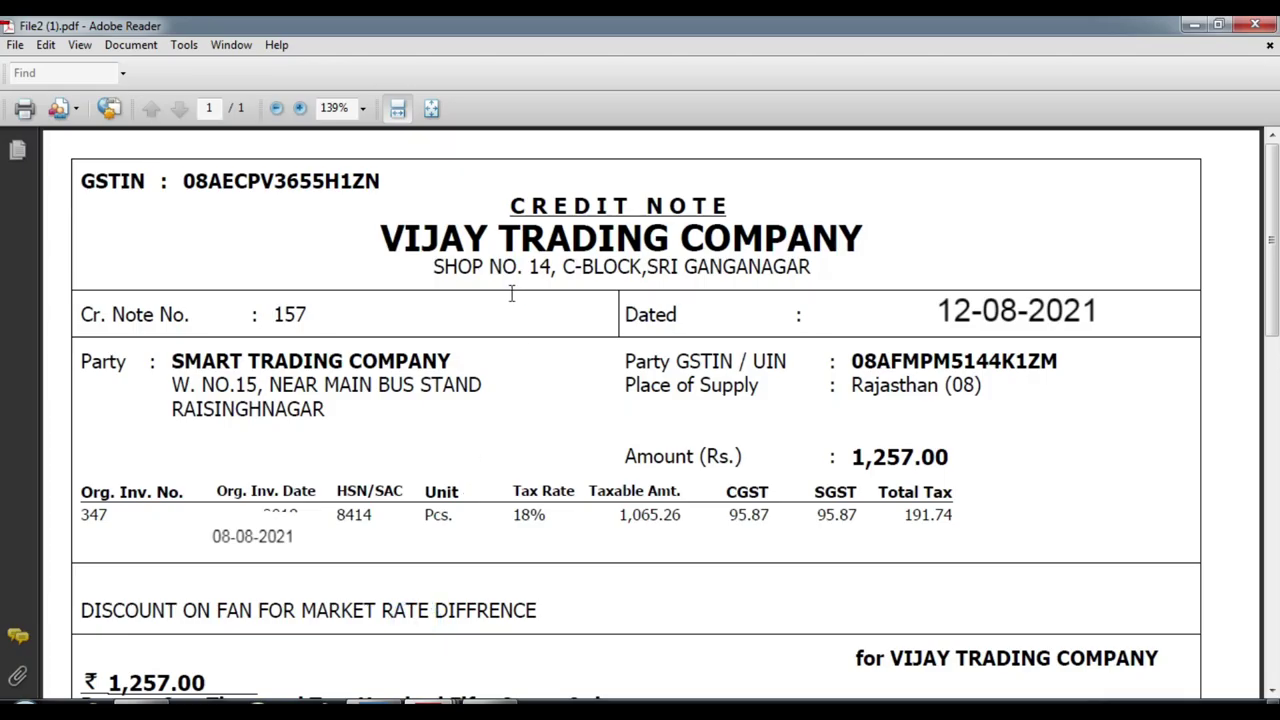
scroll(514, 300, "down", 1)
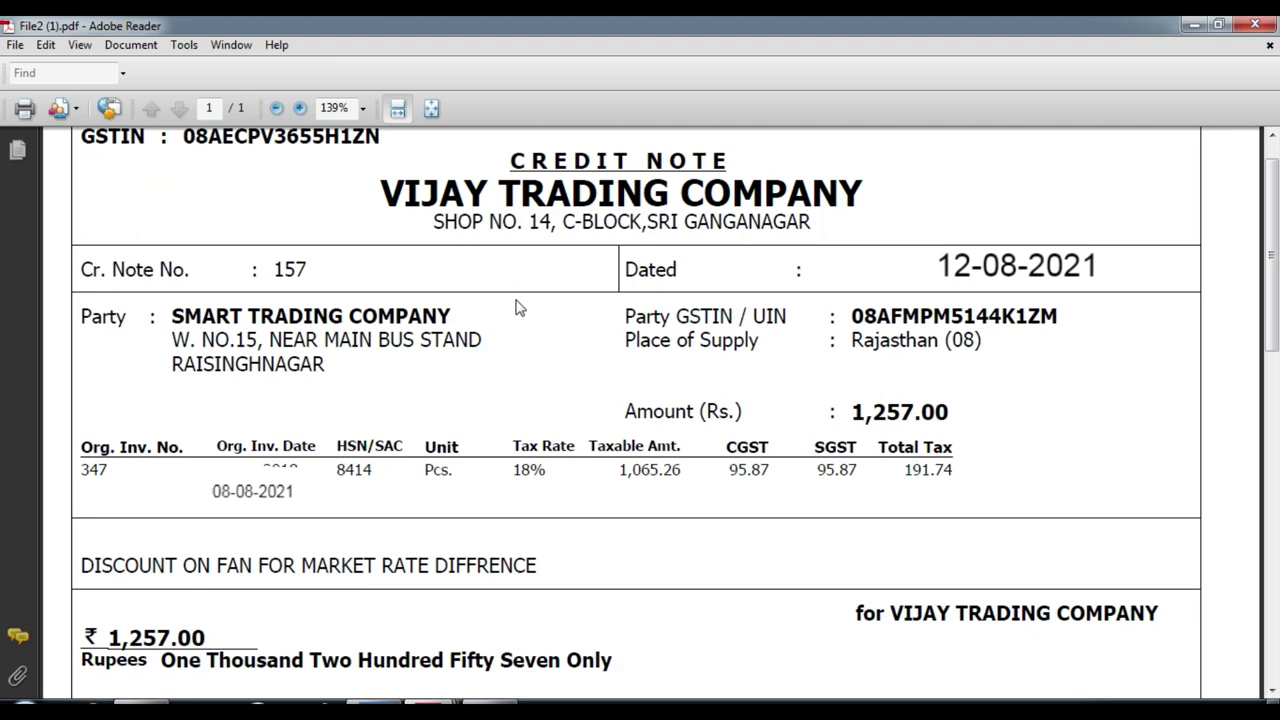
mouse_move(430, 712)
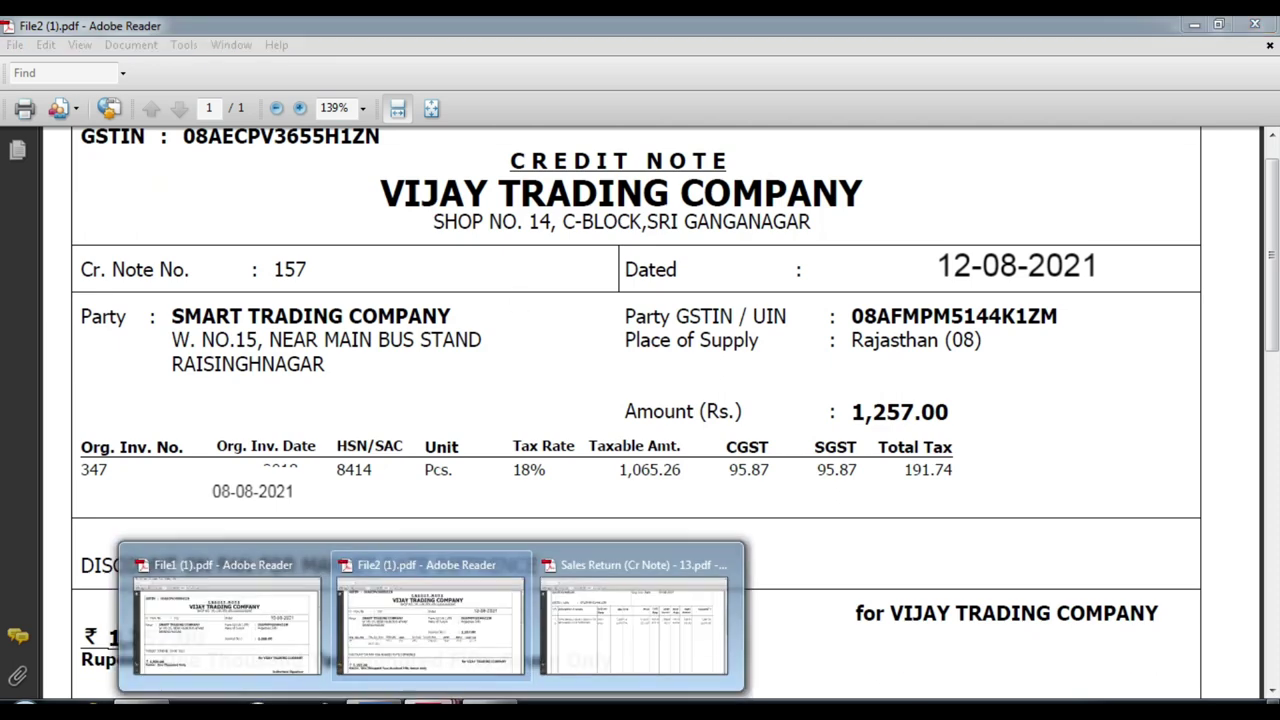
left_click(280, 626)
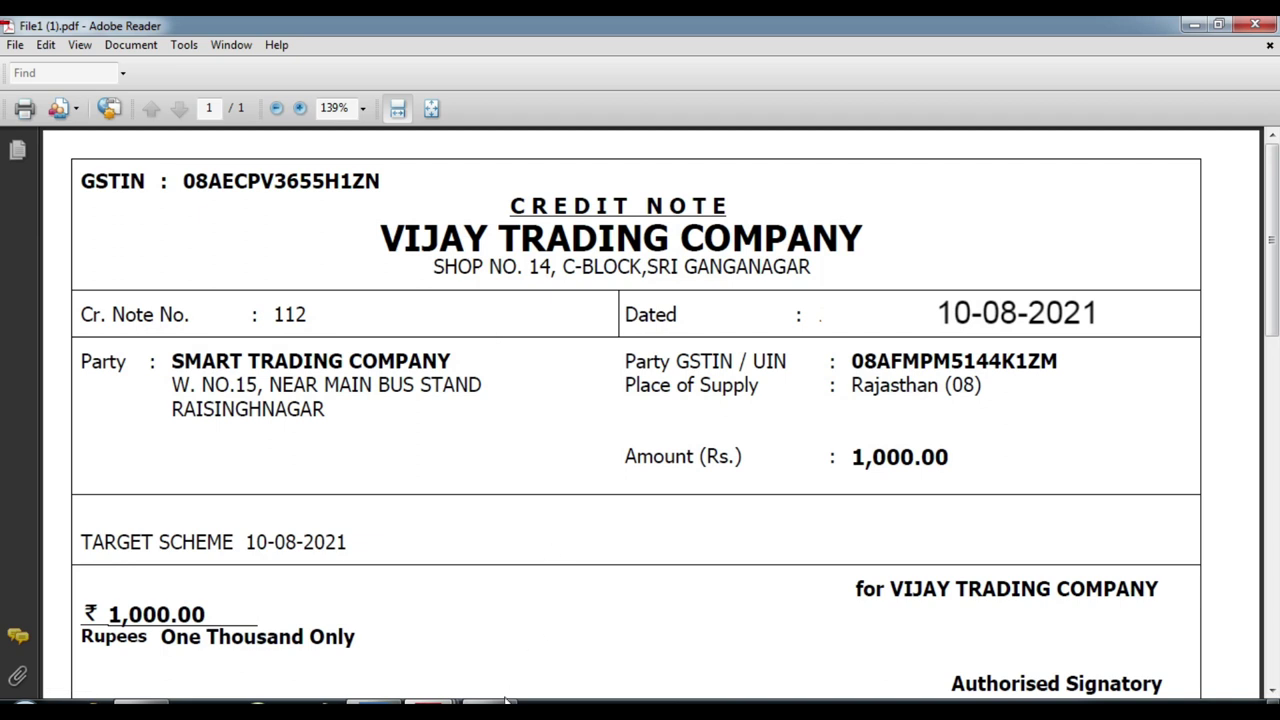
left_click(440, 712)
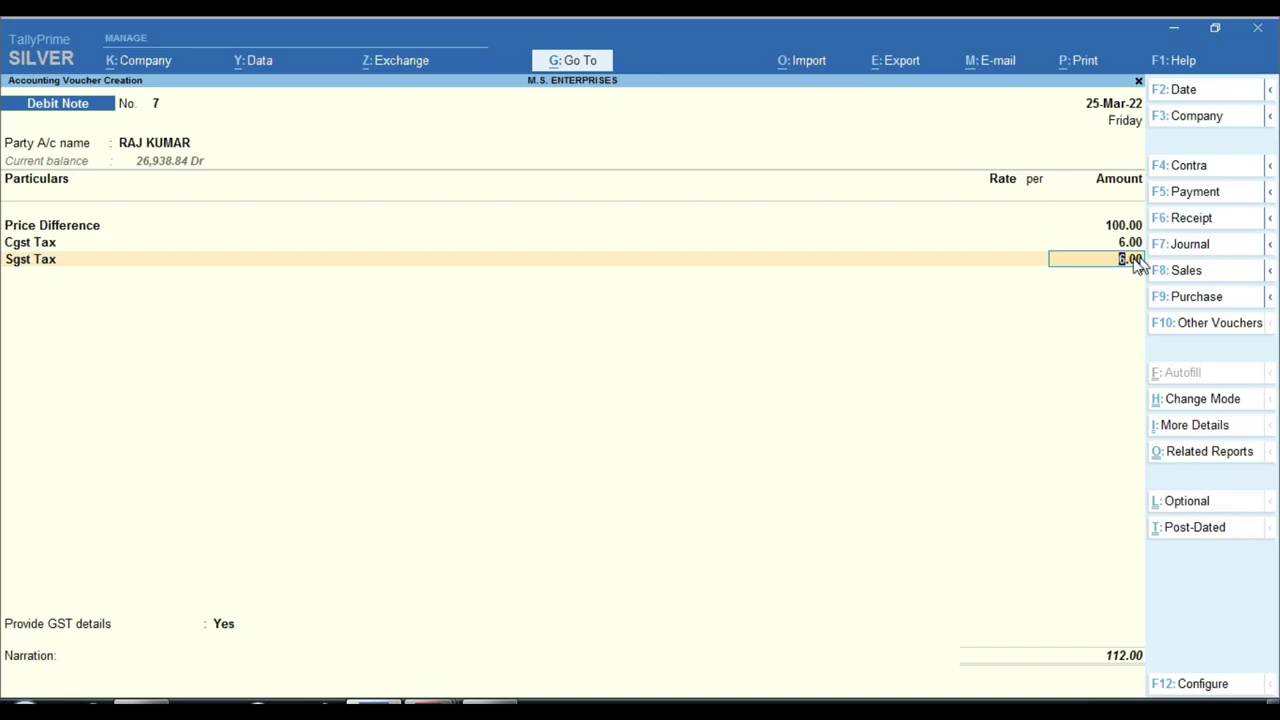
- Change the Debit Note's voucher mode to As Voucher and go to the party's debit amount to examine the debit and credit entries
left_click(1228, 400)
key("Down")
key("Return")
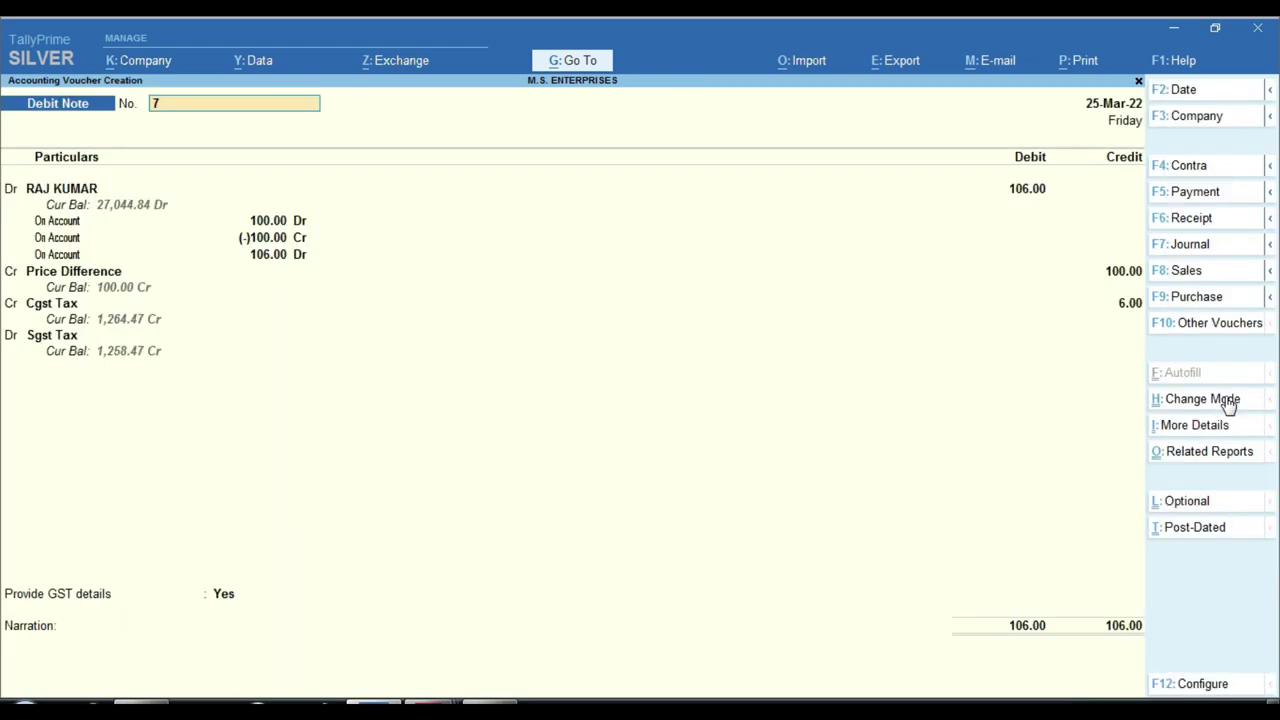
key("Return")
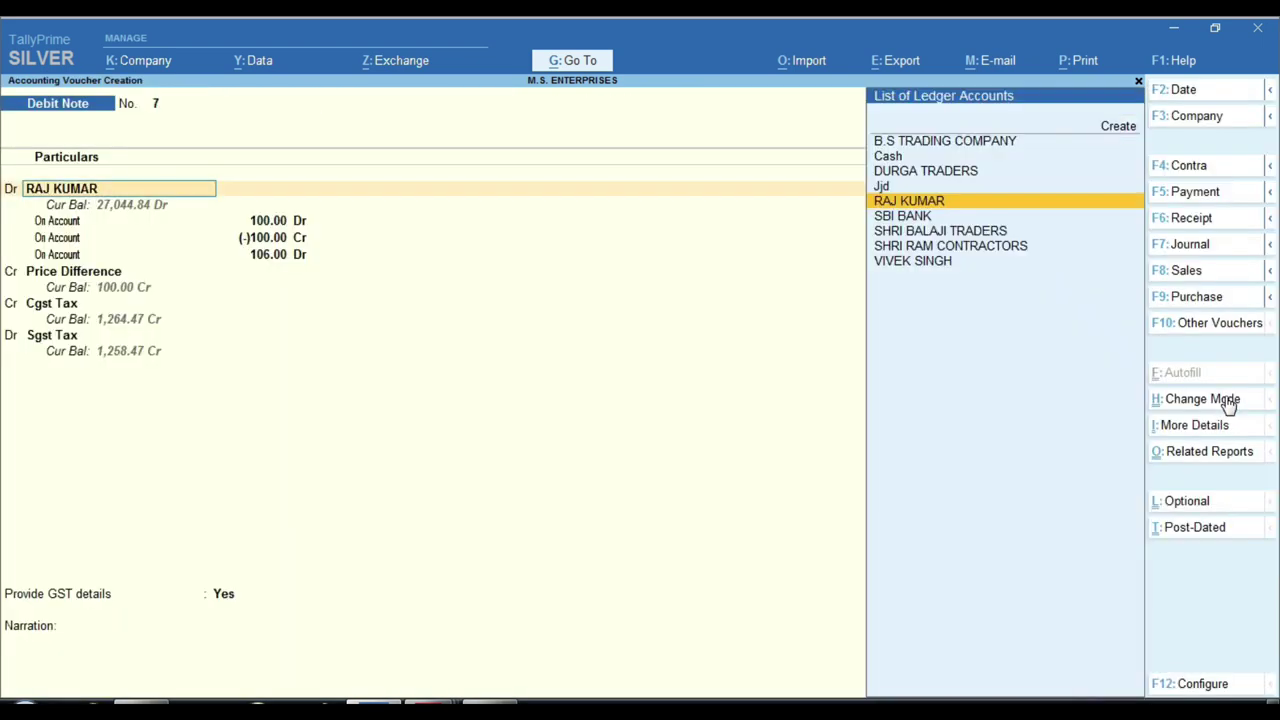
key("Return")
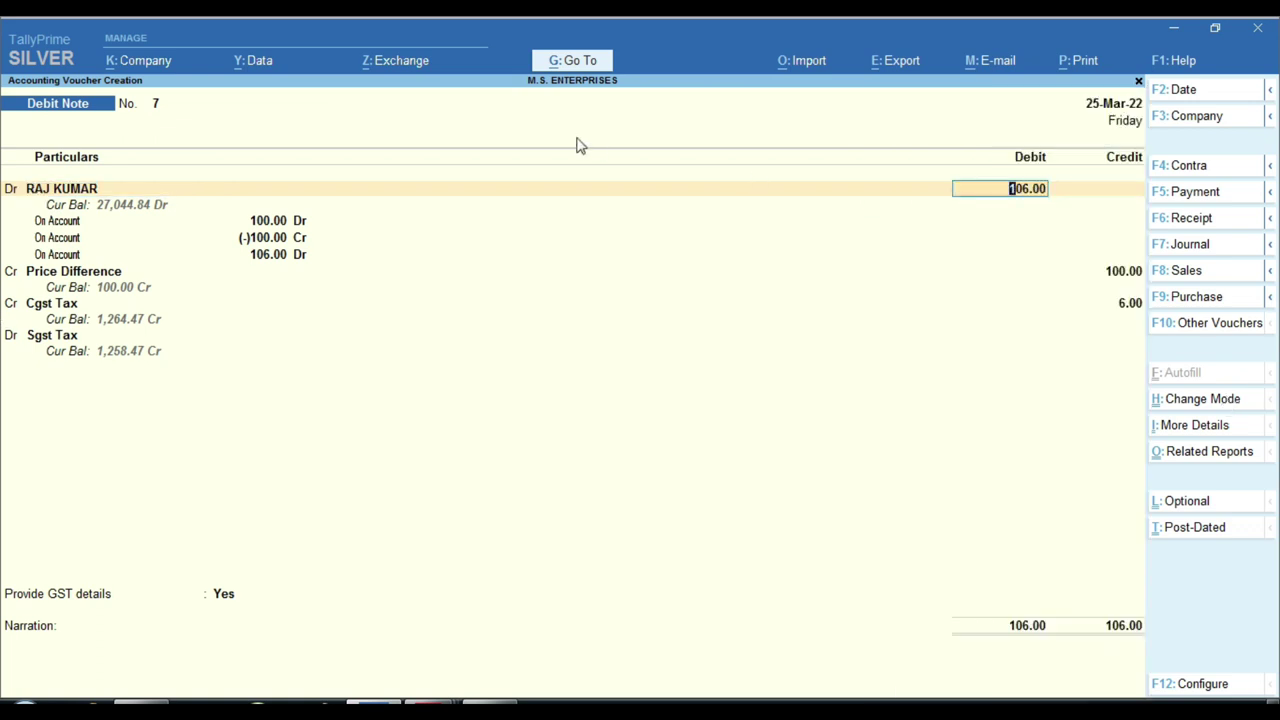
key("ctrl")
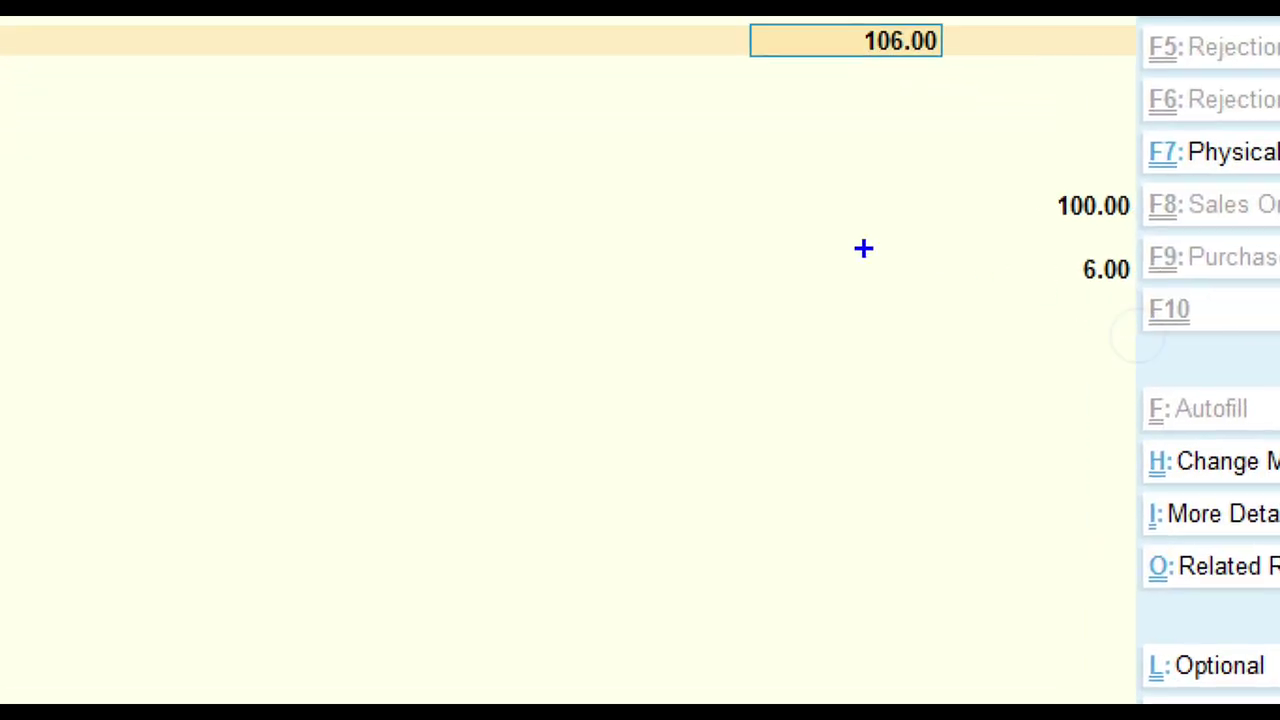
left_click_drag(1002, 166, 1158, 374)
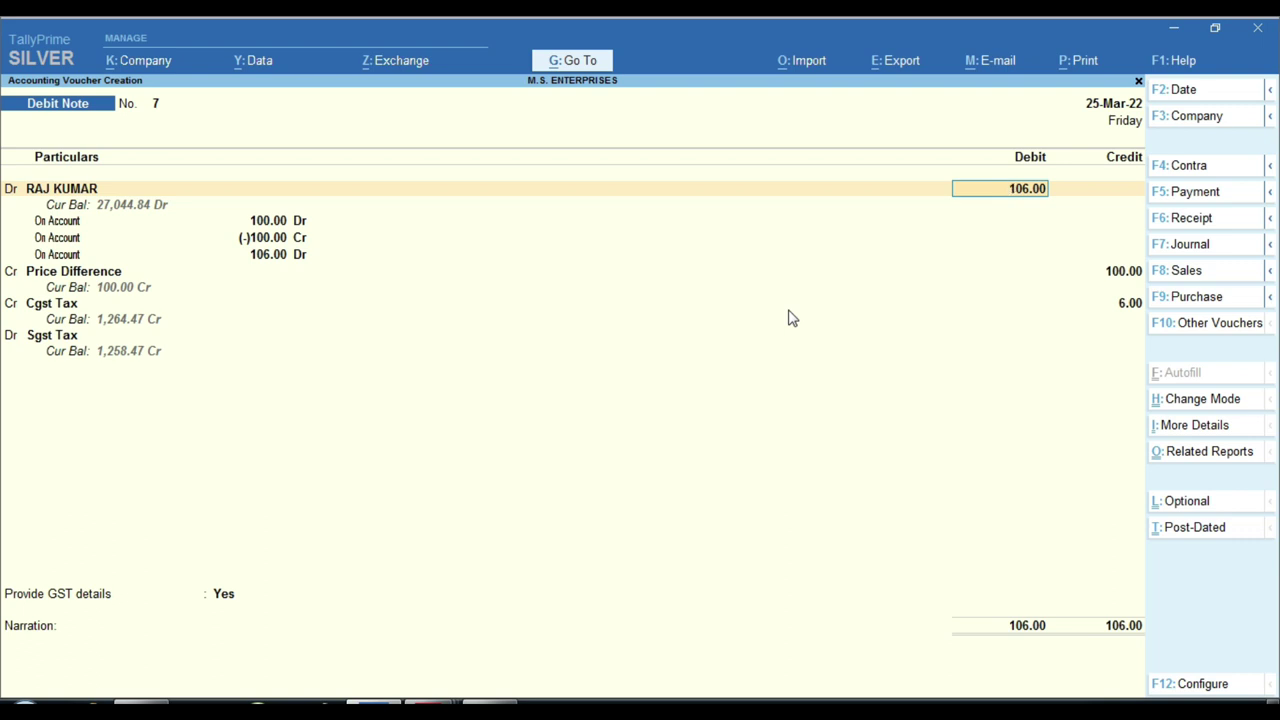
- View the list of available voucher types and close it without changing the voucher type
left_click(1237, 325)
key("BackSpace")
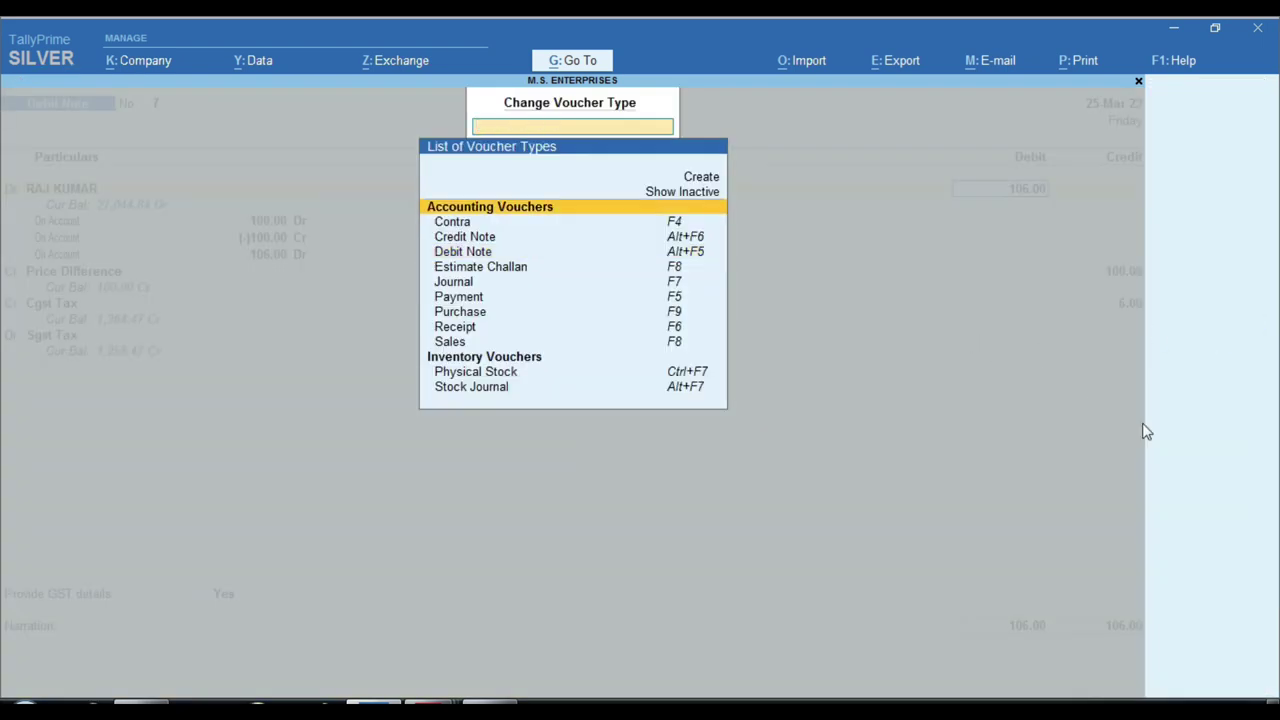
key("Escape")
- Examine the Use for Interest Accounting option among the Debit Note's voucher modes
left_click(1222, 404)
key("Down")
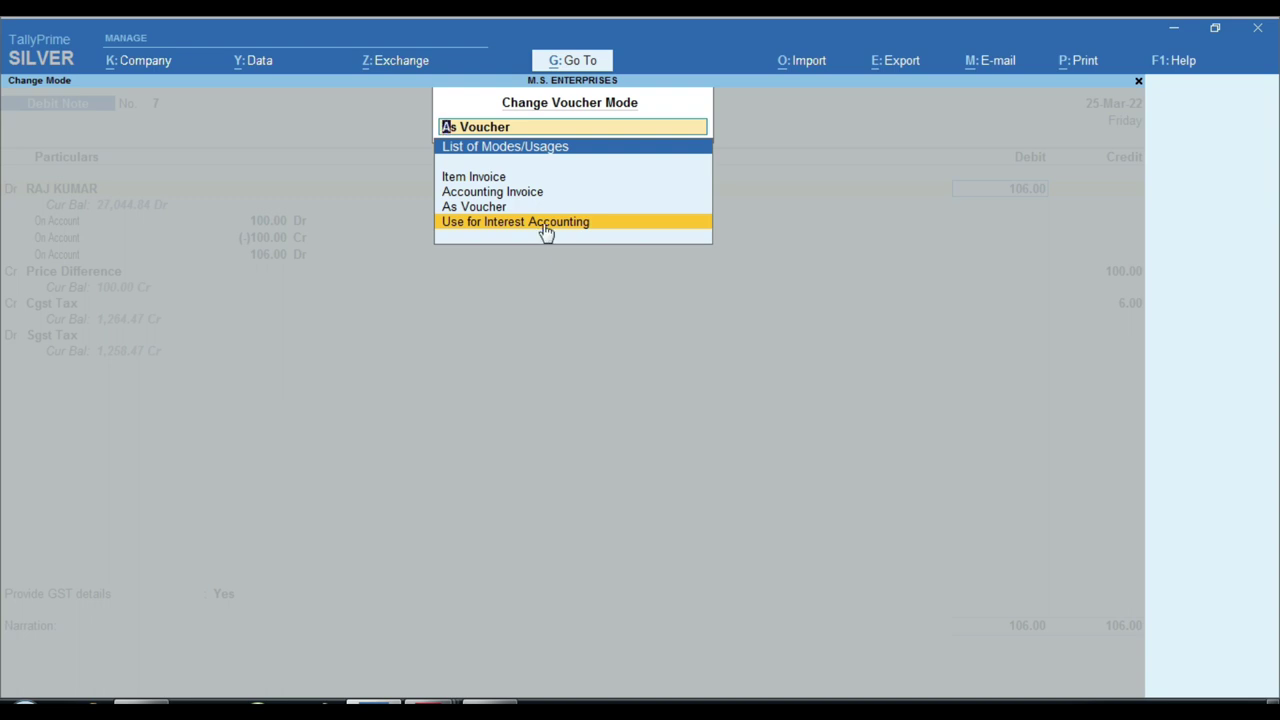
key("ctrl")
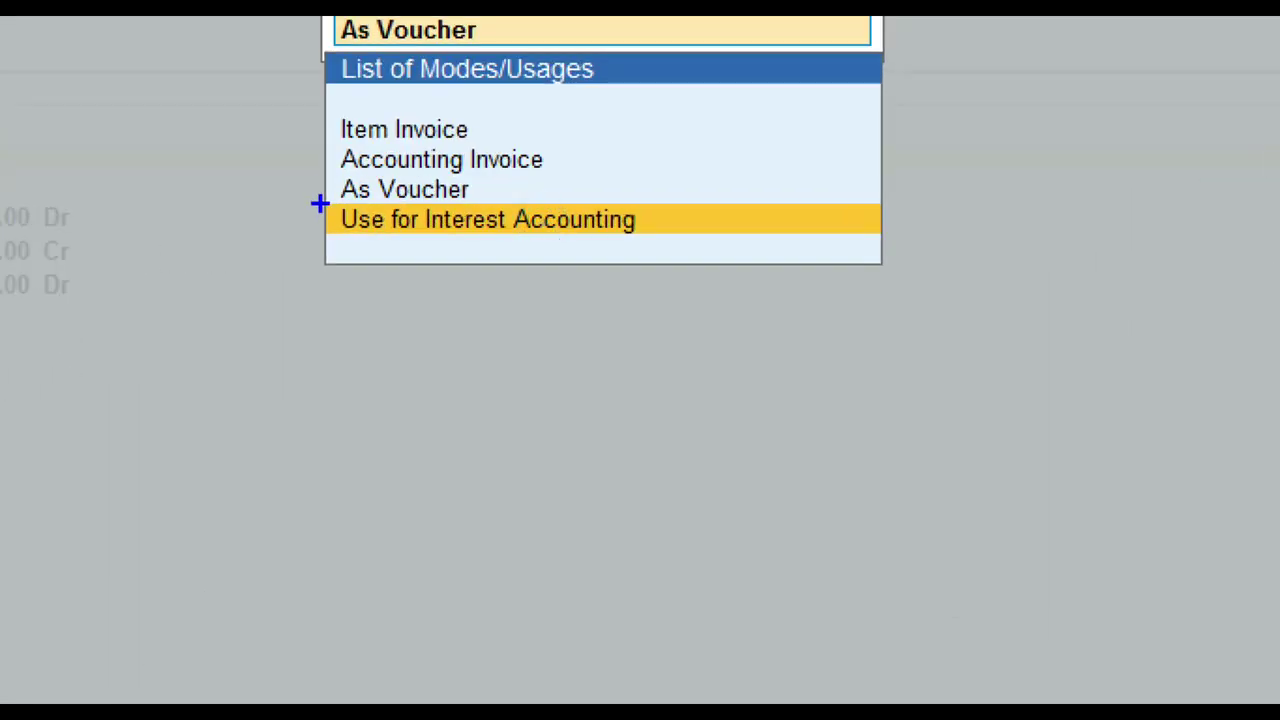